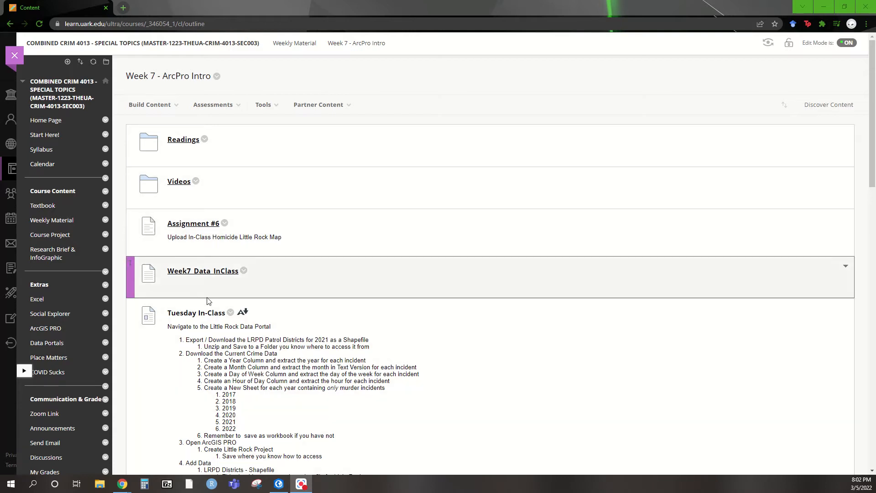
# Review the Tuesday In-Class instructions, including the data to add and the required elements of the final map
pyautogui.scroll(-3, 206, 302)
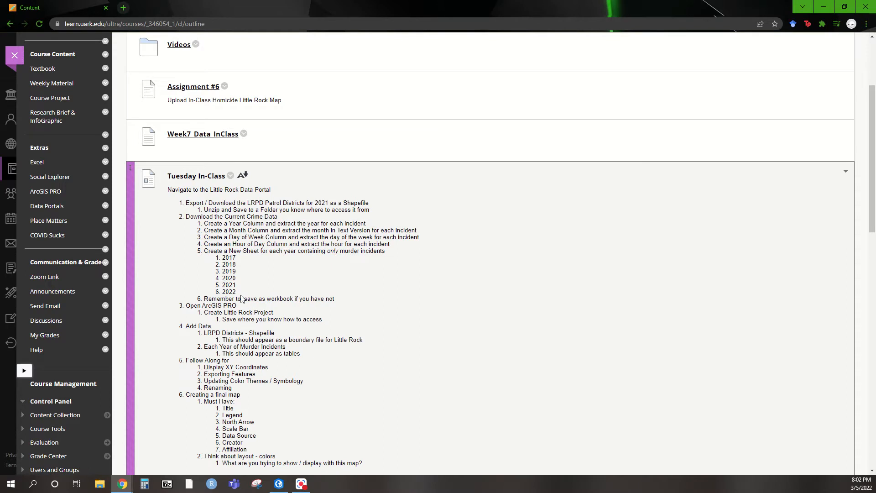
pyautogui.doubleClick(214, 333)
pyautogui.scroll(-3, 234, 340)
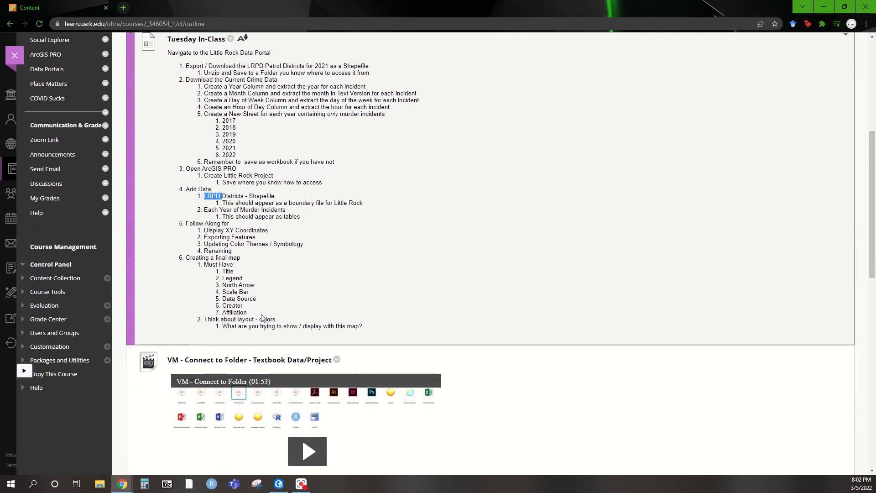
pyautogui.moveTo(255, 316); pyautogui.dragTo(181, 266)
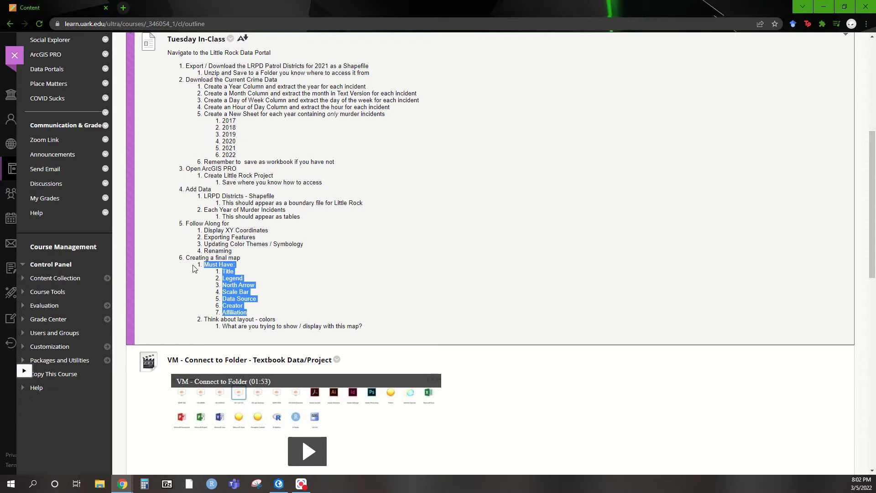
pyautogui.scroll(2, 205, 263)
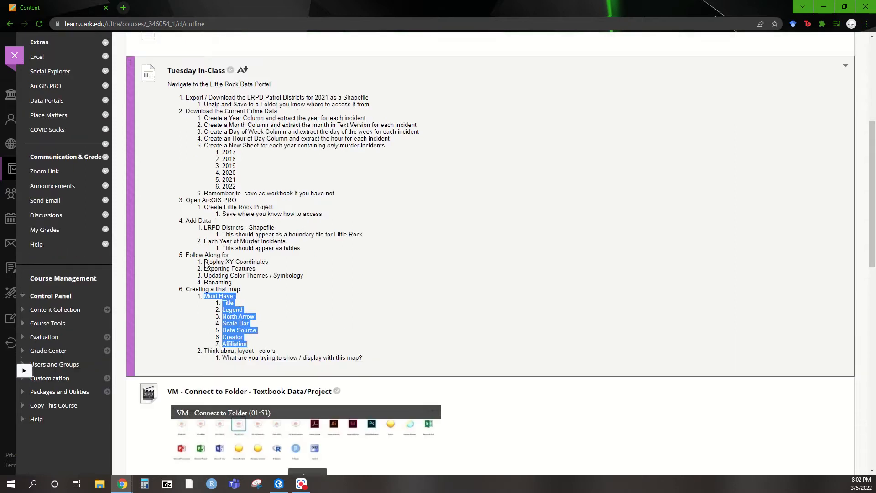
pyautogui.scroll(2, 303, 229)
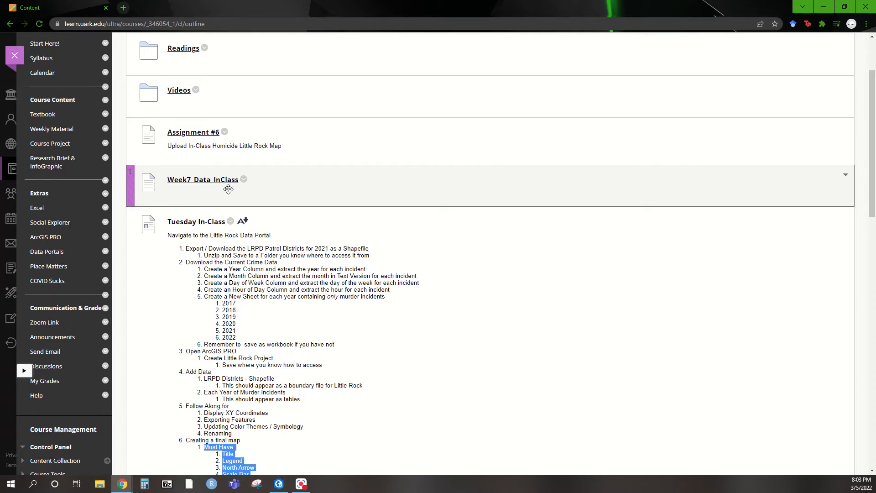
# Download the Week7_Data_InClass file and save it to the Desktop as Week7.zip
pyautogui.click(244, 179)
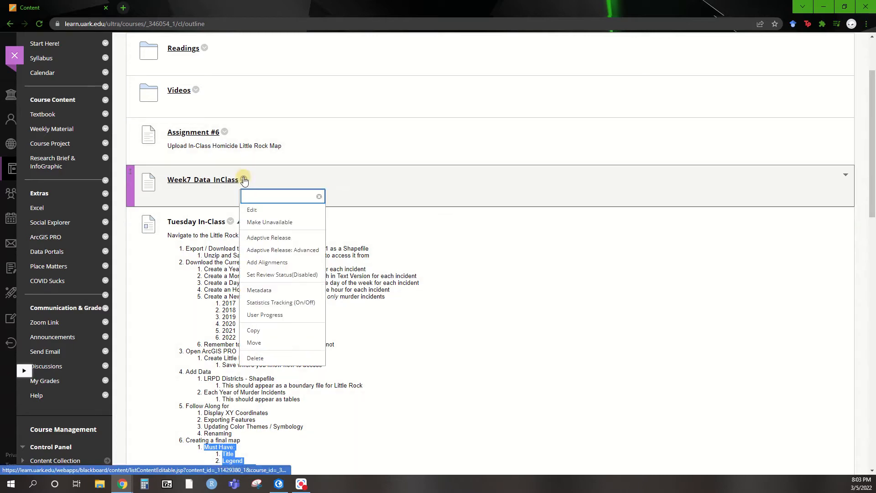
pyautogui.click(214, 182)
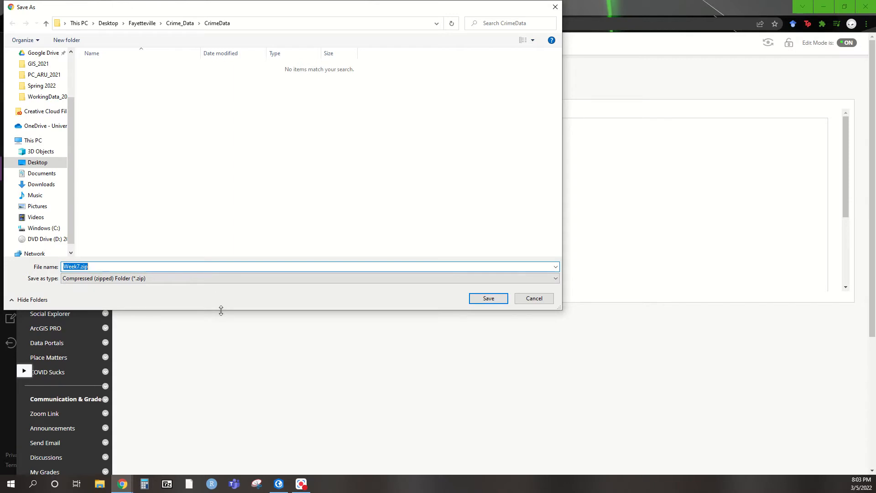
pyautogui.click(108, 23)
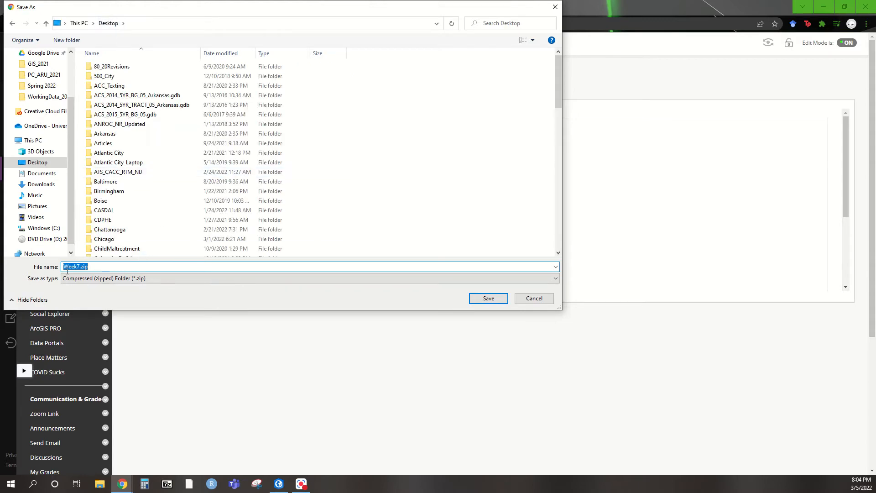
pyautogui.click(487, 302)
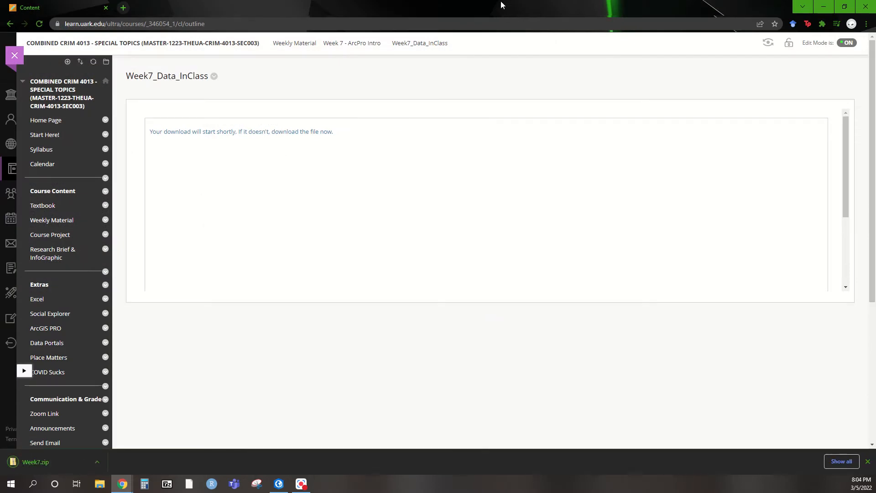
# Move Week7.zip to an open area of the desktop and extract it there with 7-Zip
pyautogui.click(824, 6)
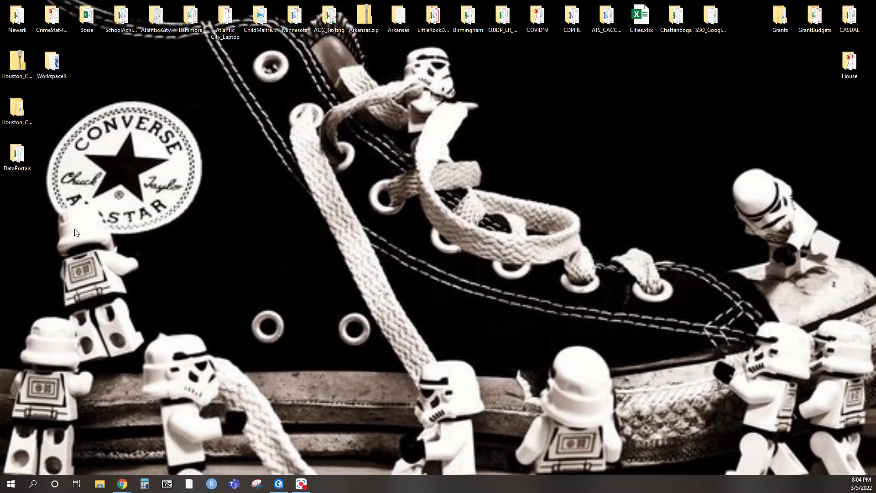
pyautogui.moveTo(74, 228); pyautogui.dragTo(262, 143)
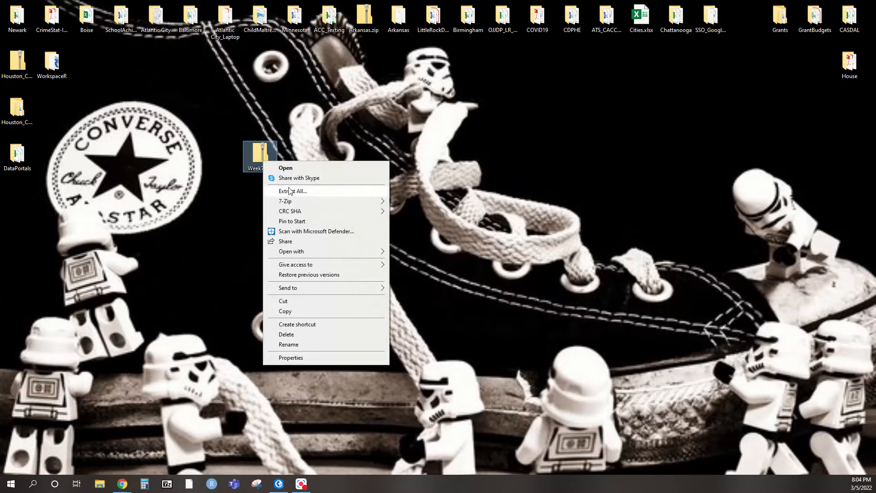
pyautogui.moveTo(282, 200)
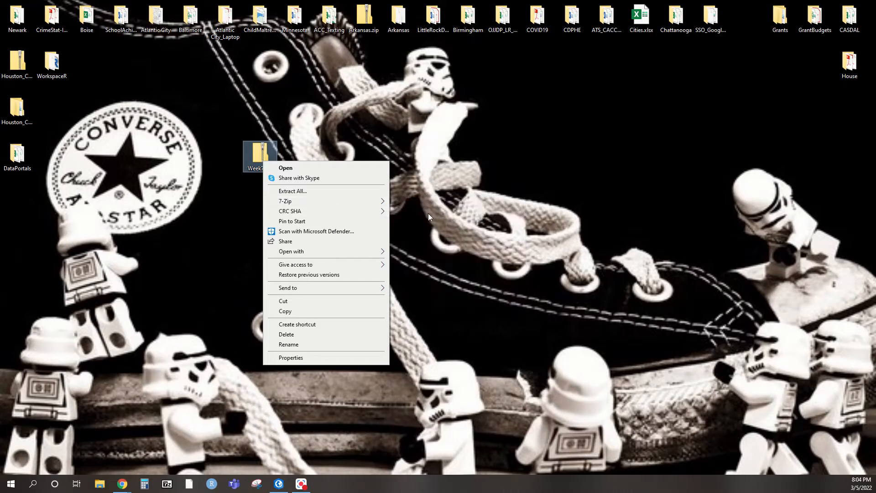
pyautogui.moveTo(349, 203)
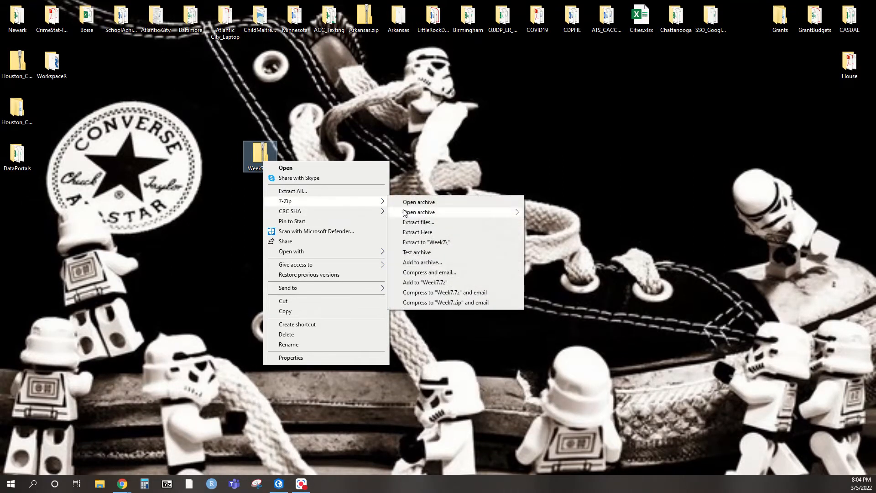
pyautogui.click(419, 231)
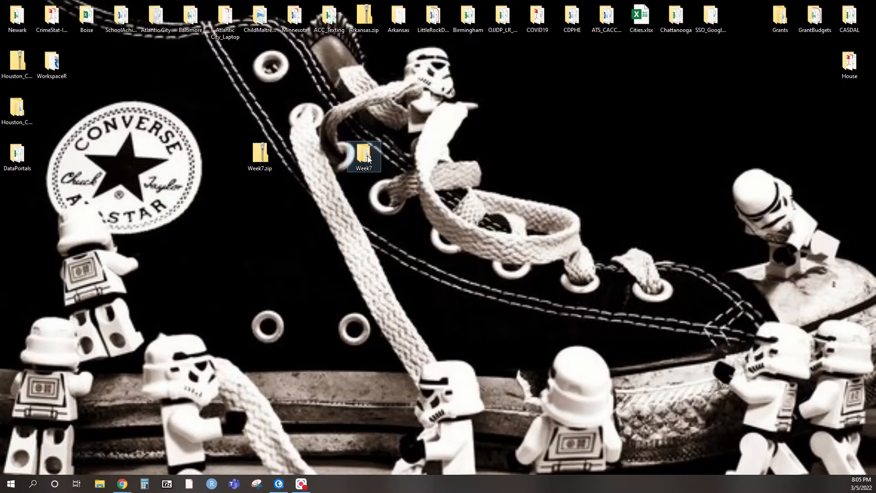
# Inspect the shapefile components in the PoliceDistricts and Homicide folders of the extracted Week7 folder
pyautogui.doubleClick(368, 158)
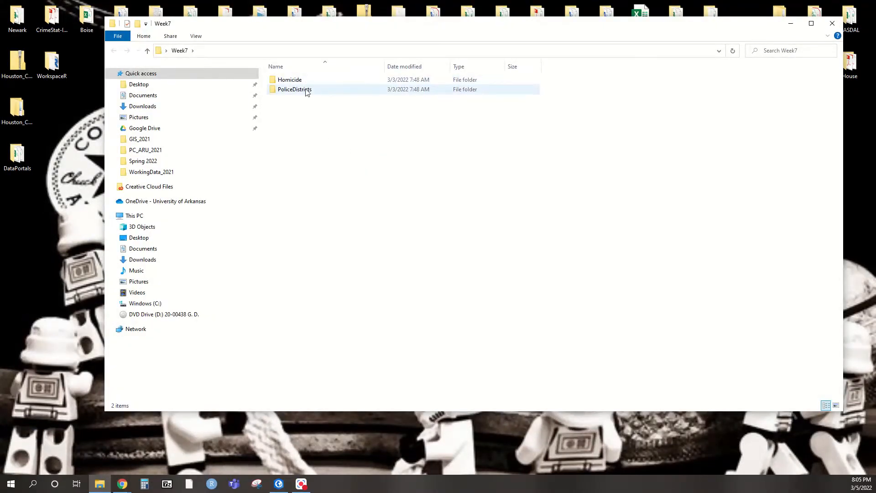
pyautogui.doubleClick(301, 90)
pyautogui.moveTo(438, 253); pyautogui.dragTo(291, 82)
pyautogui.click(308, 242)
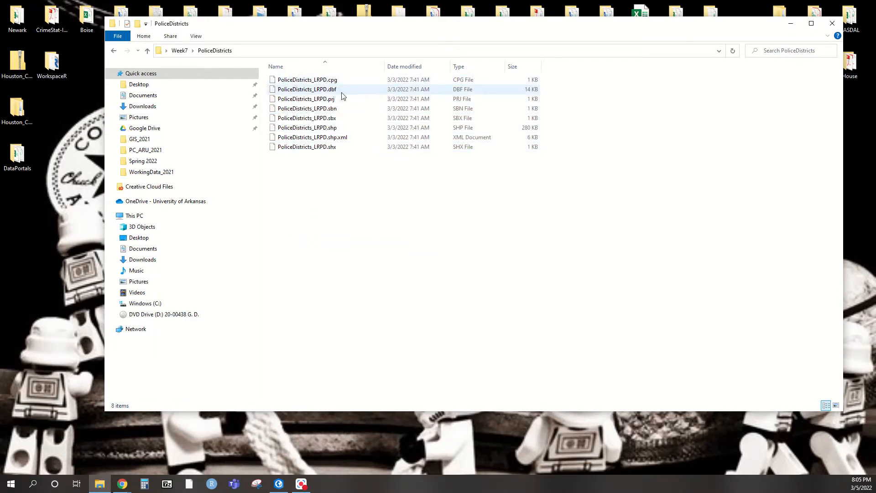
pyautogui.moveTo(343, 96)
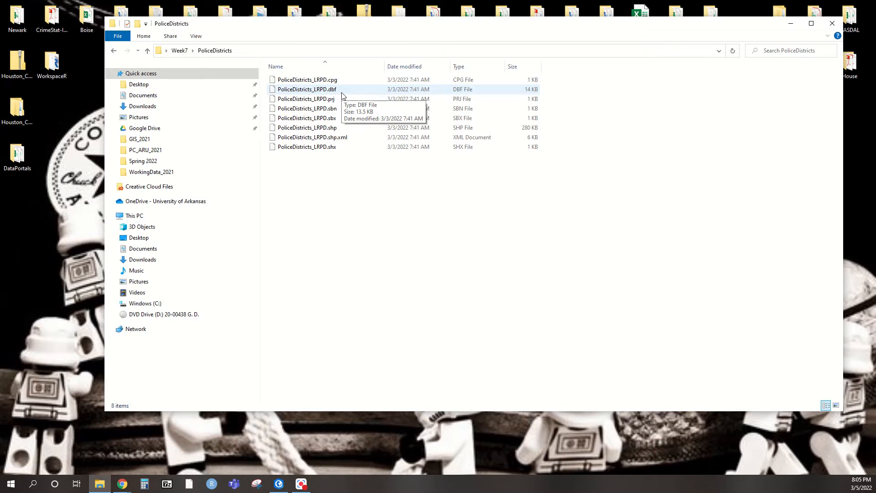
pyautogui.click(179, 50)
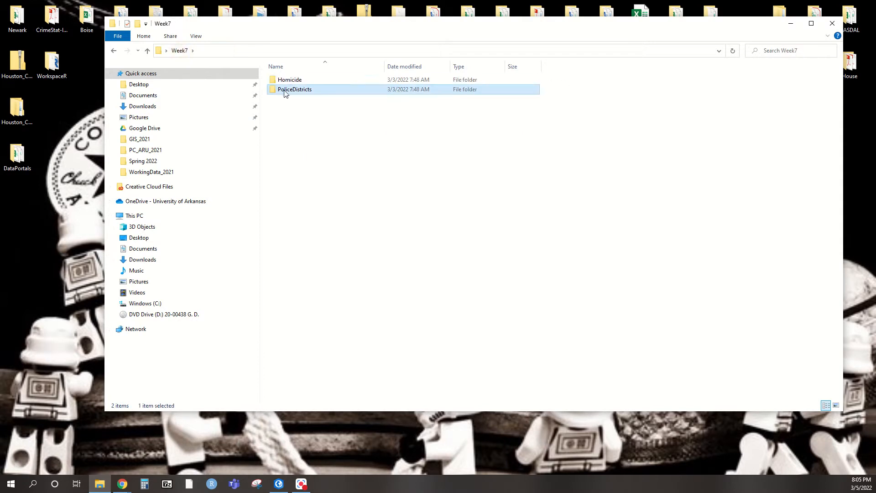
pyautogui.click(288, 81)
pyautogui.doubleClick(288, 81)
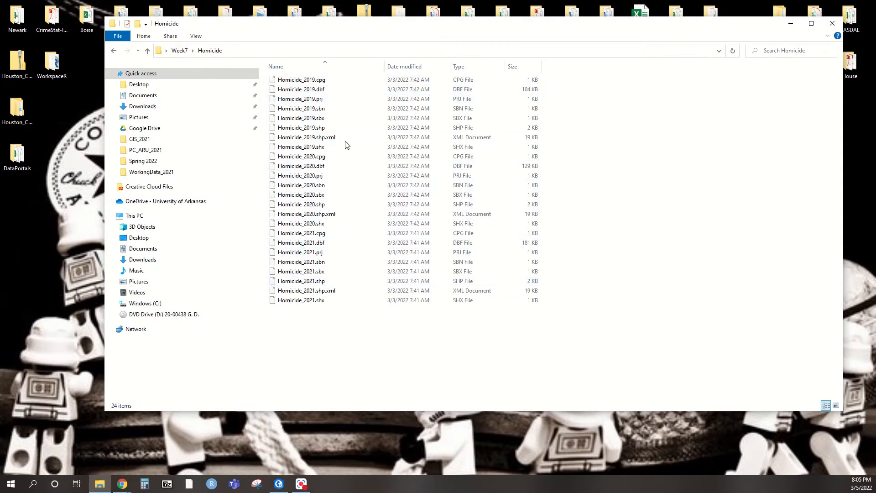
pyautogui.click(114, 50)
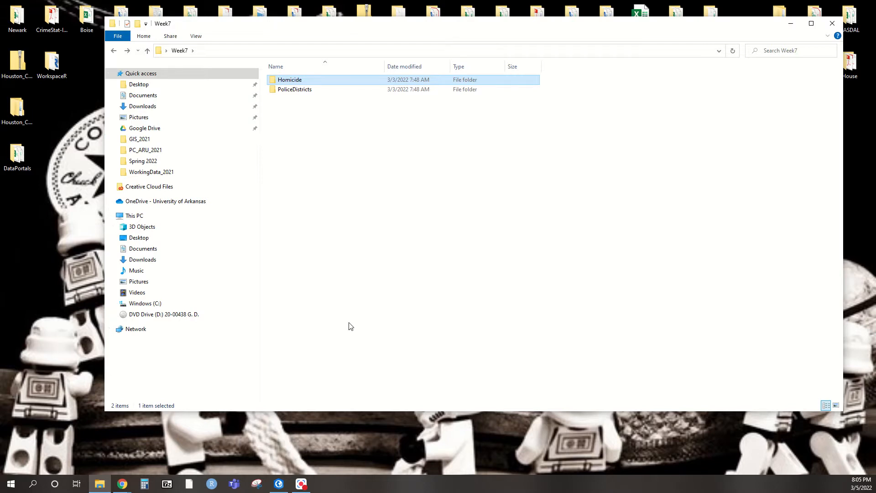
# Switch to ArcGIS Pro and start a new Map project named LittleRock_HomicideClass
pyautogui.click(279, 484)
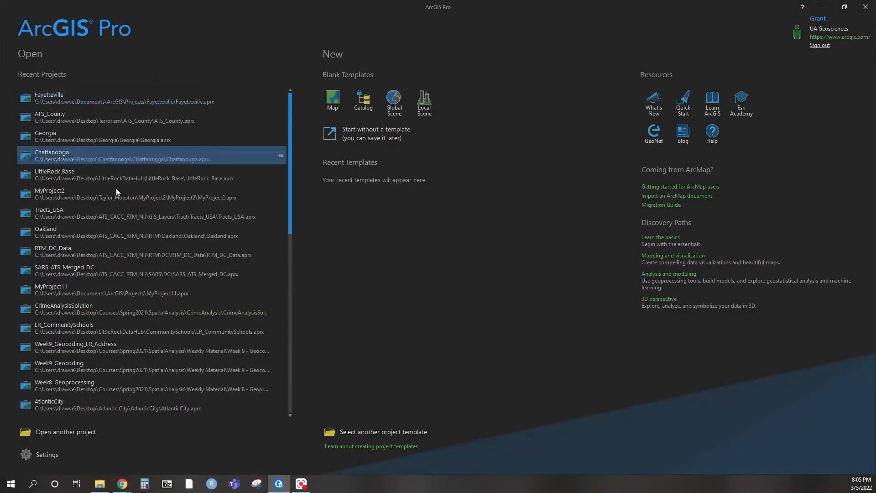
pyautogui.scroll(-6, 149, 235)
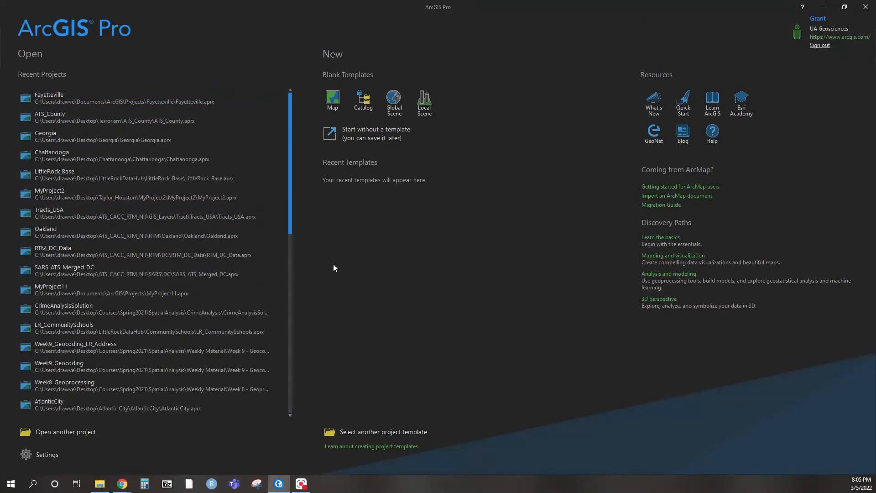
pyautogui.click(327, 105)
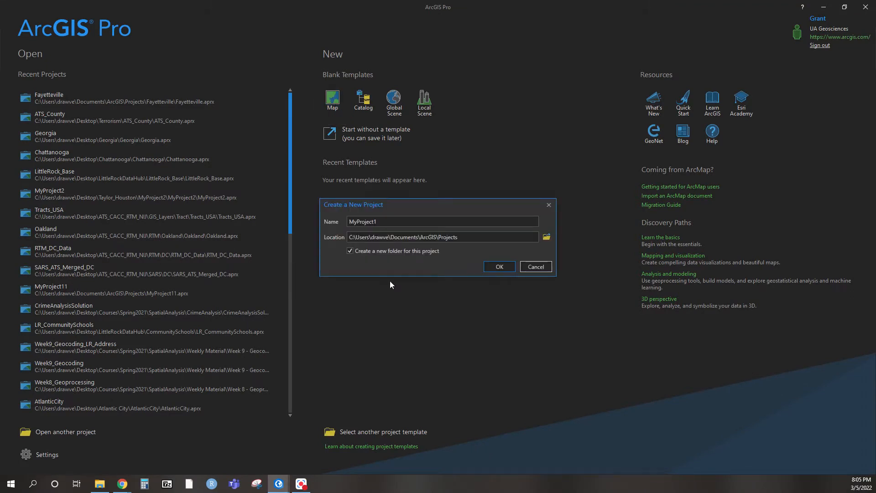
pyautogui.moveTo(389, 222); pyautogui.dragTo(324, 221)
pyautogui.write('LittleRock_HomicideClass')
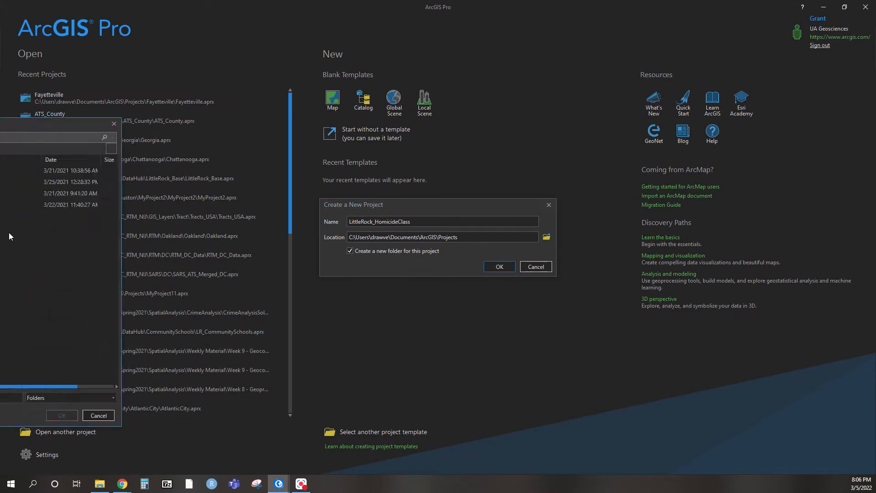
# Set the project location to the Week7 folder on the Desktop and create the project in its own new folder
pyautogui.click(191, 129)
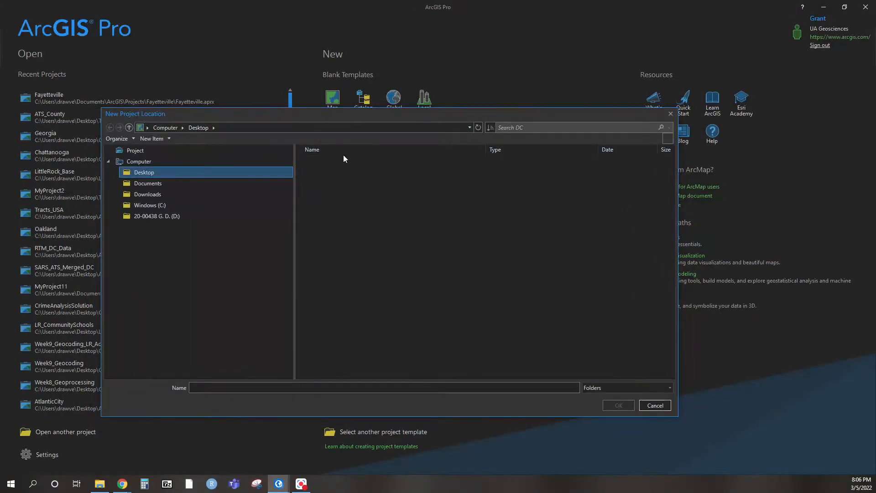
pyautogui.scroll(-15, 363, 255)
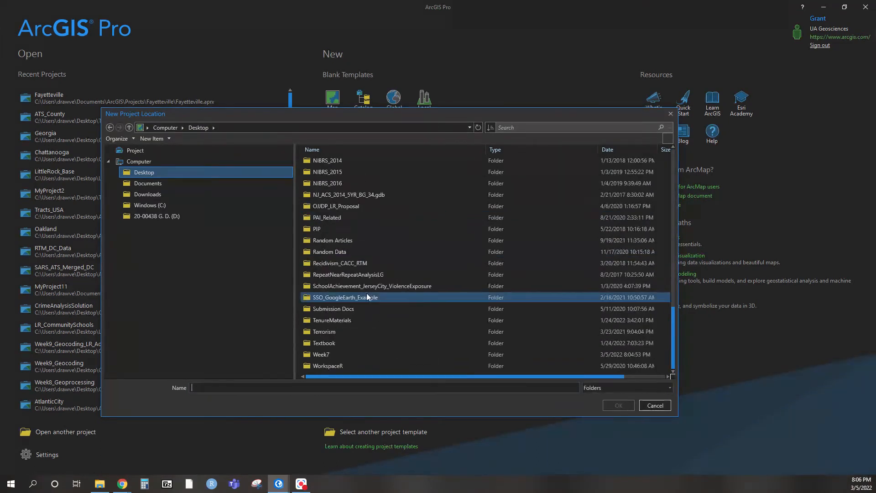
pyautogui.doubleClick(329, 354)
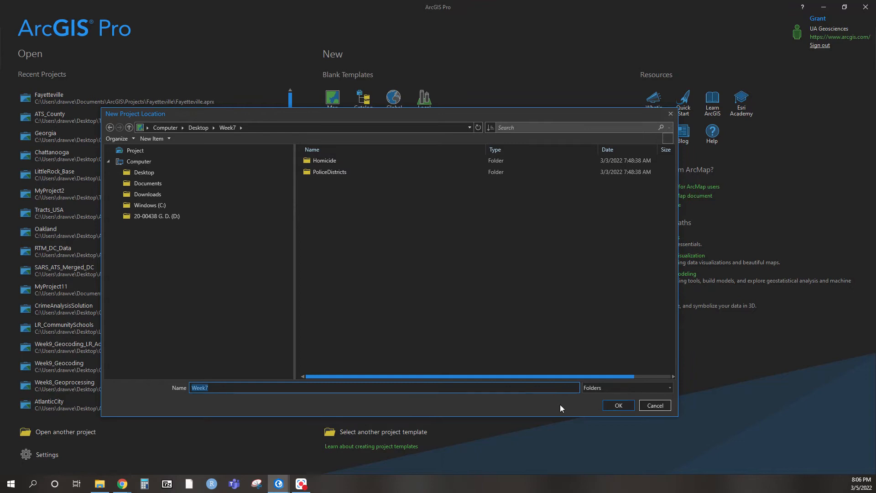
pyautogui.click(619, 406)
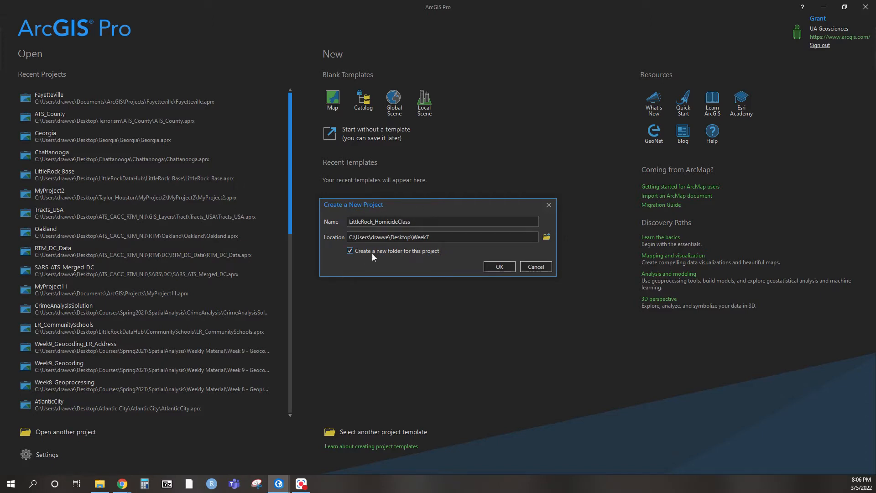
pyautogui.click(497, 266)
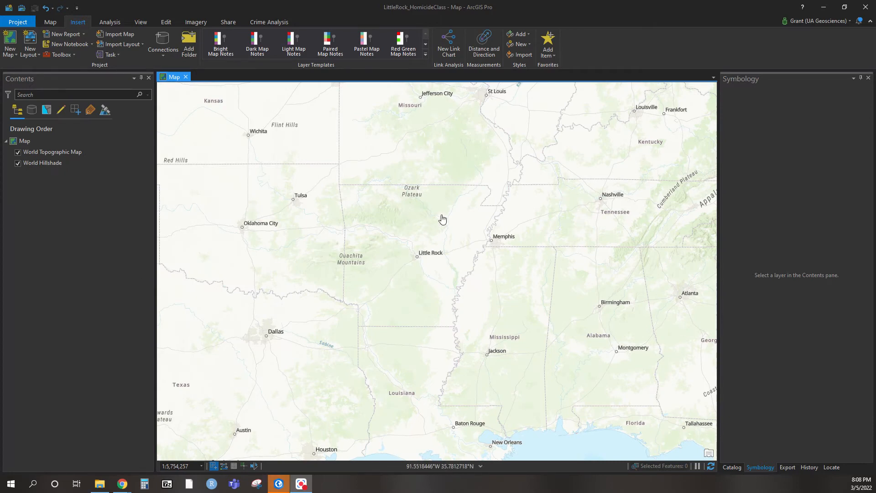
# View the basemap at world extent and return to the region around Little Rock
pyautogui.scroll(-5, 354, 203)
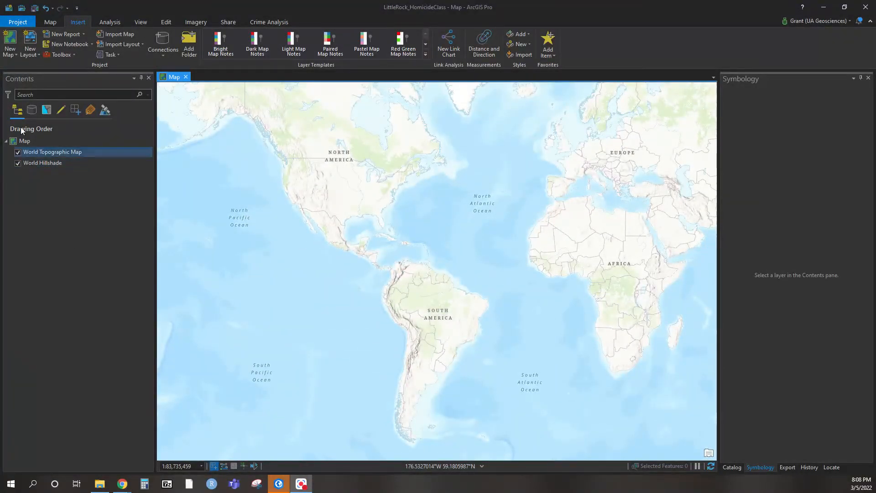
pyautogui.scroll(-2, 390, 231)
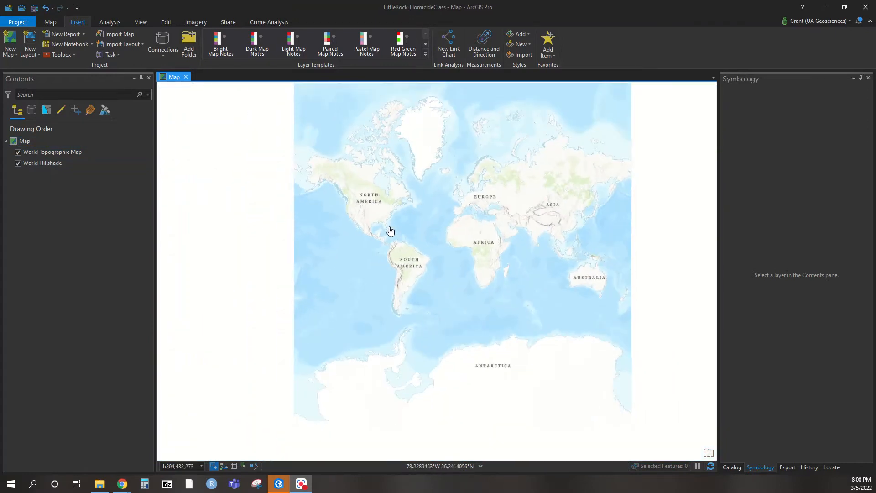
pyautogui.scroll(5, 388, 229)
pyautogui.moveTo(384, 223); pyautogui.dragTo(538, 336)
pyautogui.scroll(3, 416, 258)
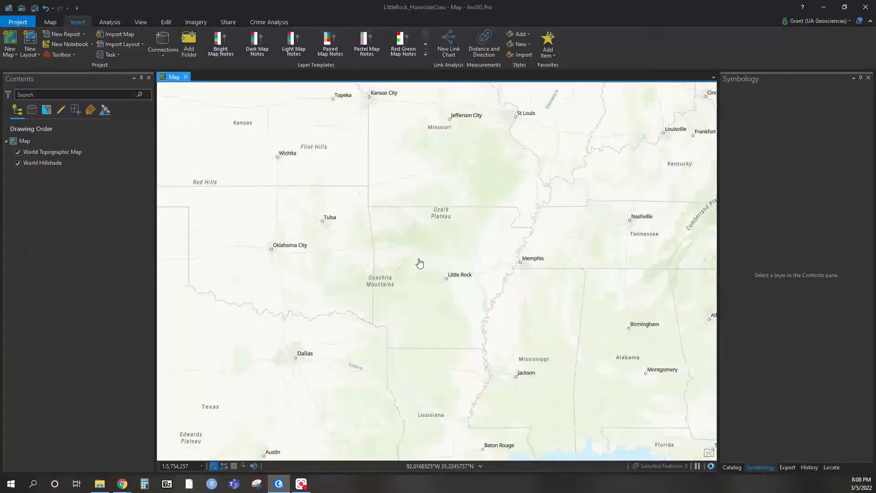
# Hide the World Hillshade and World Topographic Map layers, and make both visible again
pyautogui.click(26, 164)
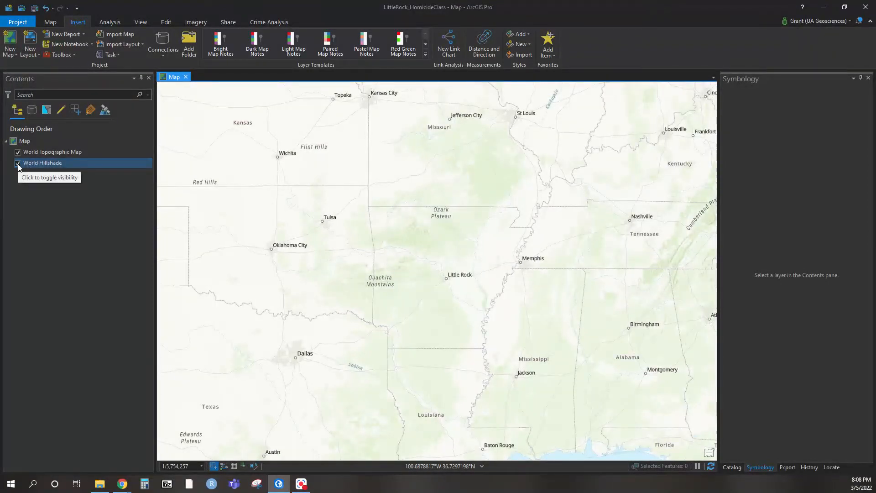
pyautogui.click(18, 163)
pyautogui.click(17, 152)
pyautogui.click(17, 152)
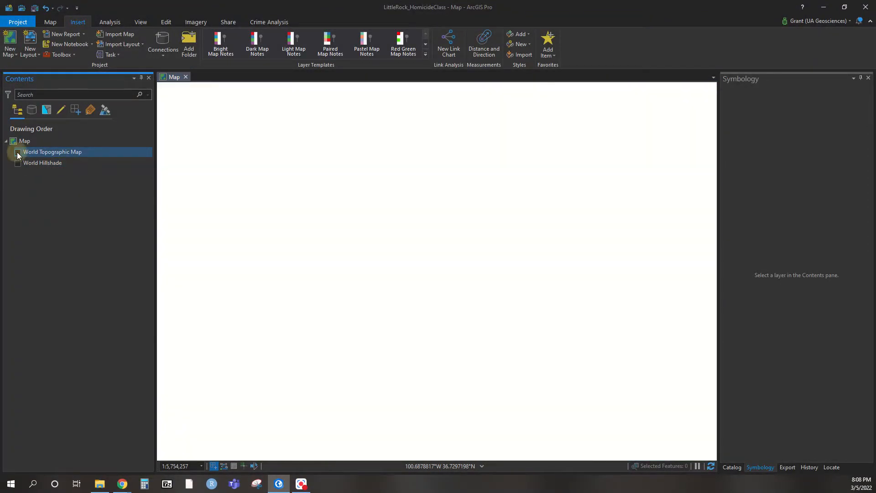
pyautogui.click(18, 152)
pyautogui.click(17, 163)
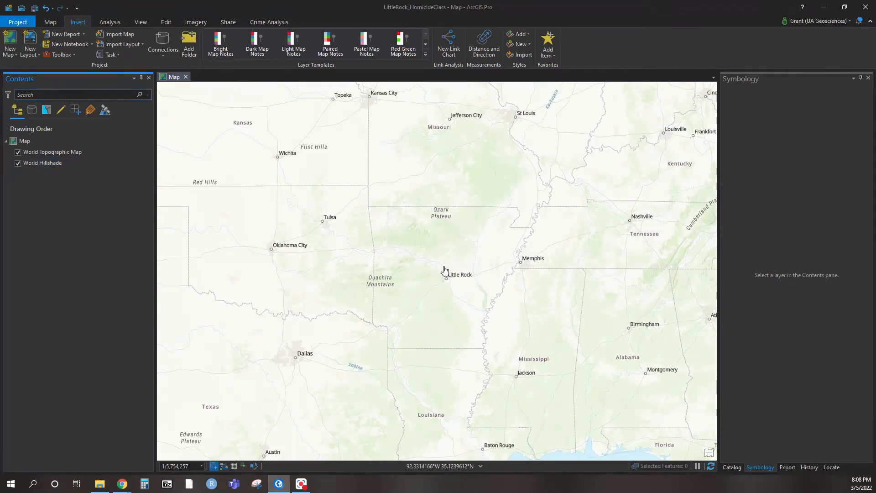
# Browse the gallery of available basemaps, from Imagery through OpenStreetMap (Blueprint), and close it without choosing one
pyautogui.scroll(3, 446, 276)
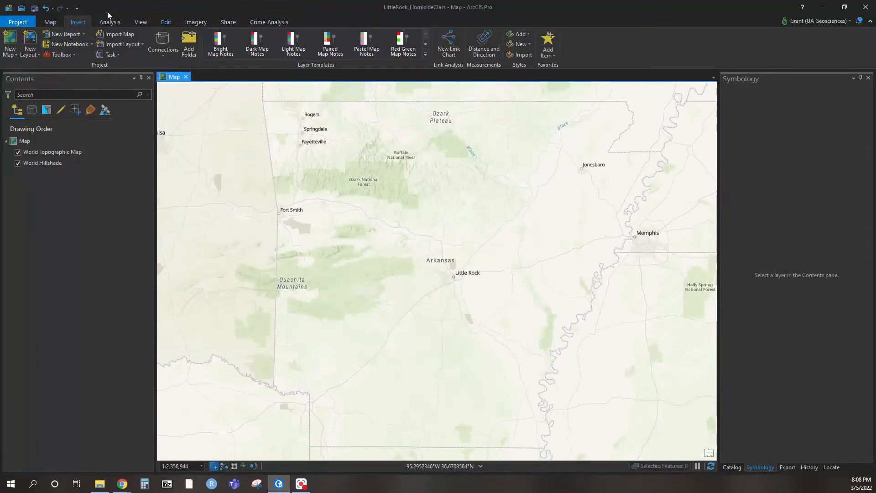
pyautogui.click(50, 22)
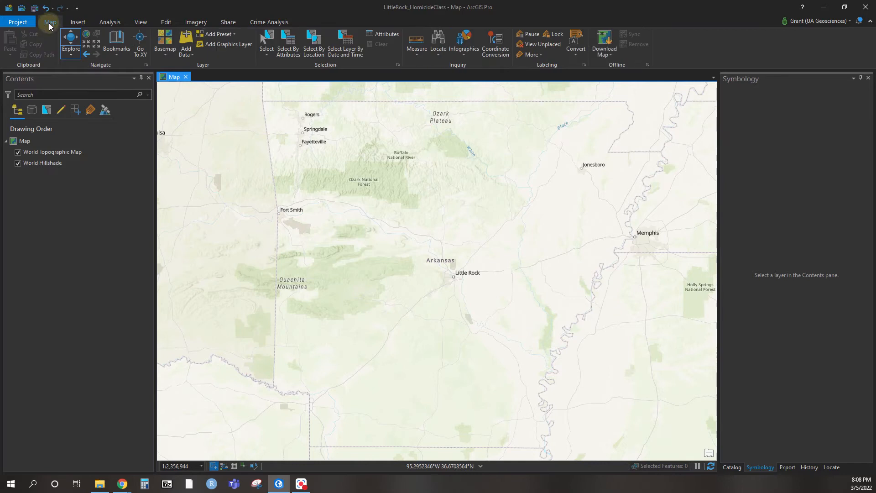
pyautogui.click(163, 59)
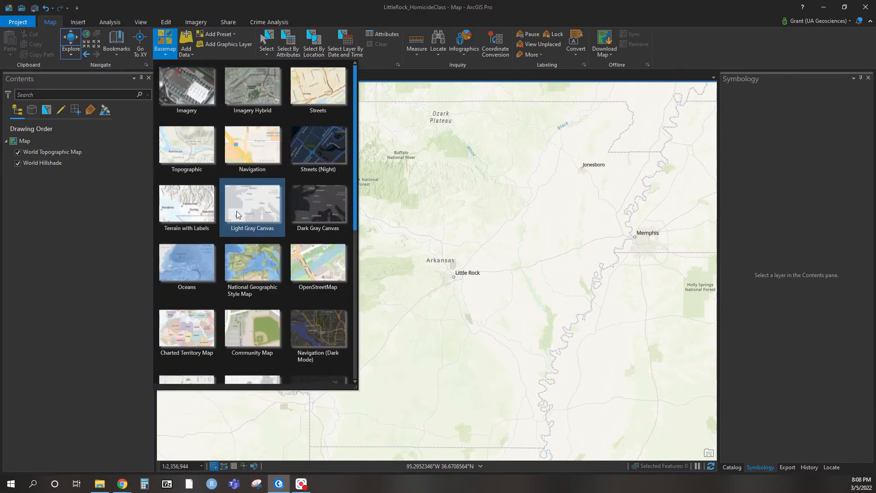
pyautogui.scroll(-3, 236, 211)
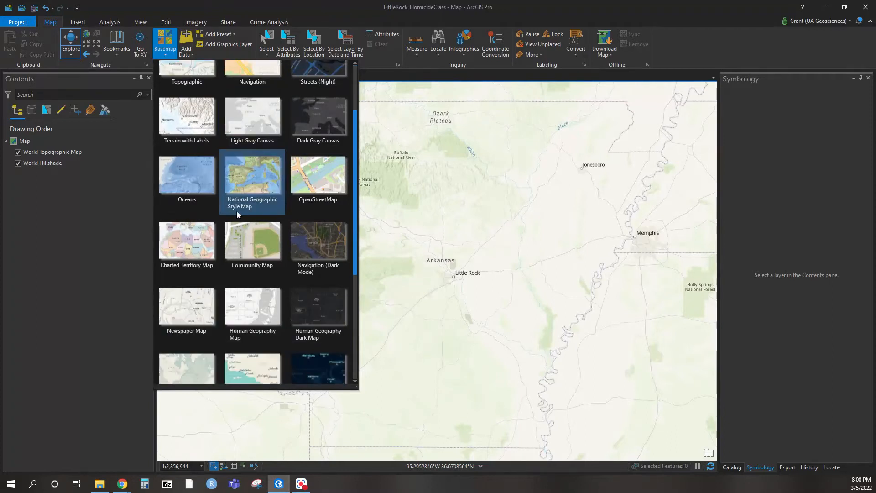
pyautogui.scroll(-7, 236, 211)
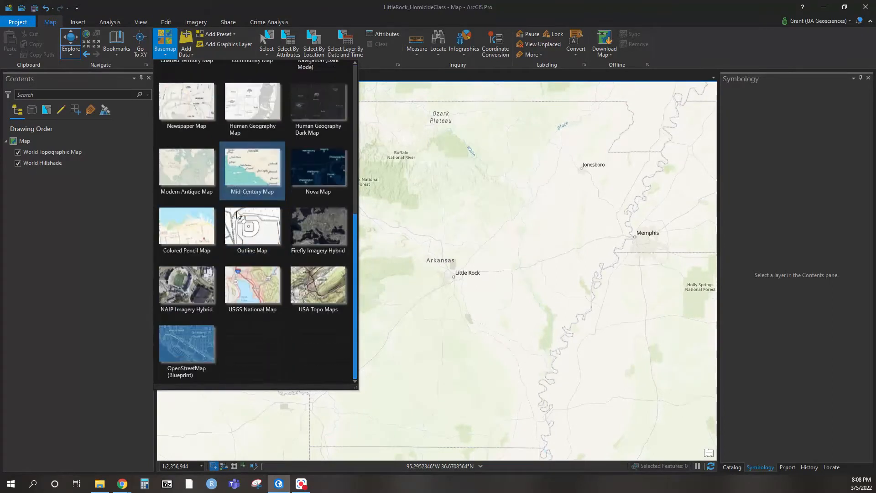
pyautogui.scroll(5, 236, 211)
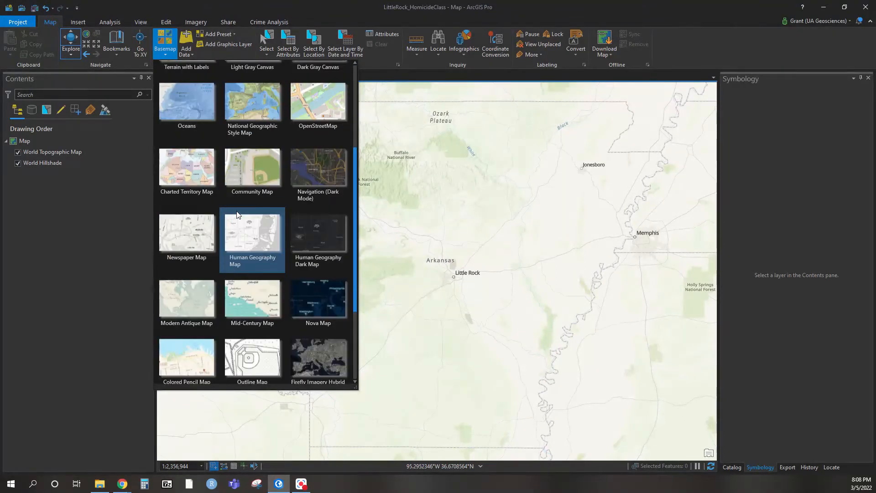
pyautogui.scroll(6, 236, 211)
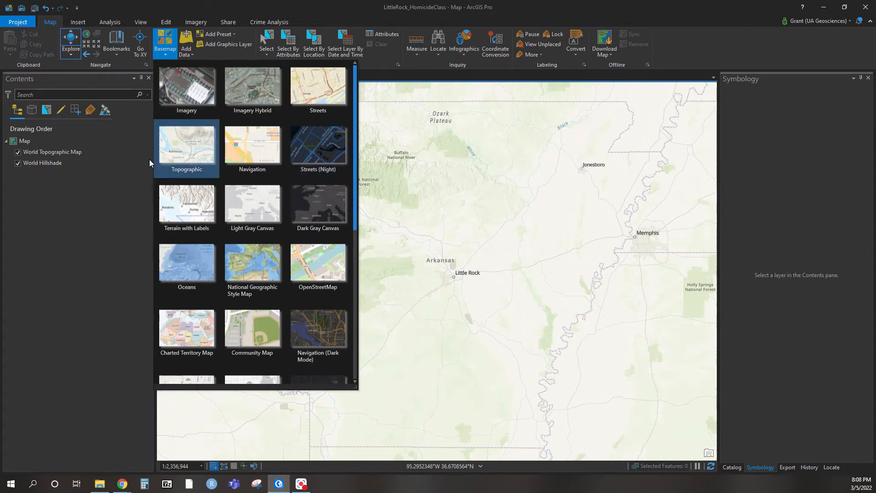
pyautogui.scroll(-3, 253, 256)
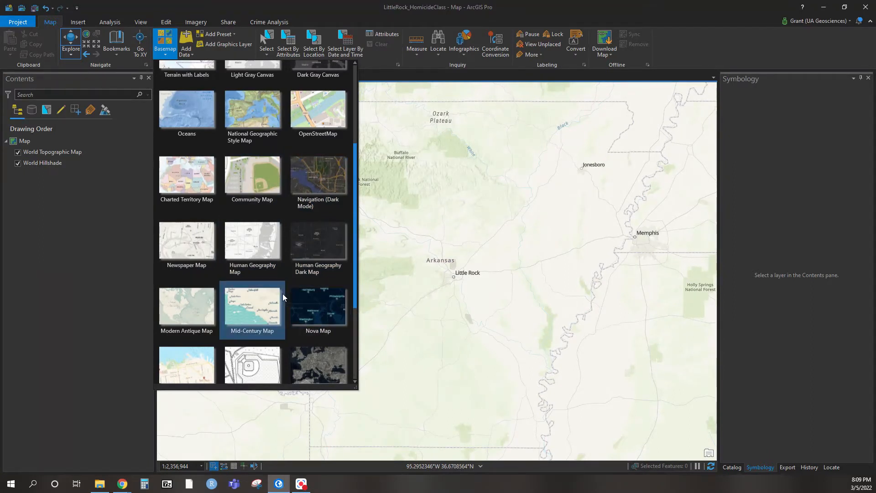
pyautogui.click(55, 264)
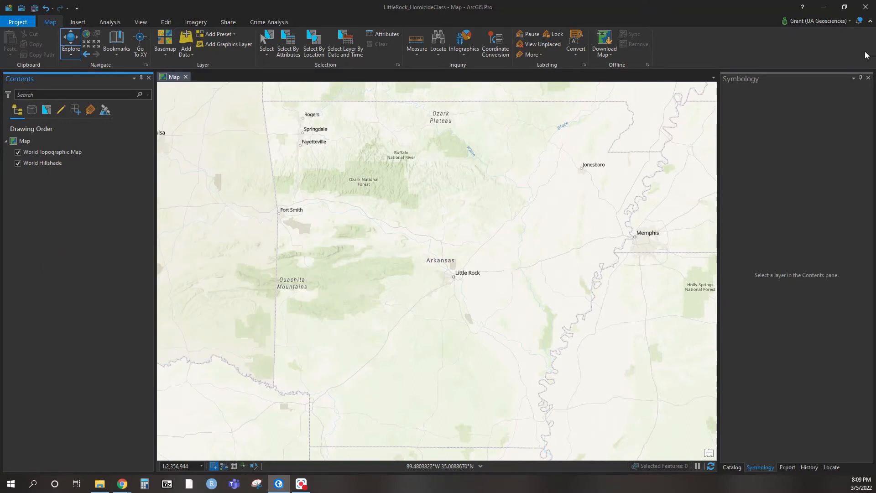
# Close the Symbology pane and add PoliceDistricts_LRPD.shp to the map from the PoliceDistricts folder in Week7 on the Desktop
pyautogui.click(868, 78)
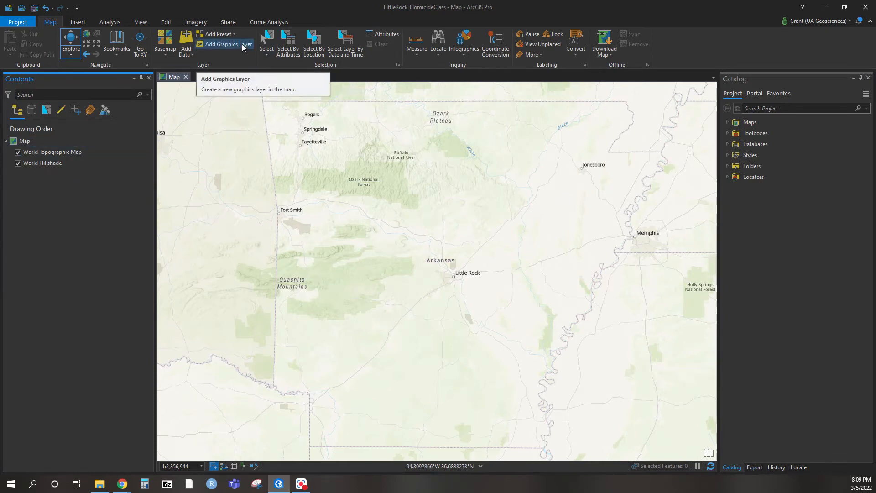
pyautogui.click(187, 44)
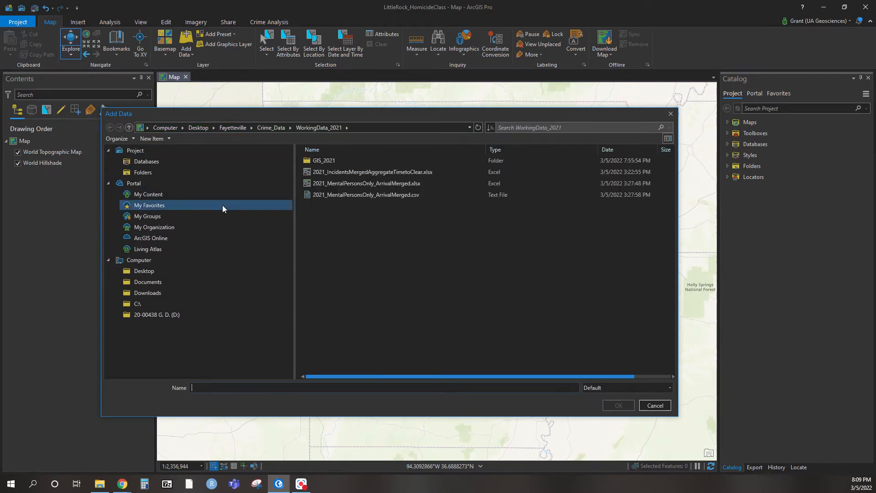
pyautogui.click(199, 127)
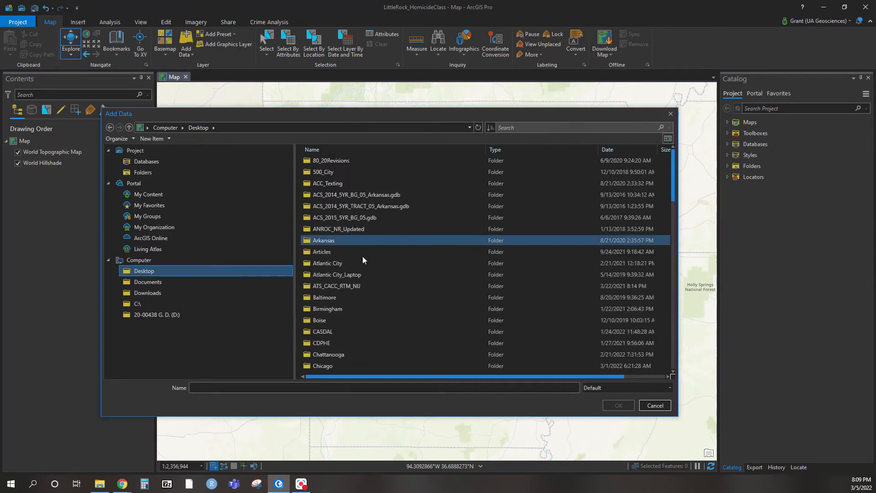
pyautogui.scroll(-12, 382, 268)
pyautogui.scroll(-4, 382, 268)
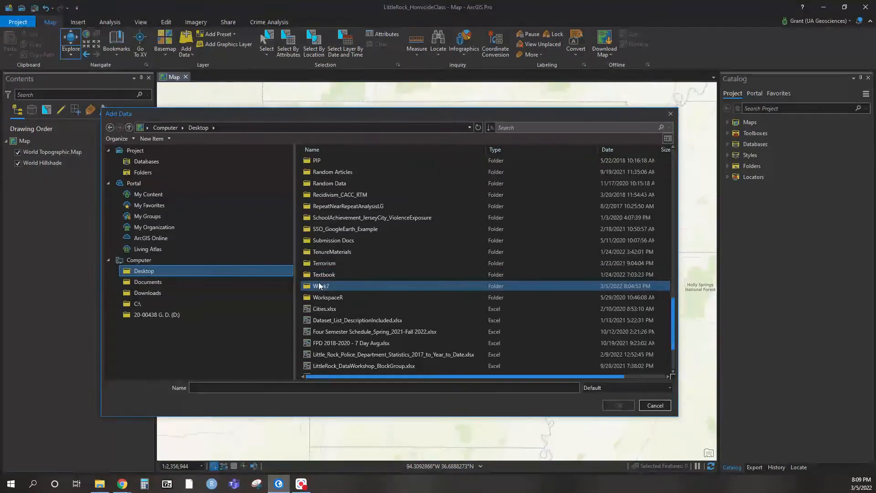
pyautogui.doubleClick(321, 286)
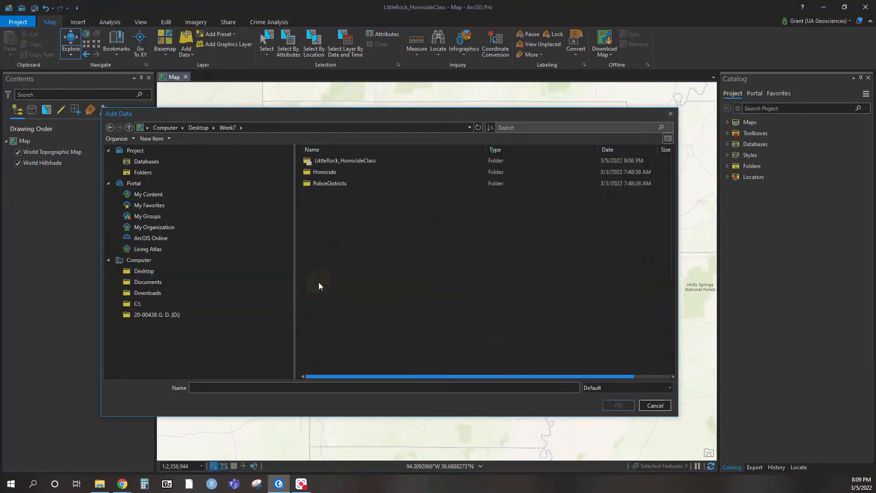
pyautogui.doubleClick(328, 182)
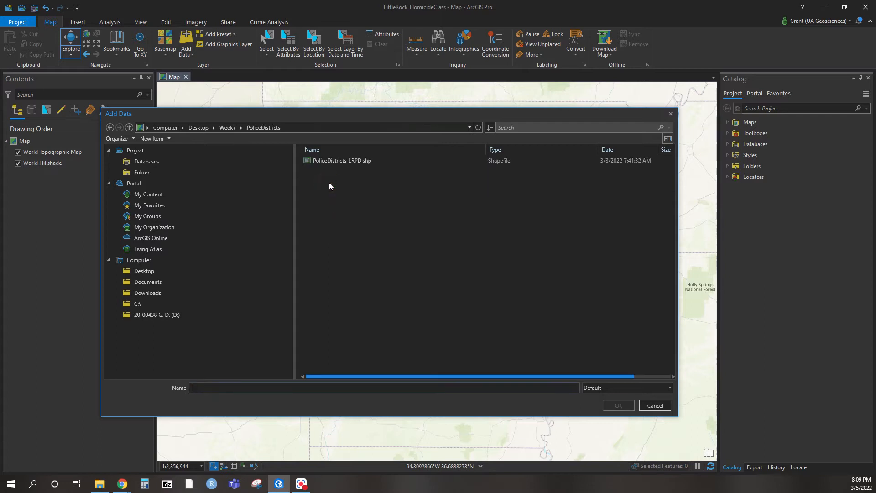
pyautogui.click(336, 162)
pyautogui.click(625, 405)
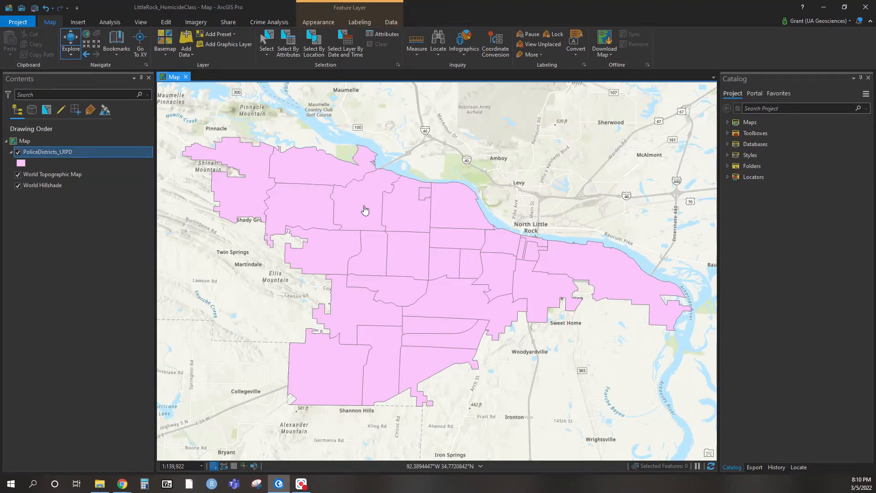
# Add the Homicide_2019, Homicide_2020 and Homicide_2021 shapefiles together from the Homicide folder in Week7
pyautogui.click(186, 41)
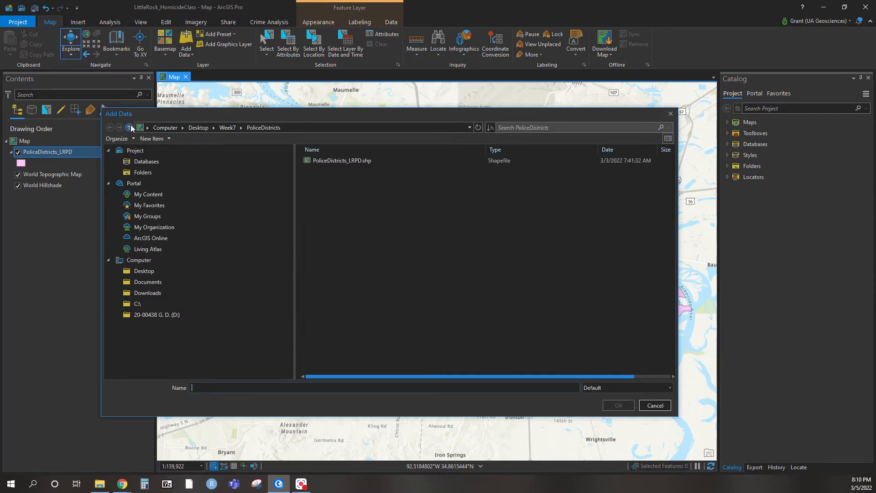
pyautogui.click(227, 128)
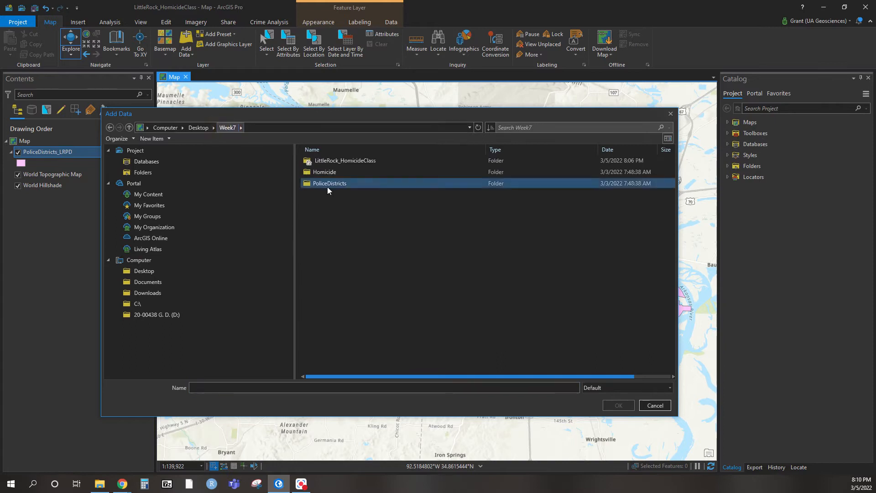
pyautogui.doubleClick(324, 173)
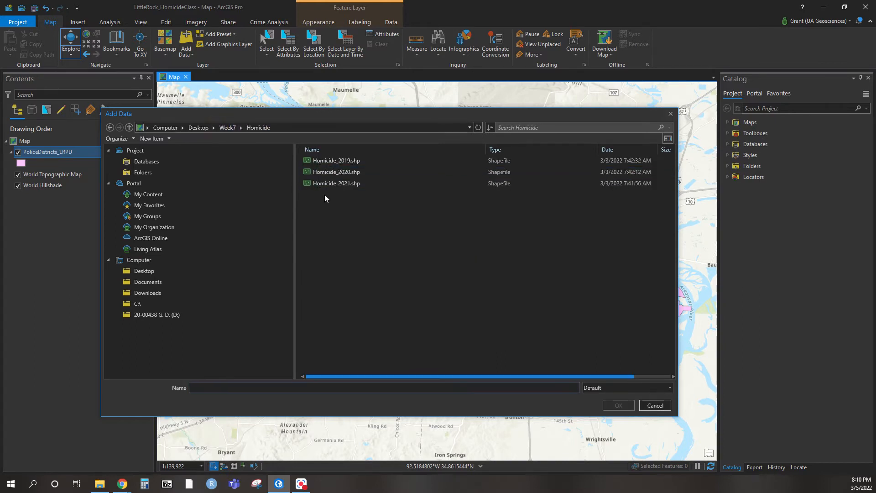
pyautogui.click(319, 161)
pyautogui.keyDown('shift'); pyautogui.click(324, 172); pyautogui.keyUp('shift')
pyautogui.keyDown('shift'); pyautogui.click(333, 185); pyautogui.keyUp('shift')
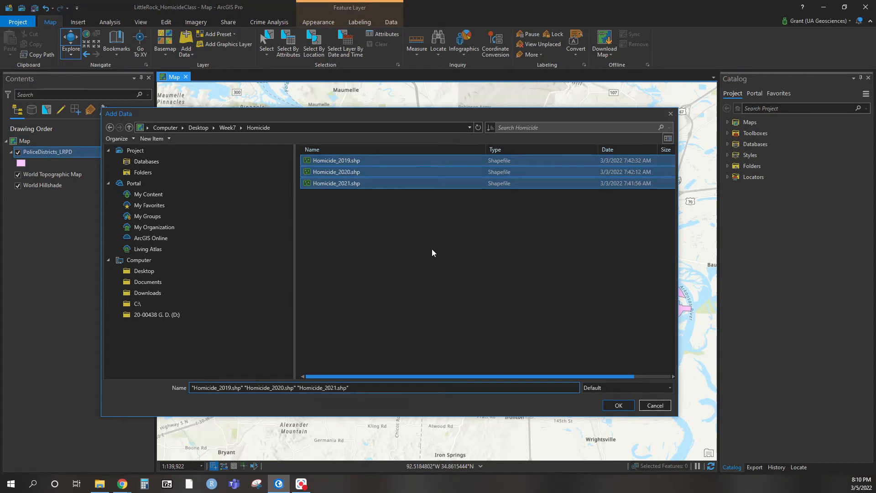
pyautogui.click(618, 405)
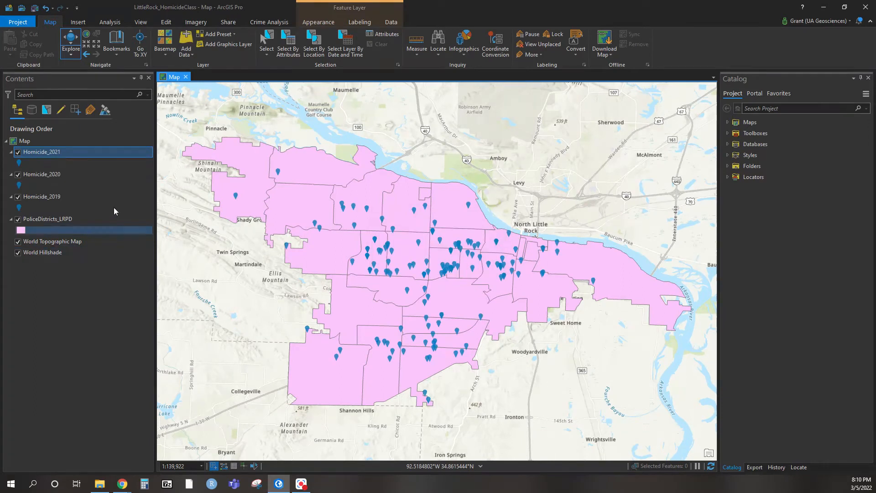
# Hide all three homicide layers, then list the layers by data source and return to drawing order
pyautogui.click(18, 152)
pyautogui.click(19, 175)
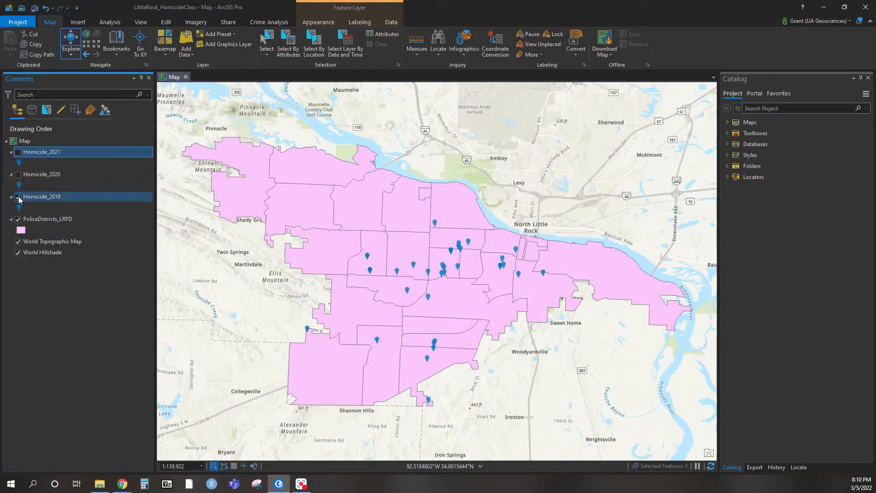
pyautogui.click(18, 197)
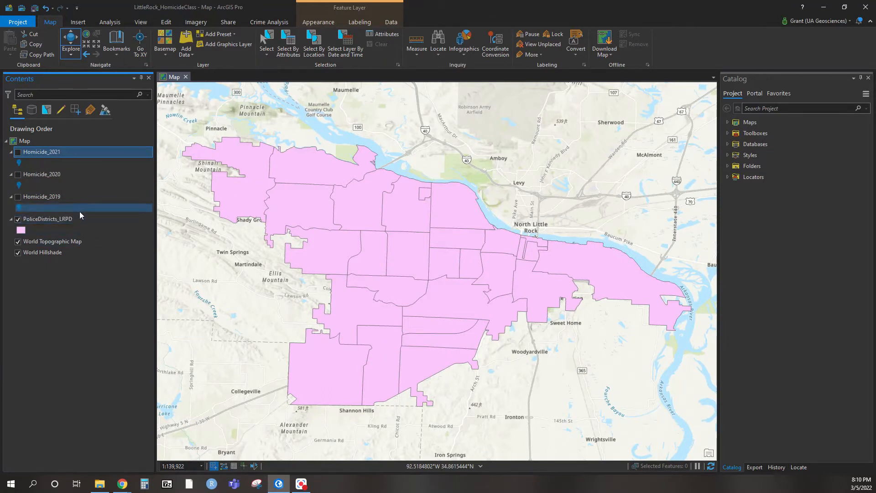
pyautogui.click(36, 110)
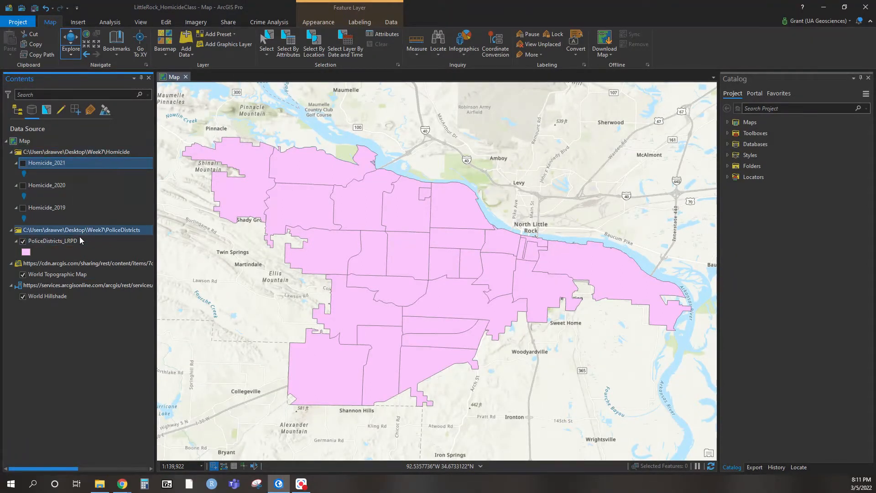
pyautogui.click(17, 110)
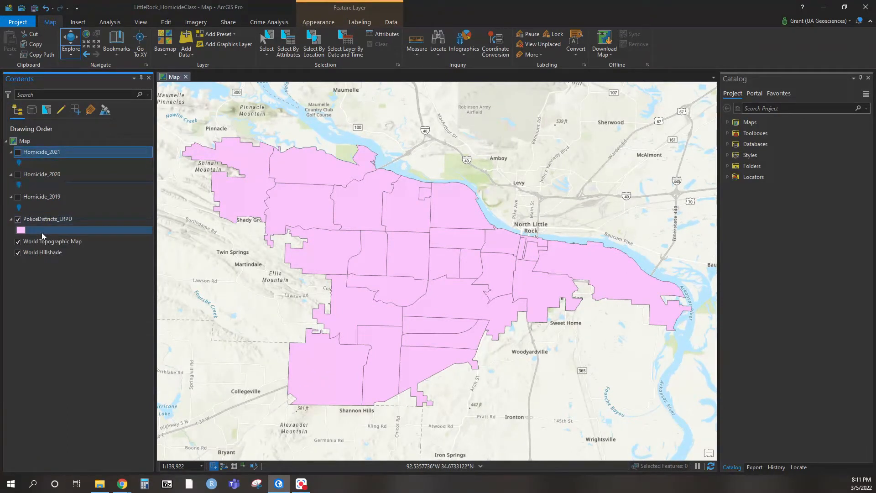
# Show Homicide_2021, move PoliceDistricts_LRPD above the homicide layers, and move it back beneath them
pyautogui.click(18, 152)
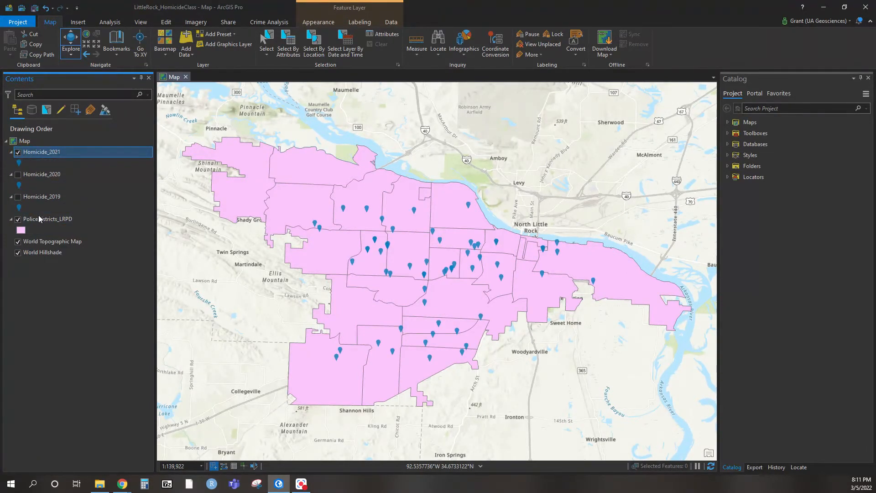
pyautogui.moveTo(49, 221); pyautogui.dragTo(45, 152)
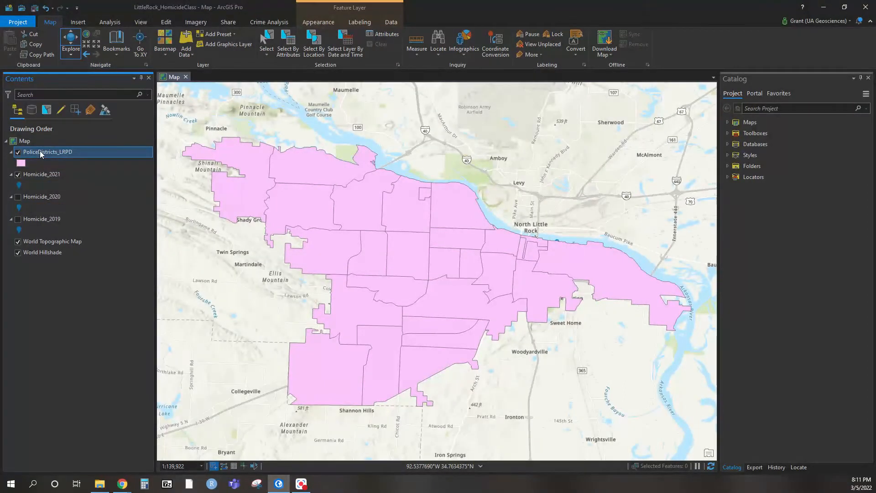
pyautogui.moveTo(39, 150); pyautogui.dragTo(47, 230)
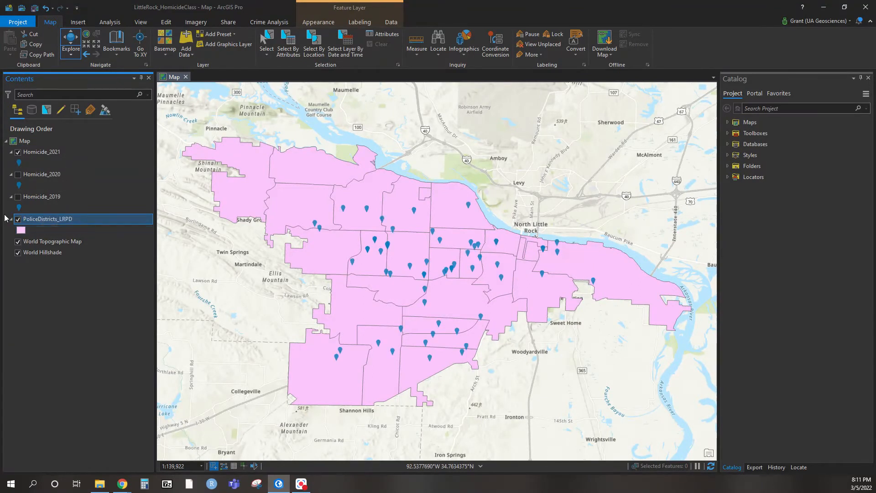
# Toggle the visibility of Homicide_2021 and PoliceDistricts_LRPD, leaving the districts shown and Homicide_2021 hidden
pyautogui.click(18, 154)
pyautogui.click(18, 154)
pyautogui.click(18, 220)
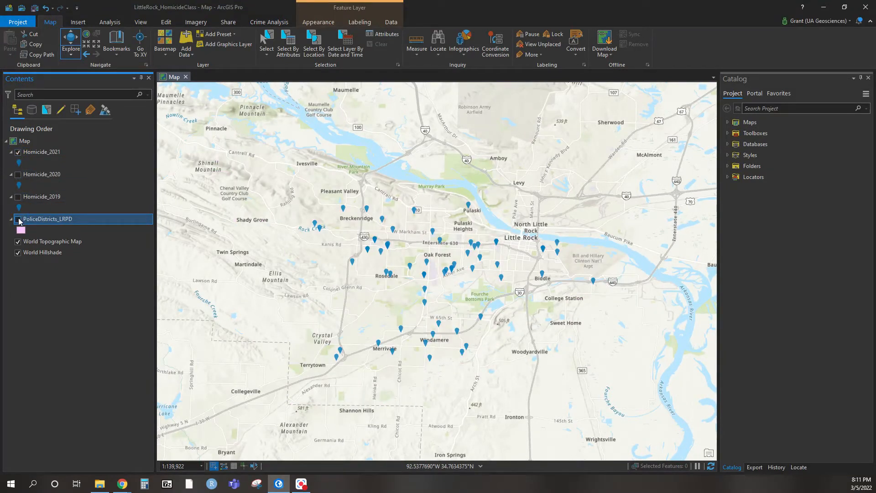
pyautogui.click(19, 220)
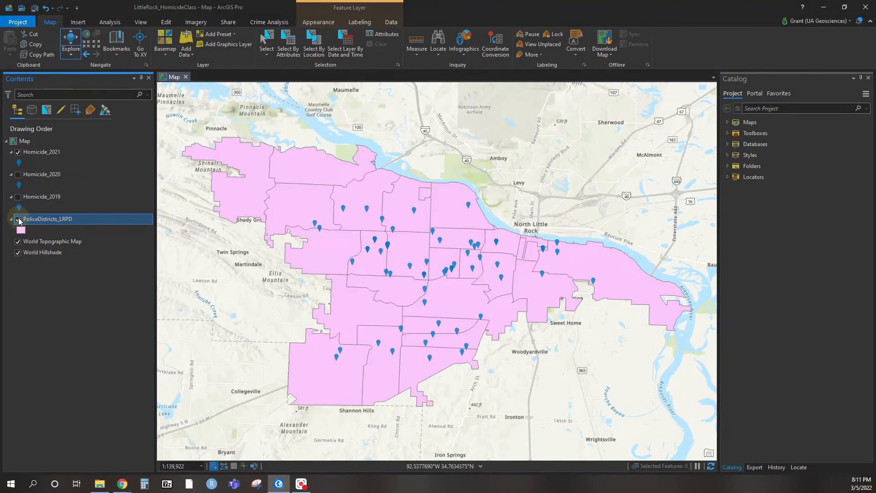
pyautogui.click(17, 154)
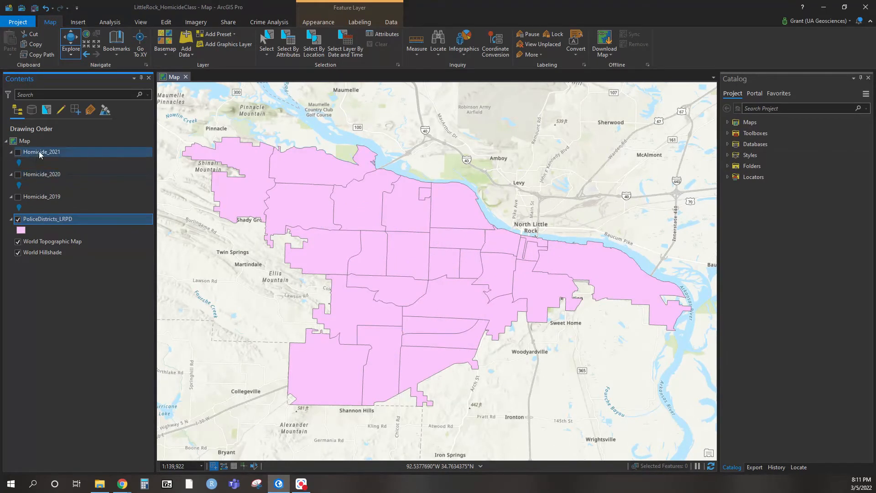
# Open the PoliceDistricts_LRPD attribute table, enlarge it, and select the first six rows, FID 0 through 5
pyautogui.rightClick(62, 222)
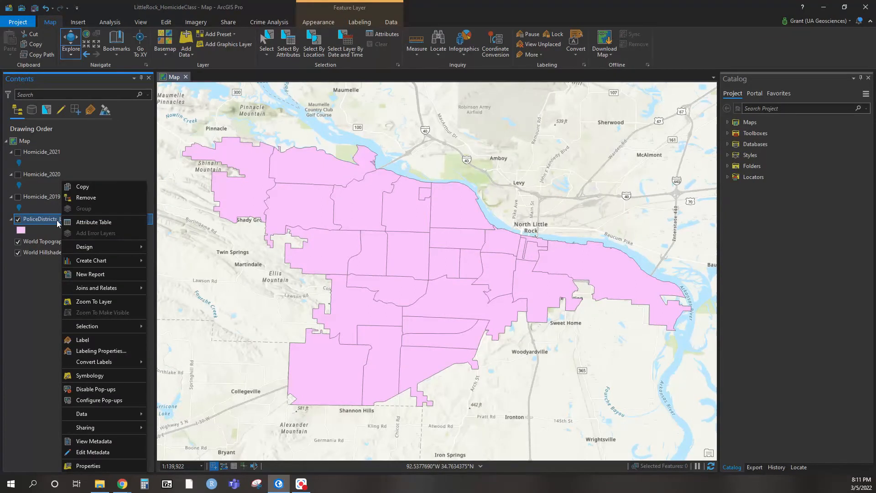
pyautogui.click(79, 226)
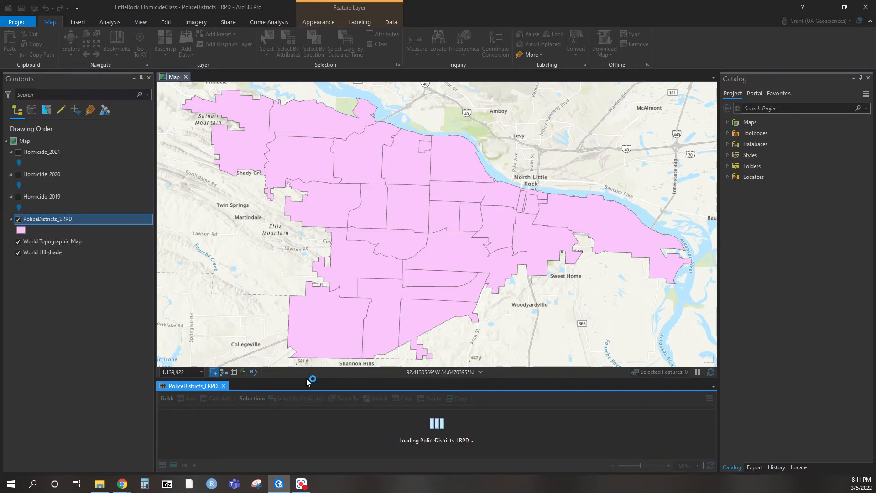
pyautogui.moveTo(308, 379); pyautogui.dragTo(319, 310)
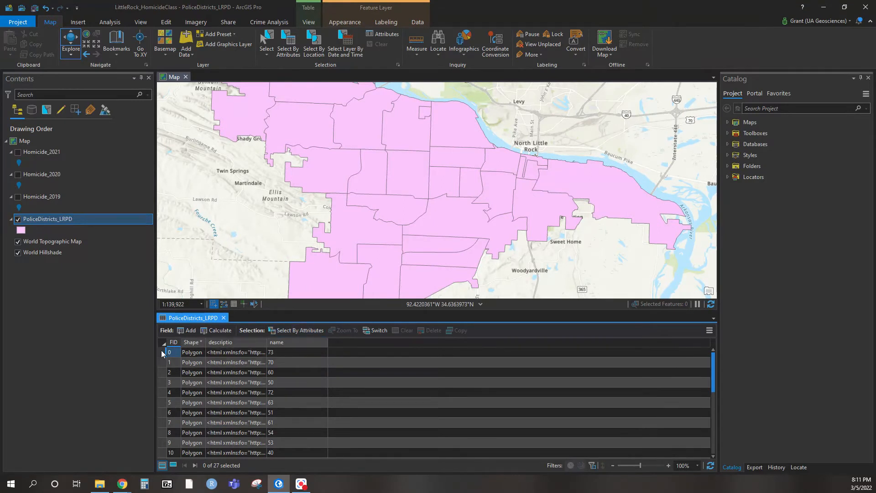
pyautogui.moveTo(162, 354); pyautogui.dragTo(163, 403)
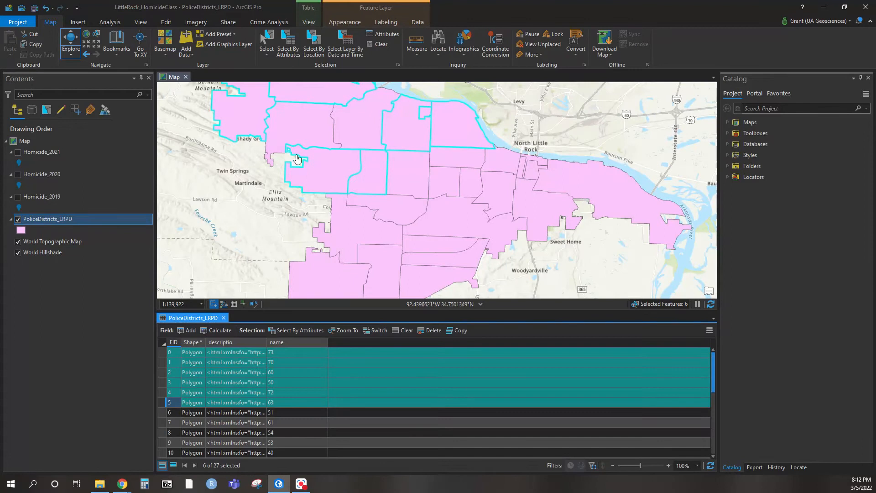
# Select only the FID 8 row in the PoliceDistricts_LRPD table, then clear the selection and close the table
pyautogui.scroll(-1, 234, 404)
pyautogui.click(163, 401)
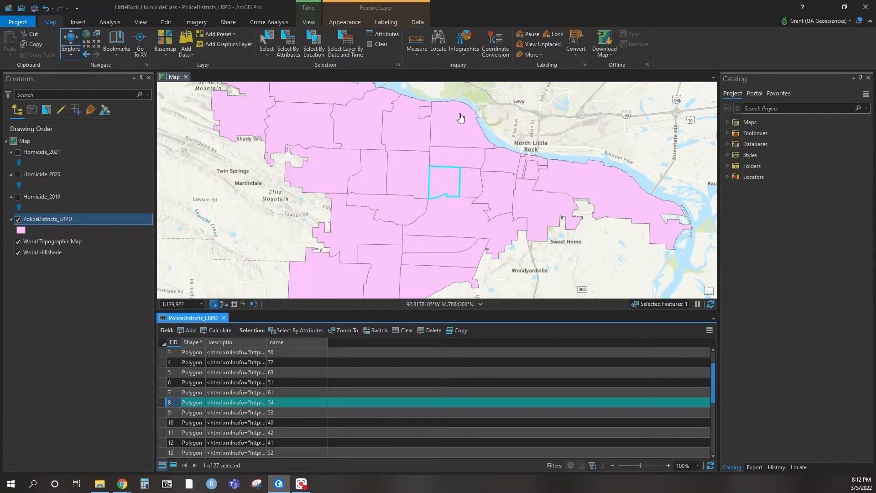
pyautogui.click(381, 44)
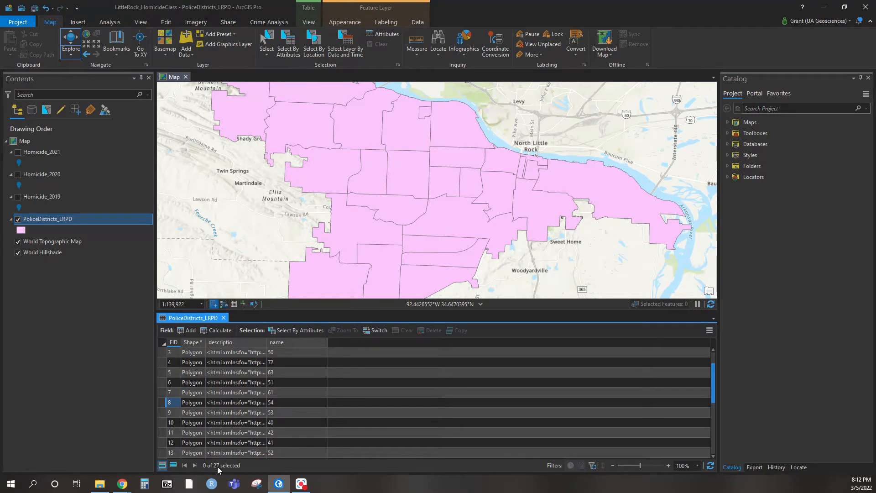
pyautogui.click(223, 317)
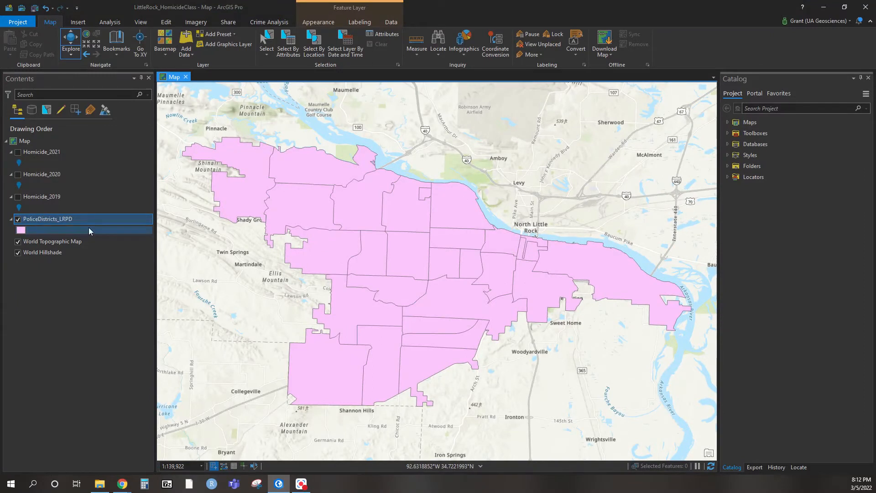
# Open the symbology of PoliceDistricts_LRPD and replace its fill with the 2 pt Black Outline gallery symbol
pyautogui.click(326, 24)
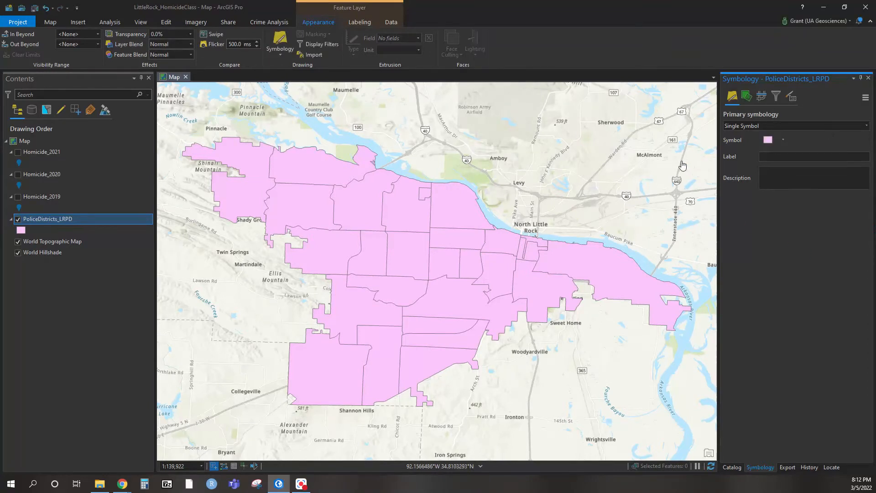
pyautogui.click(782, 143)
pyautogui.click(771, 143)
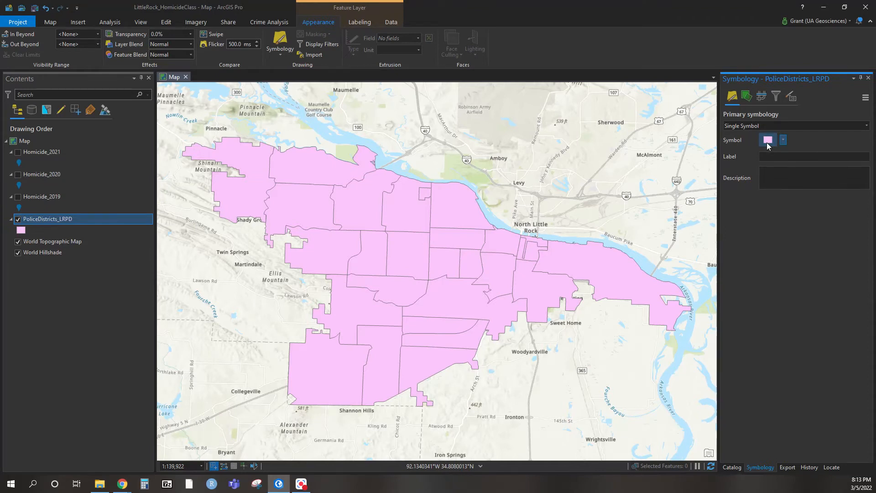
pyautogui.click(767, 144)
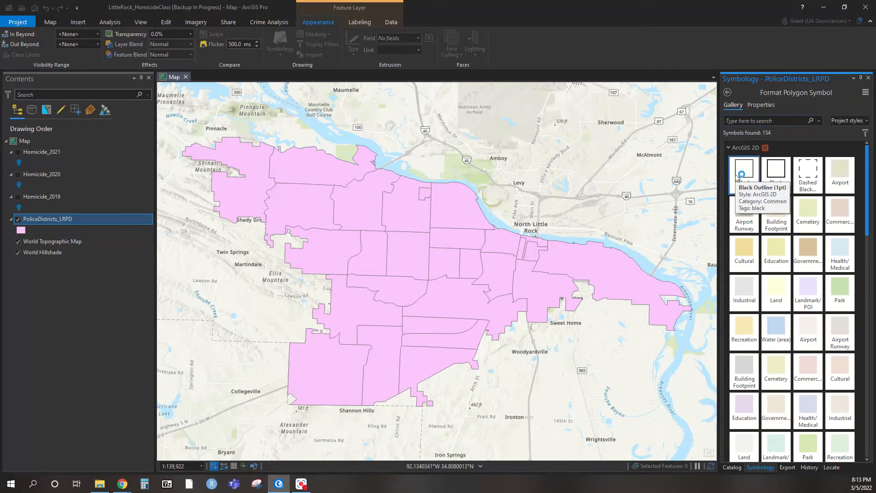
pyautogui.click(767, 182)
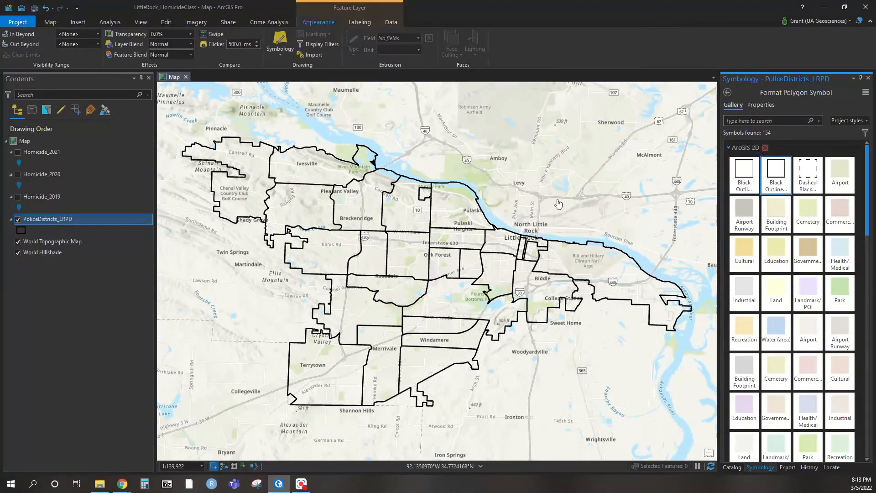
# Review the color, outline color and outline width properties of the district symbol, then return to the symbol gallery
pyautogui.click(759, 106)
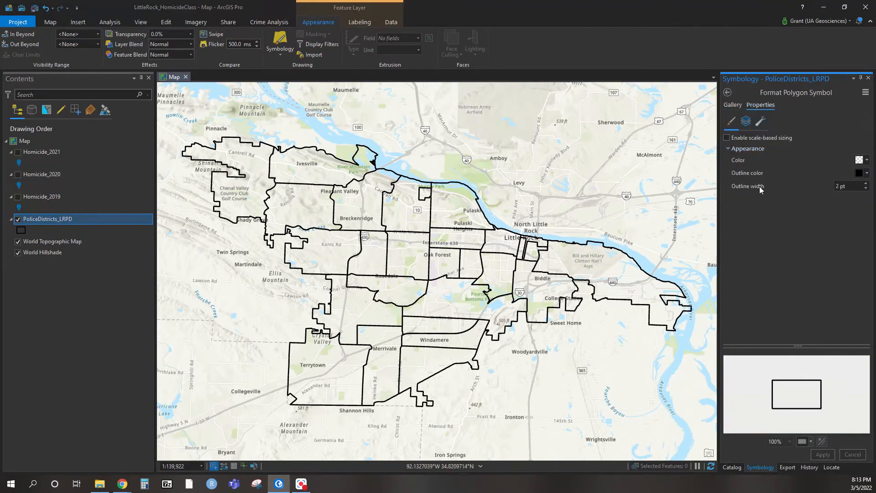
pyautogui.click(862, 173)
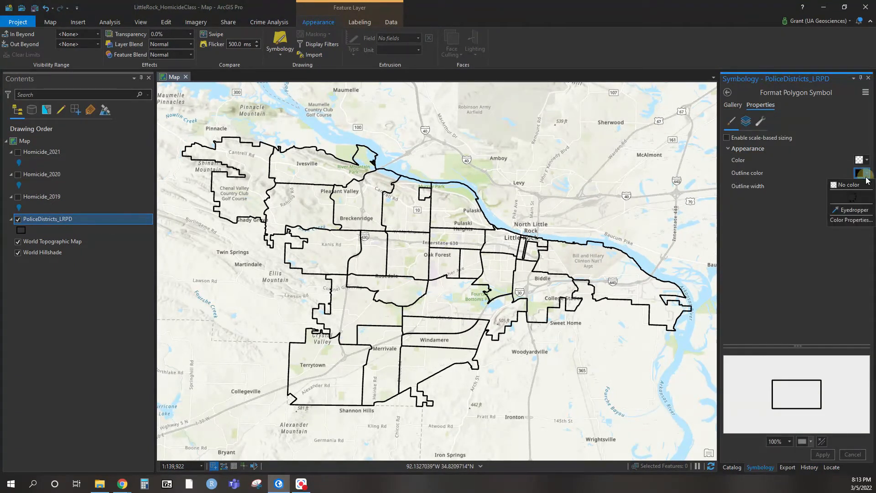
pyautogui.click(748, 226)
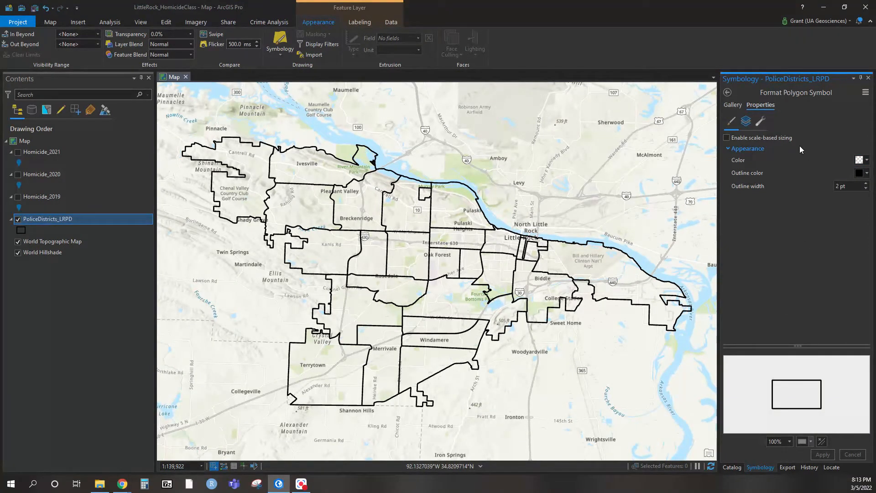
pyautogui.click(734, 105)
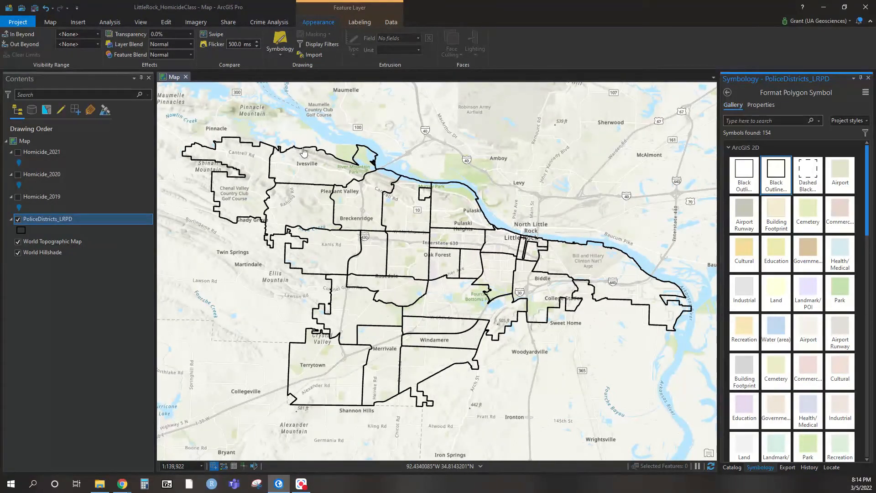
# Browse the point symbol gallery for Homicide_2019 and widen its search scope to all styles
pyautogui.click(20, 209)
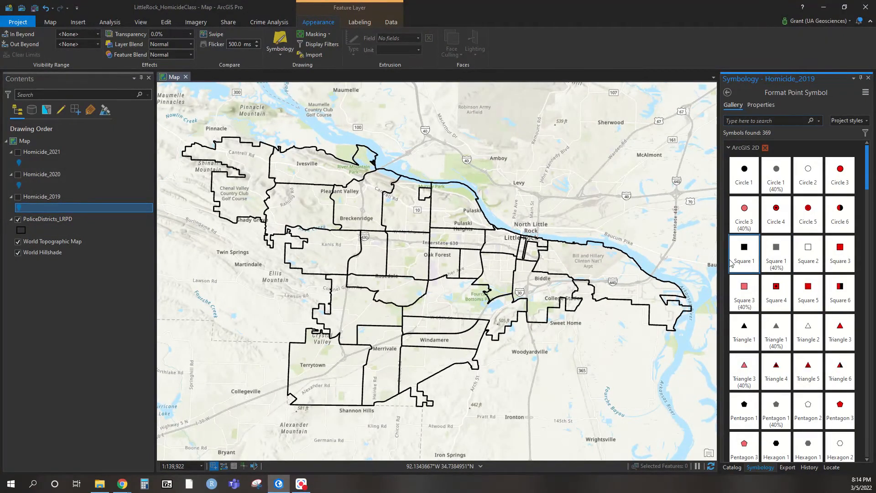
pyautogui.scroll(-3, 796, 313)
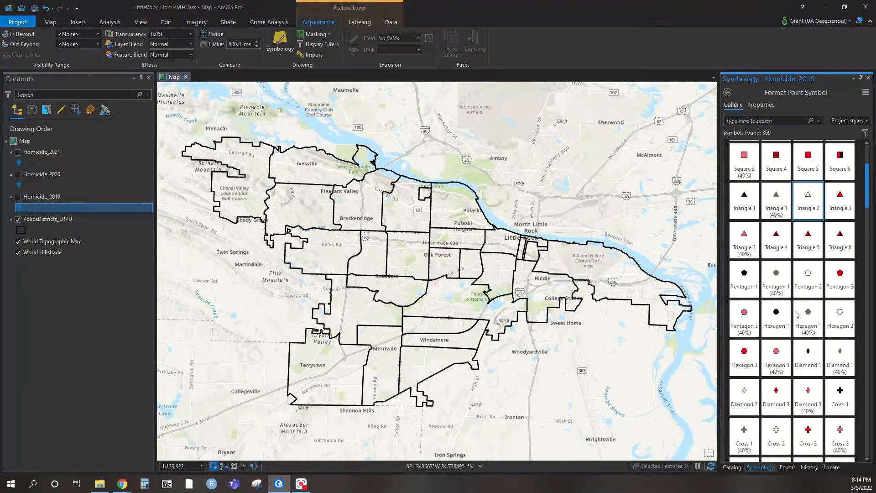
pyautogui.scroll(4, 796, 314)
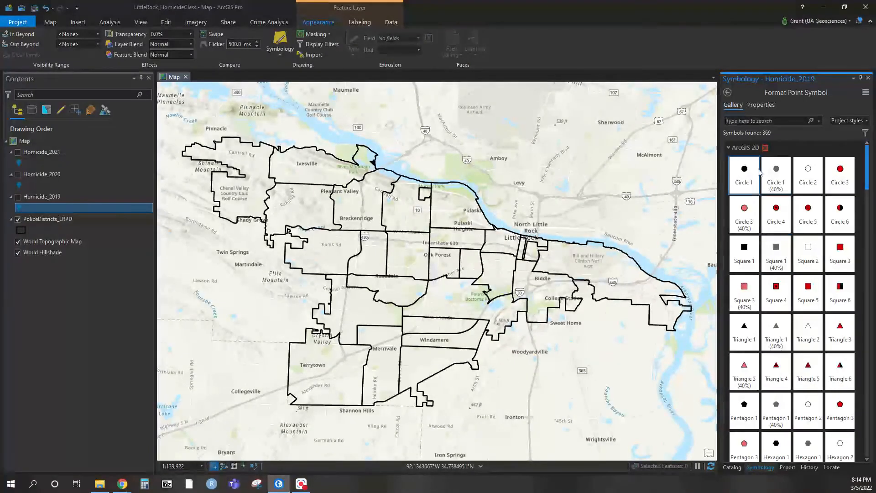
pyautogui.click(866, 120)
pyautogui.click(848, 136)
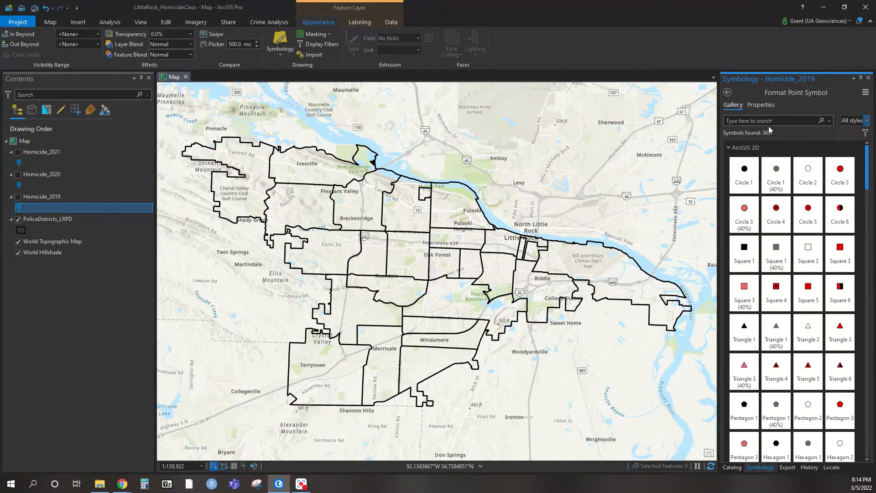
# Search the point symbols for "crime", look through the matching symbols, and clear the search
pyautogui.click(763, 121)
pyautogui.write('c')
pyautogui.press('Return')
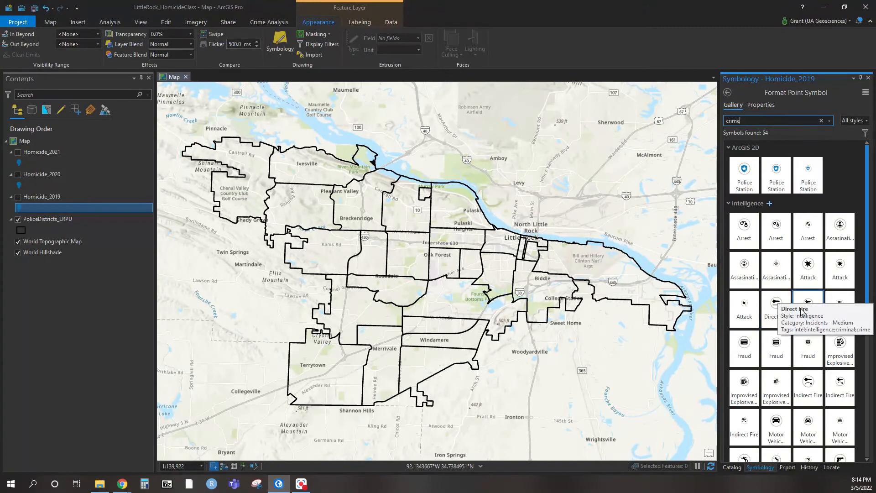
pyautogui.scroll(-10, 801, 312)
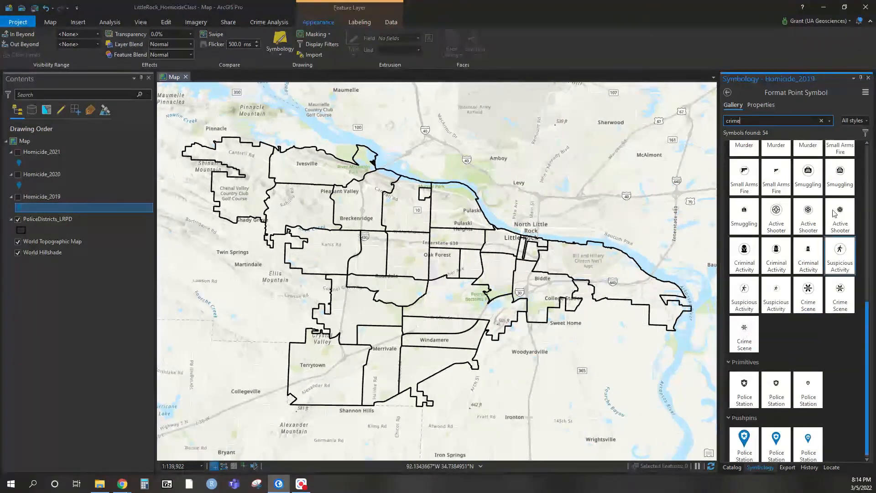
pyautogui.scroll(-1, 768, 329)
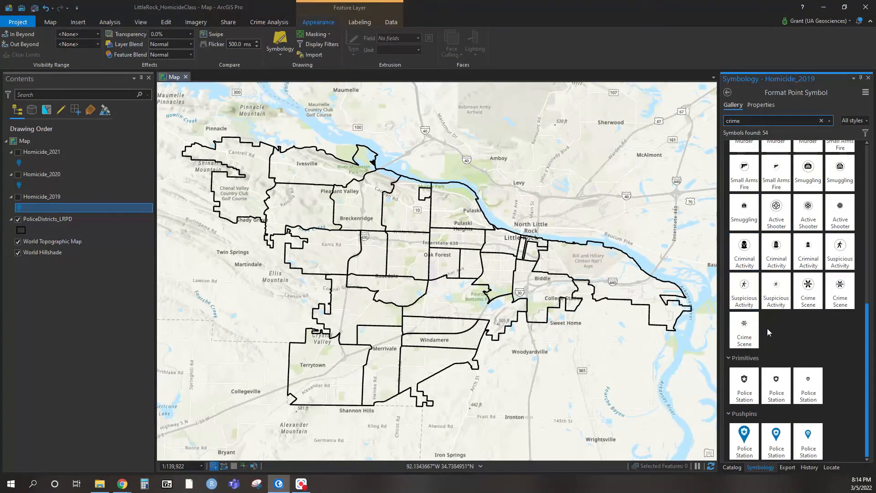
pyautogui.scroll(12, 767, 328)
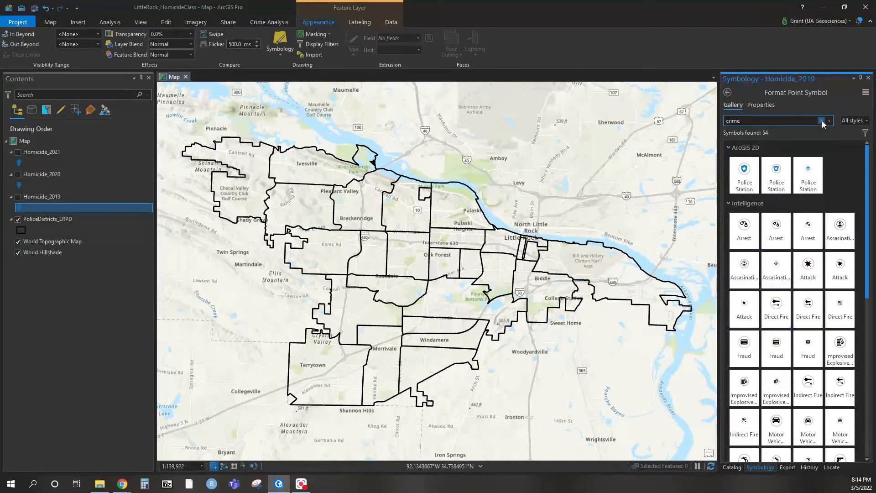
pyautogui.click(822, 121)
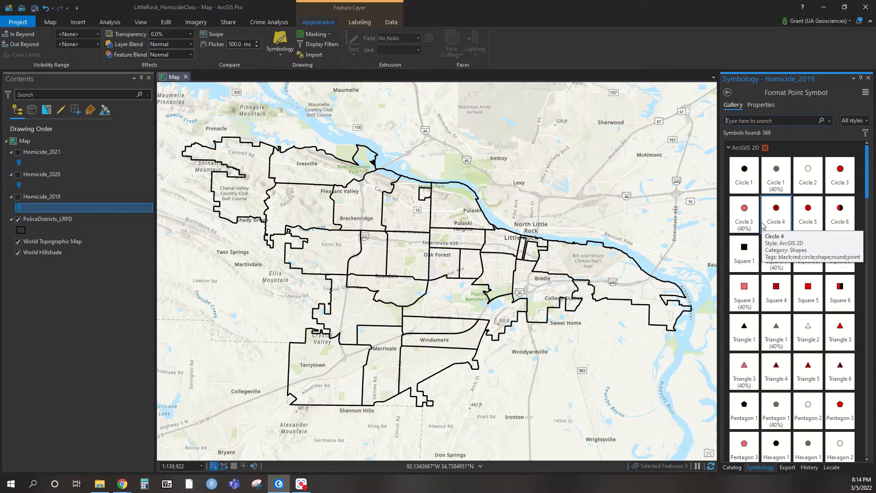
# Show Homicide_2019 and style its points with the Circle 1 symbol in red at a size of 8 pt
pyautogui.click(741, 179)
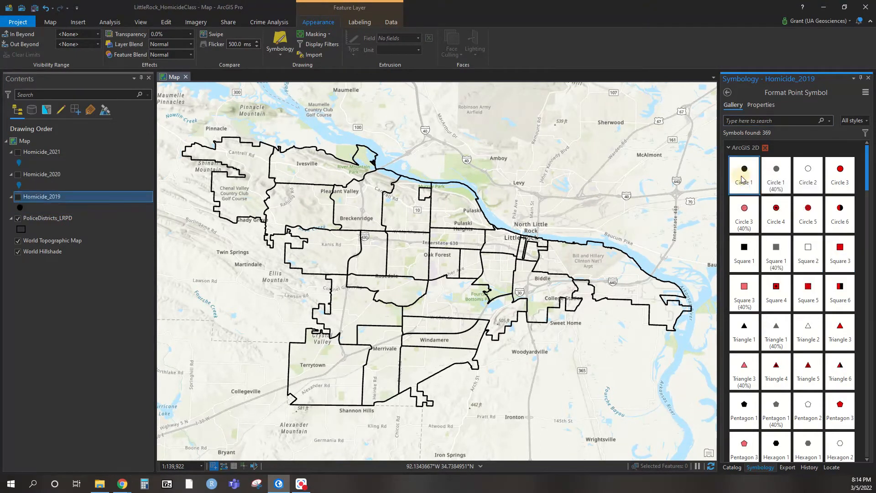
pyautogui.click(18, 197)
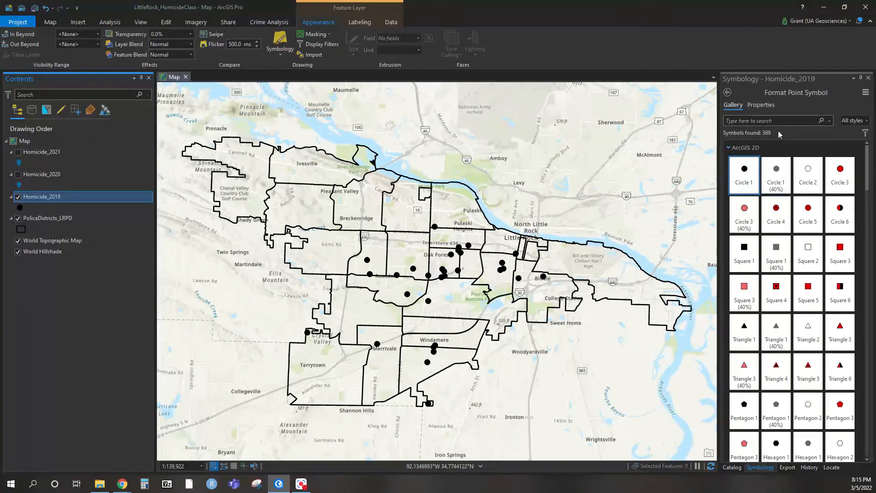
pyautogui.click(760, 105)
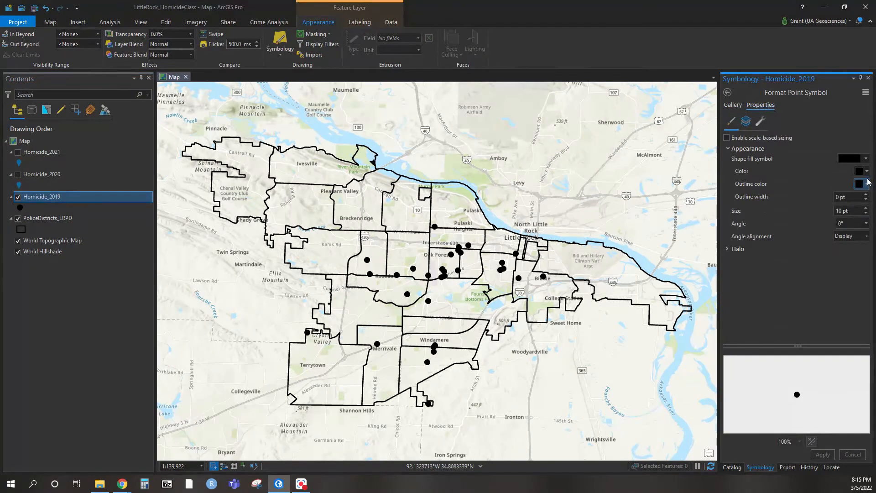
pyautogui.click(867, 172)
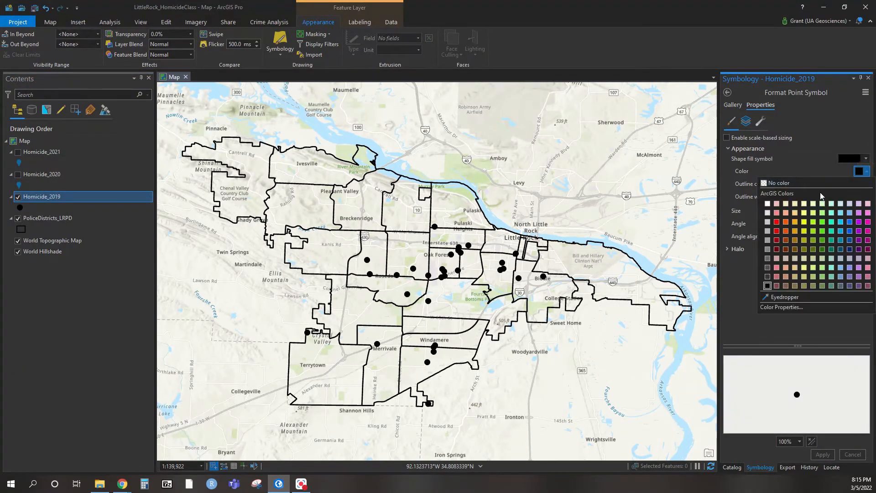
pyautogui.click(776, 222)
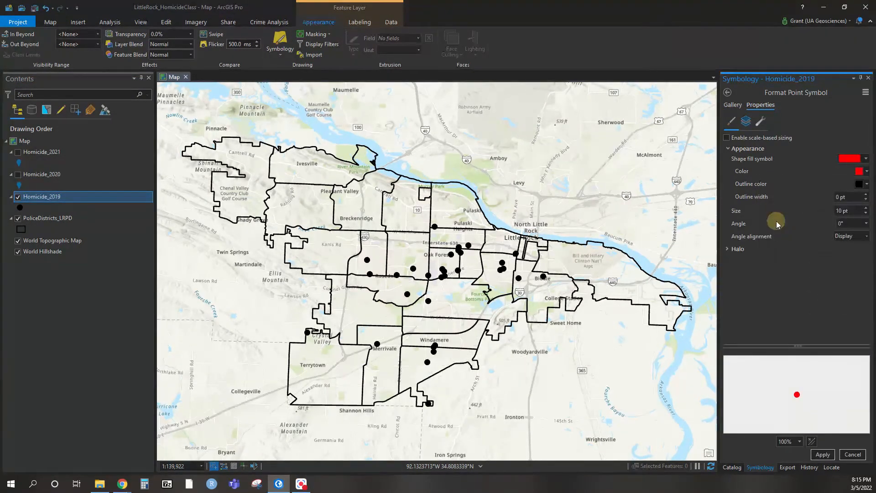
pyautogui.click(867, 213)
pyautogui.click(866, 213)
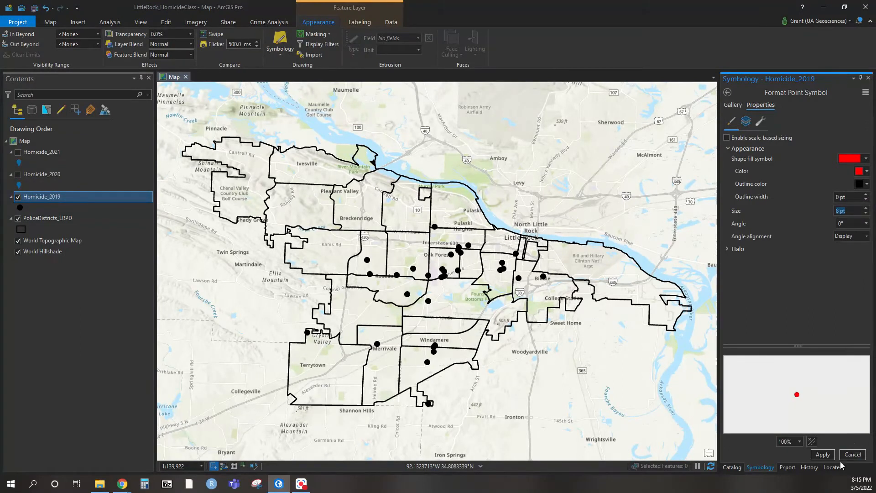
pyautogui.click(820, 454)
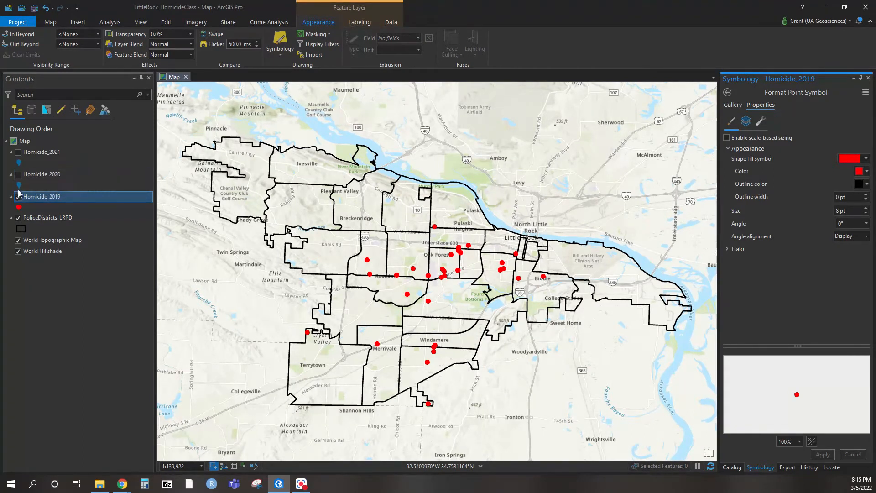
# Show Homicide_2020 and change its point symbol to Circle 1 from the gallery
pyautogui.click(18, 175)
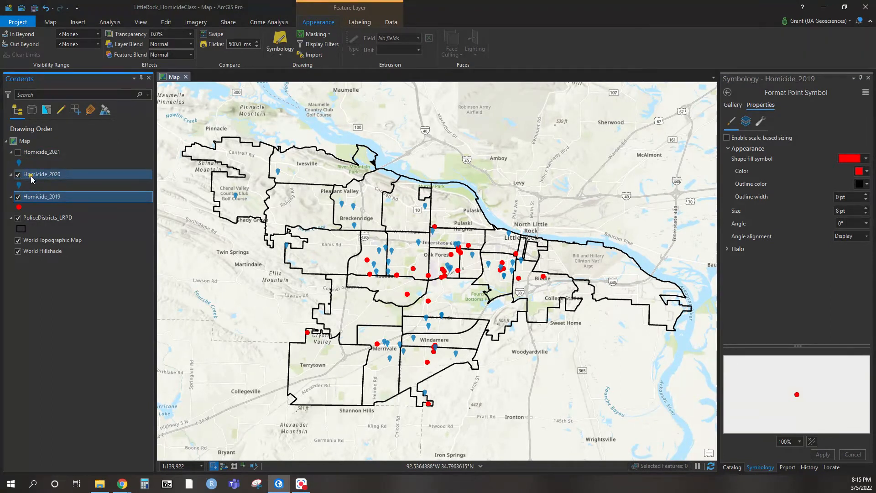
pyautogui.click(32, 177)
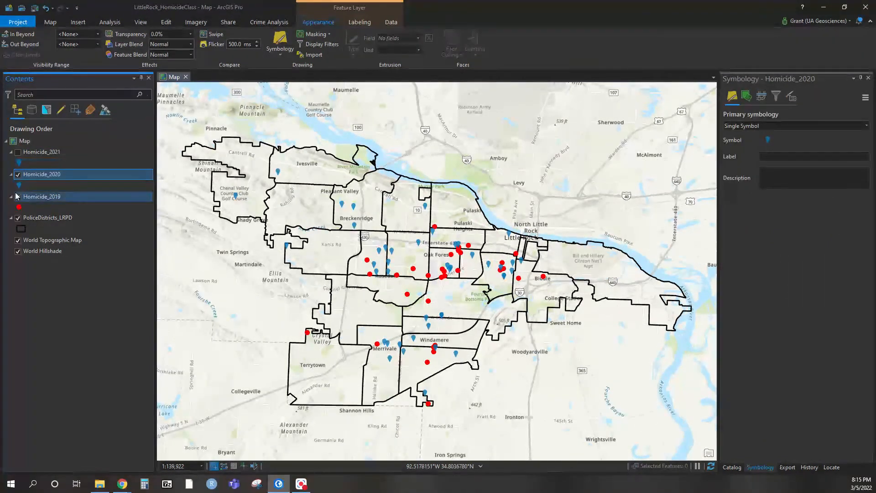
pyautogui.click(23, 185)
pyautogui.click(740, 109)
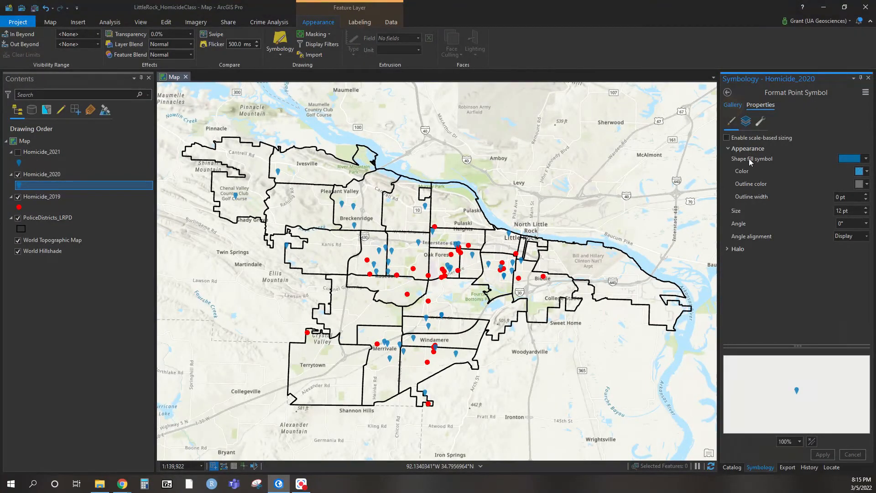
pyautogui.click(753, 184)
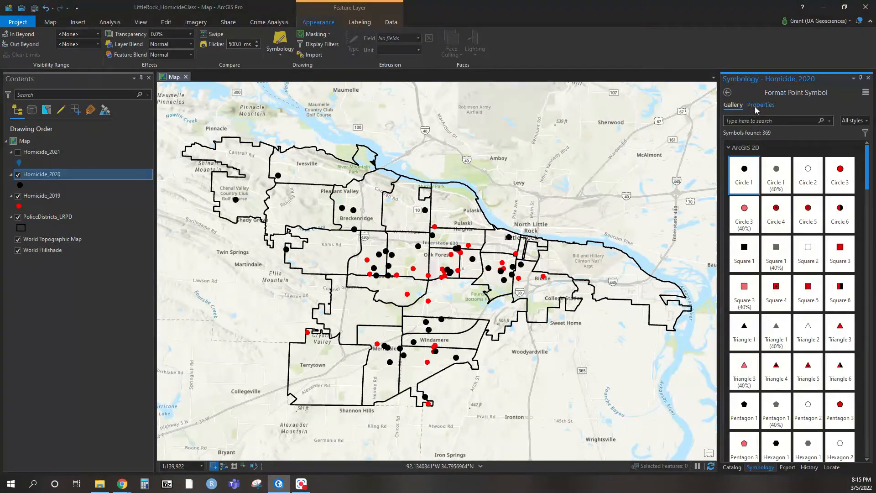
# Color the Homicide_2020 point symbol blue, set its size to 8 pt, and apply the change
pyautogui.click(760, 105)
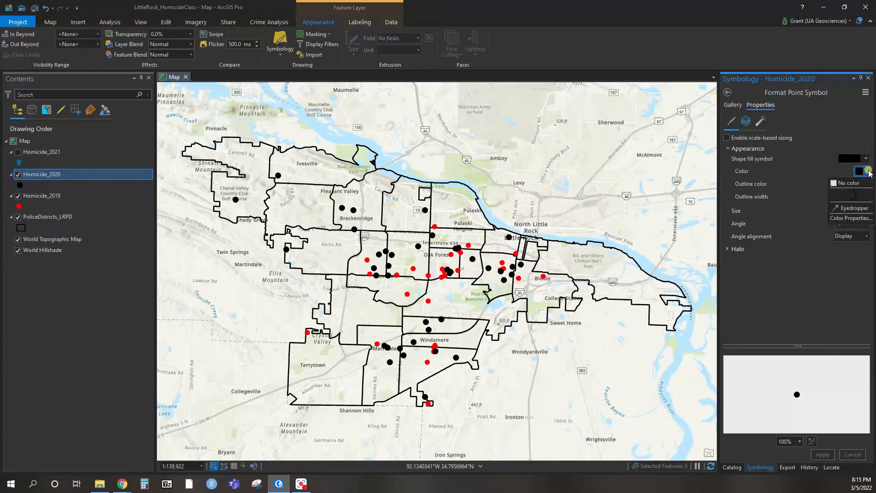
pyautogui.click(859, 172)
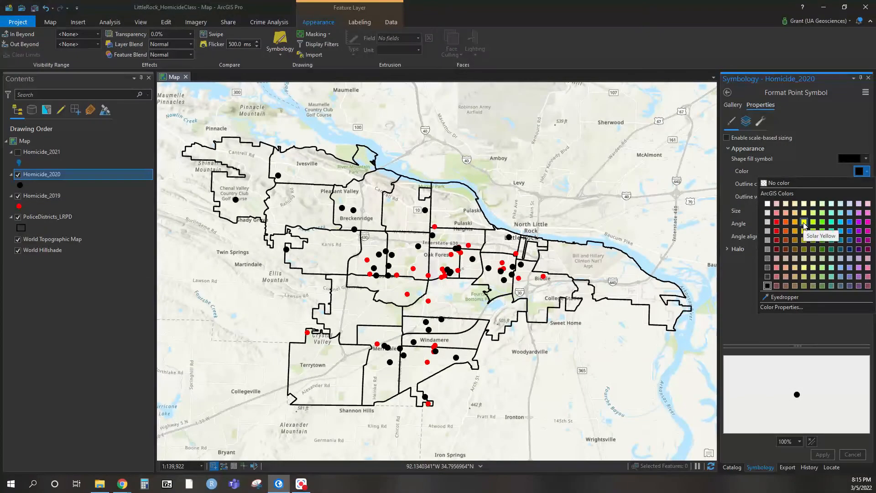
pyautogui.click(850, 223)
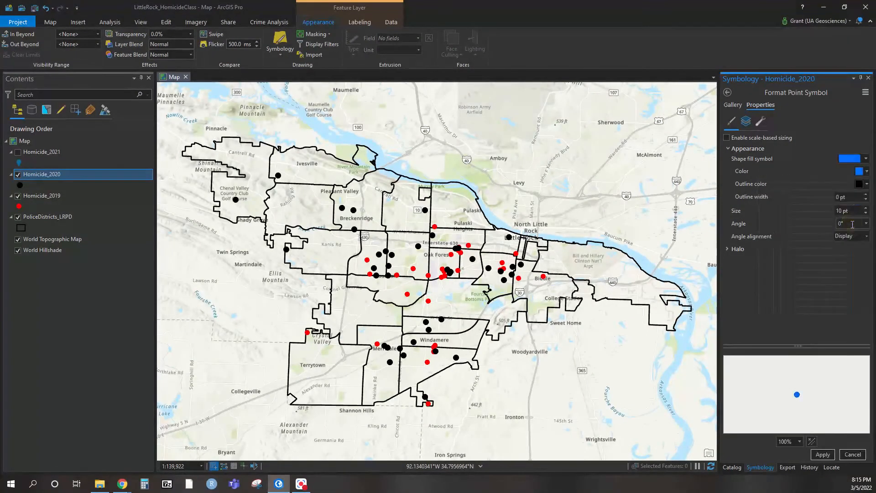
pyautogui.click(866, 213)
pyautogui.click(865, 212)
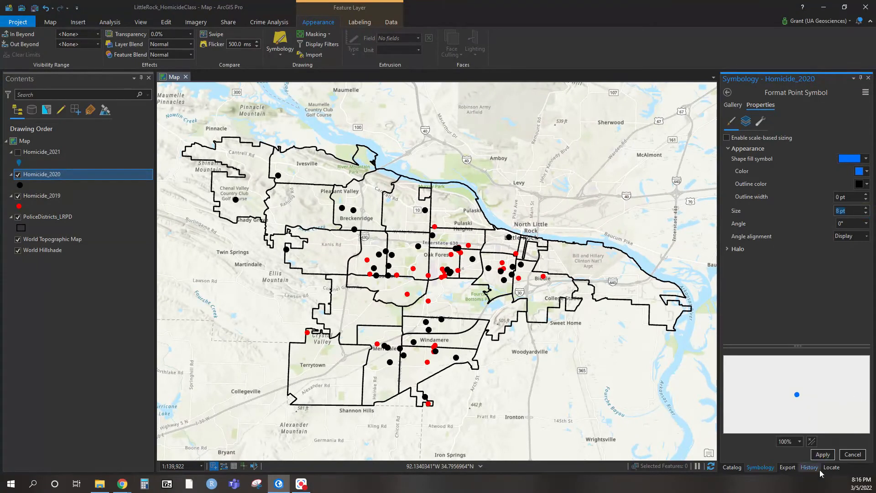
pyautogui.click(823, 454)
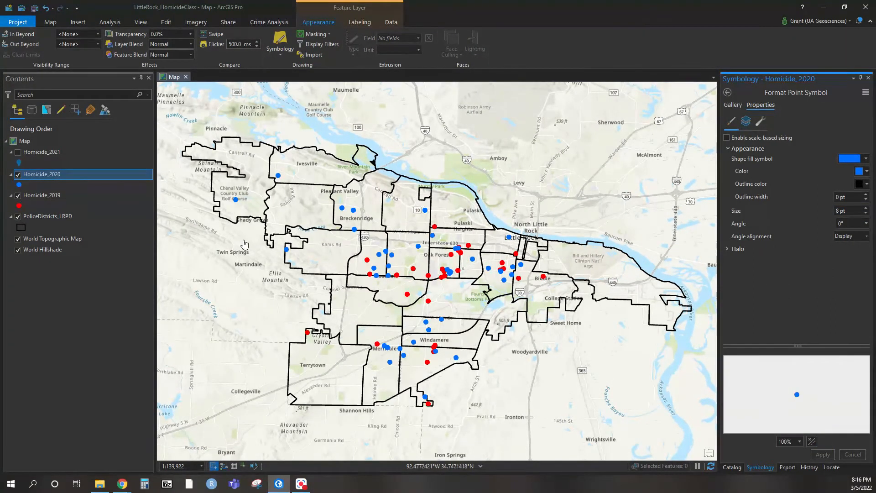
# Show Homicide_2021 and style its points with the Circle 1 symbol in orange
pyautogui.click(18, 153)
pyautogui.click(19, 162)
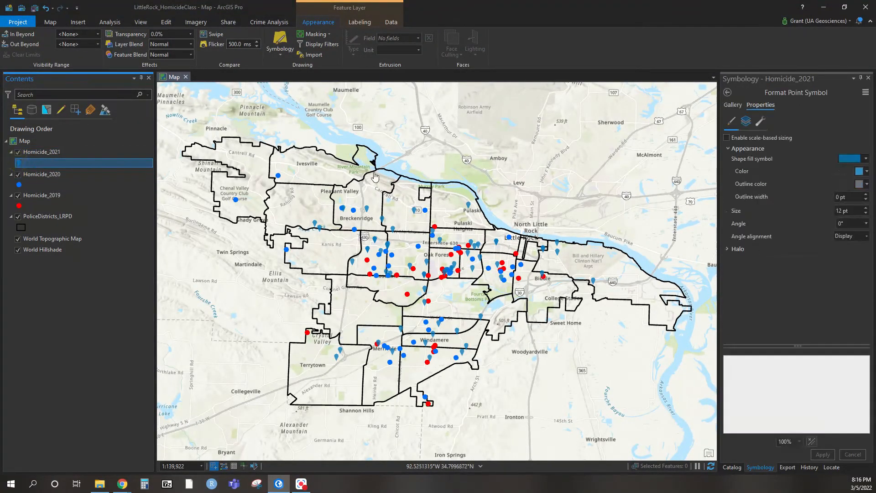
pyautogui.click(733, 106)
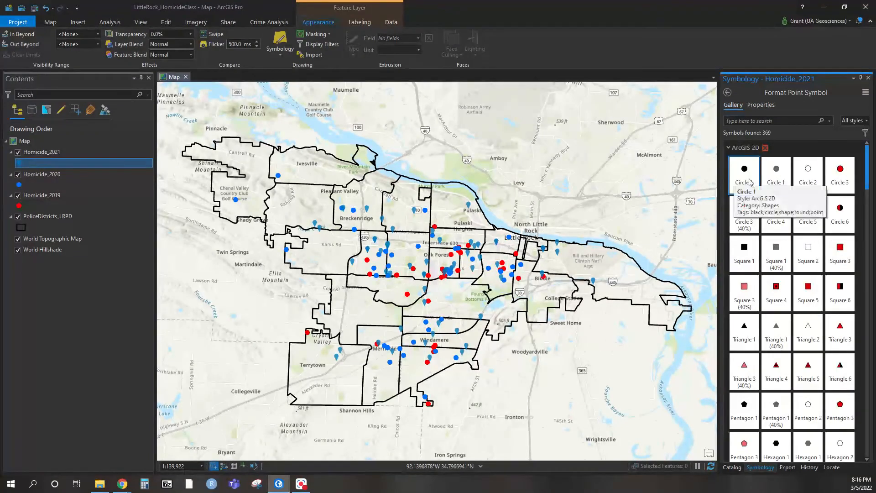
pyautogui.click(751, 182)
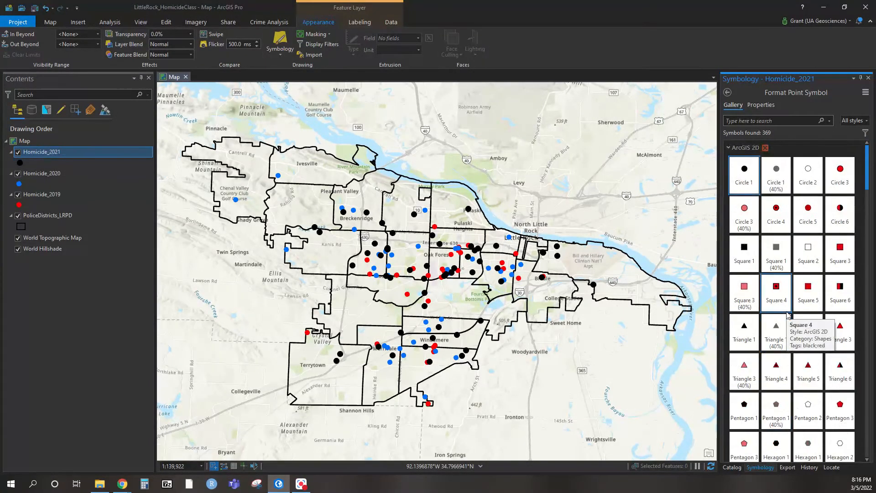
pyautogui.click(759, 105)
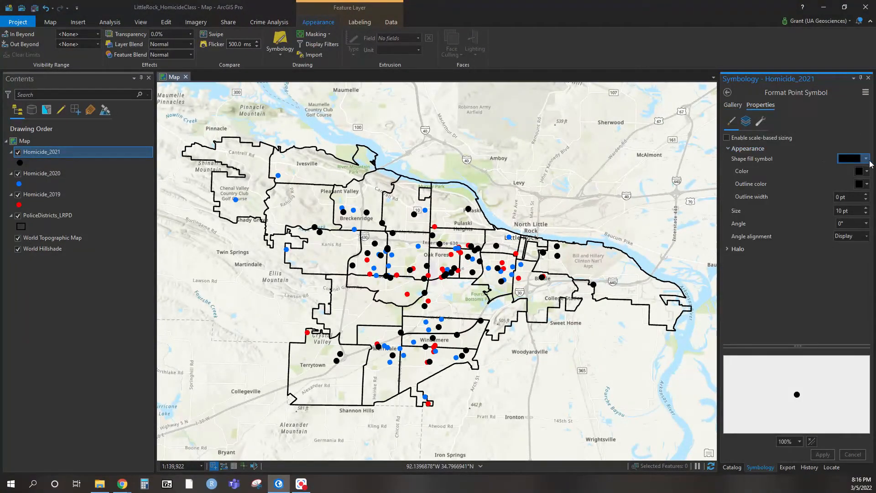
pyautogui.click(865, 171)
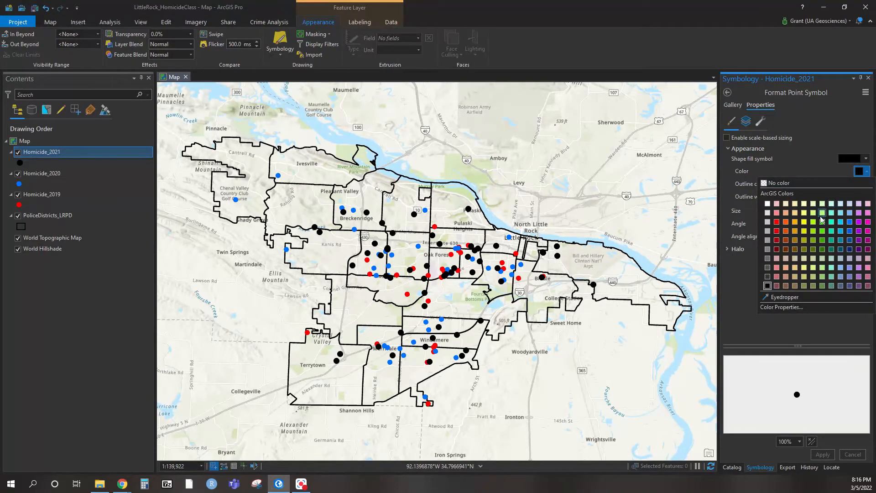
pyautogui.click(794, 222)
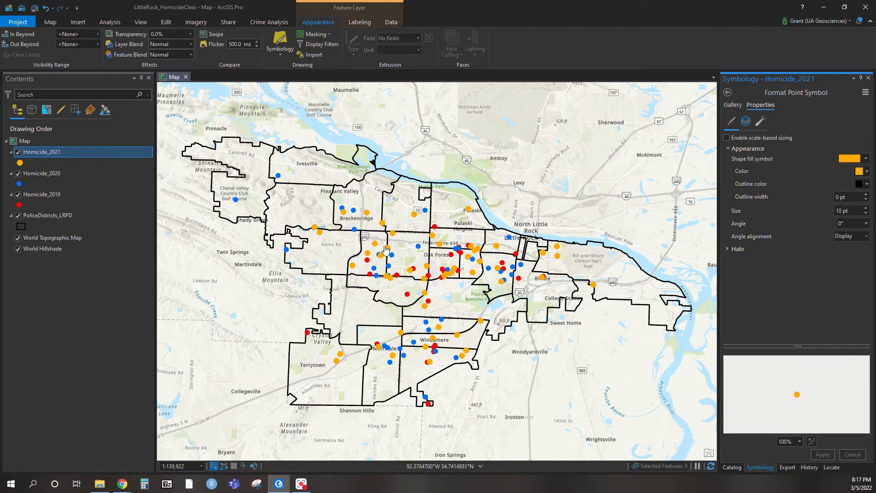
# Create a new layout with the ANSI Landscape Letter page size, 8.5" × 11"
pyautogui.click(78, 21)
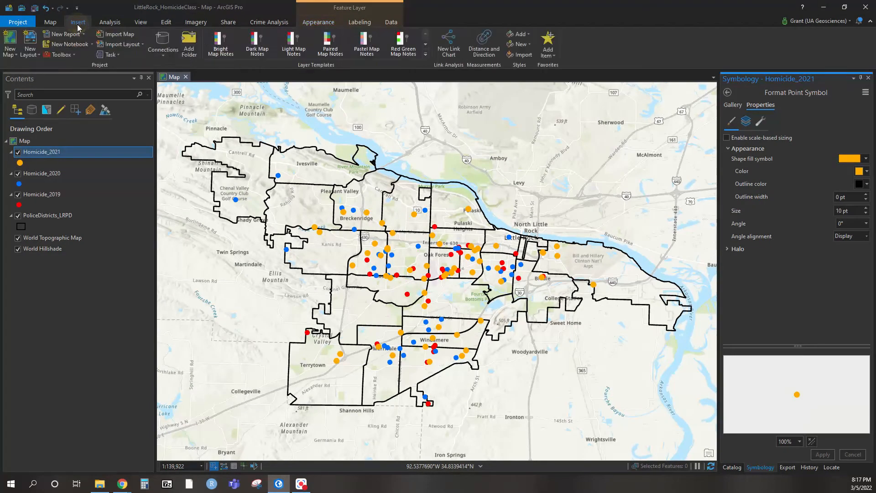
pyautogui.click(32, 52)
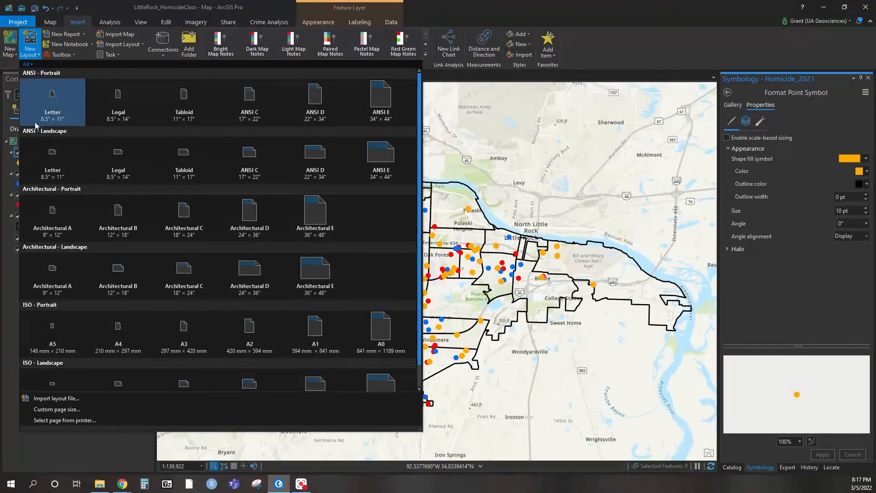
pyautogui.click(483, 171)
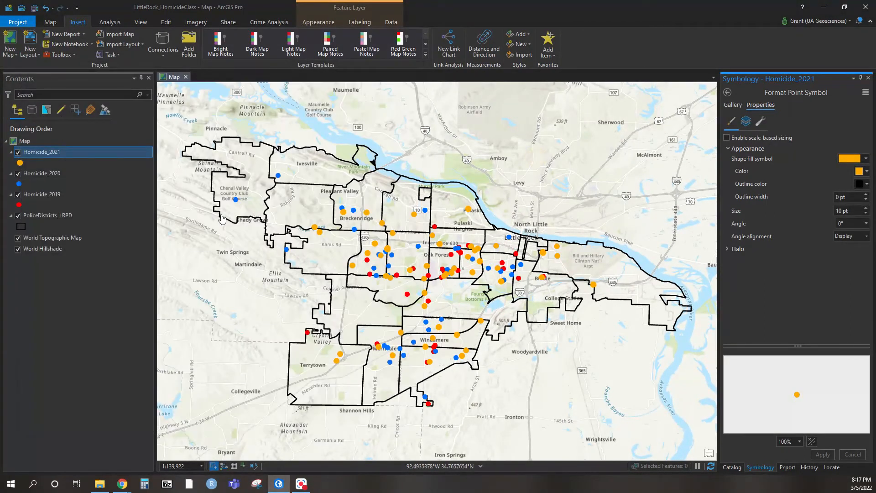
pyautogui.click(30, 51)
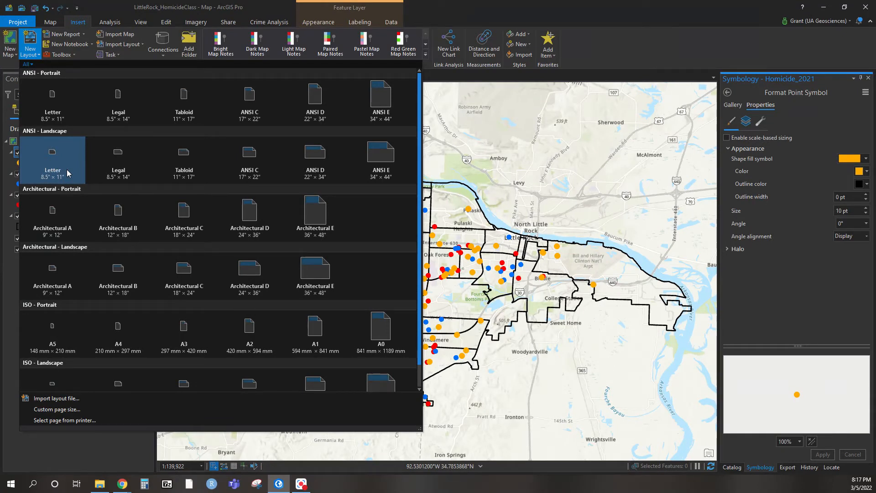
pyautogui.click(48, 172)
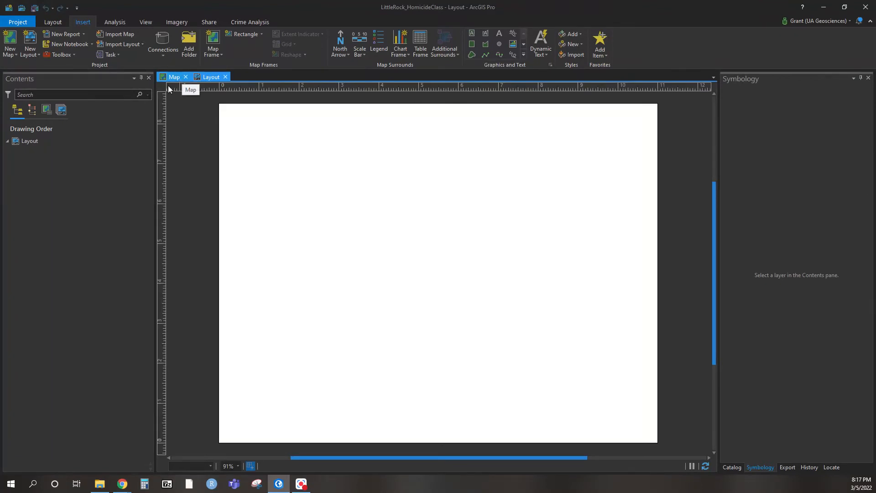
pyautogui.click(175, 77)
pyautogui.click(214, 77)
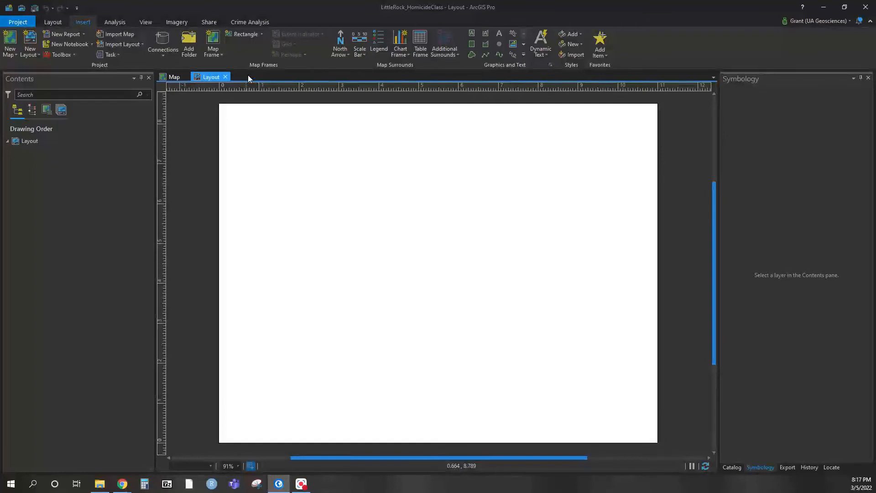
pyautogui.click(252, 34)
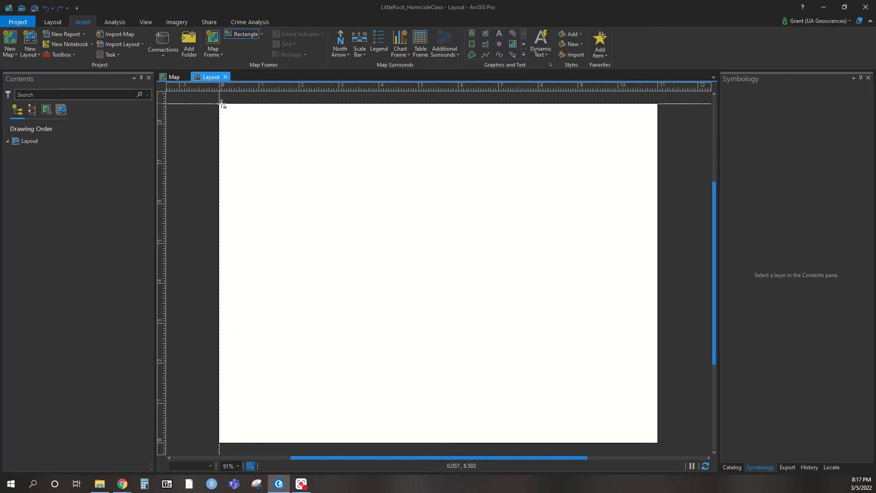
pyautogui.moveTo(495, 302); pyautogui.dragTo(657, 436)
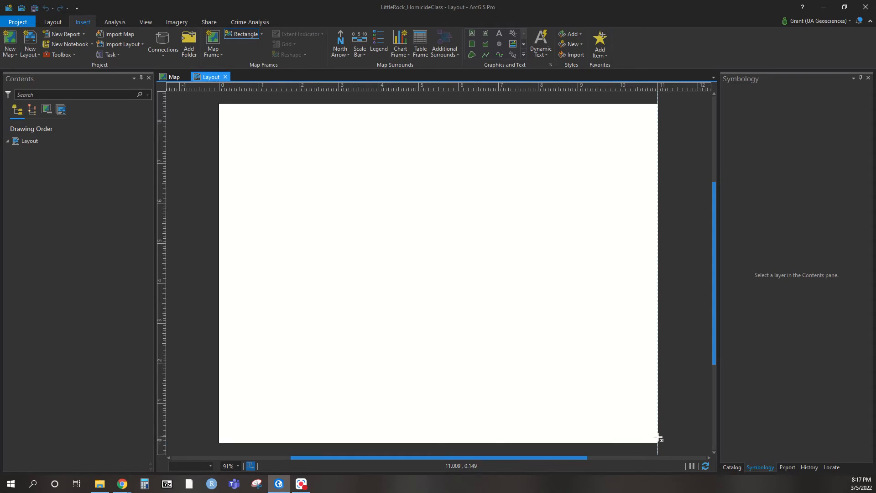
pyautogui.moveTo(658, 437); pyautogui.dragTo(658, 435)
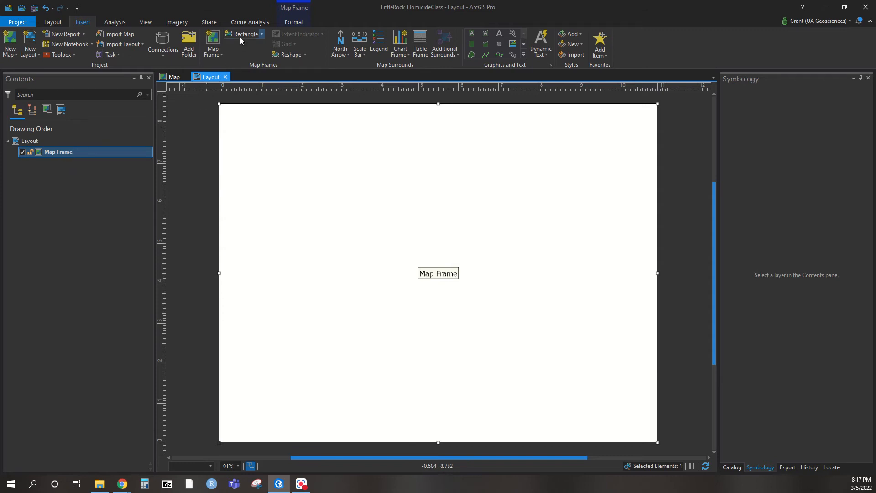
pyautogui.click(261, 34)
pyautogui.click(261, 35)
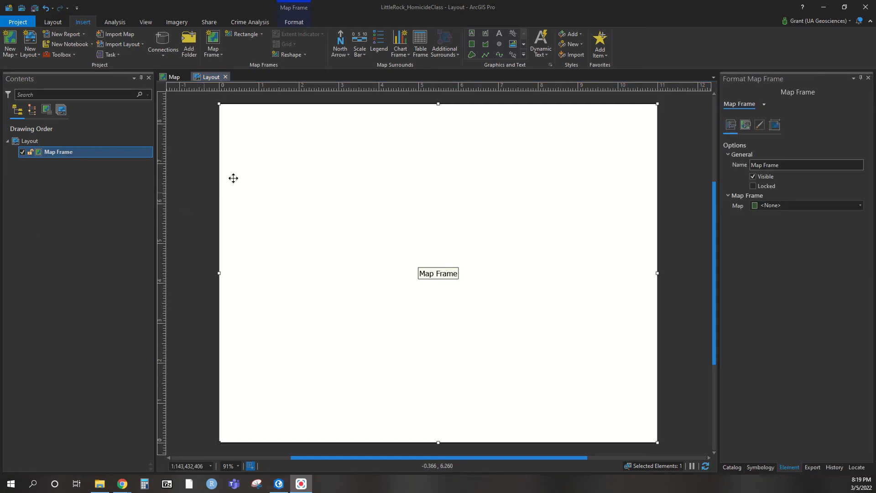
pyautogui.click(274, 154)
pyautogui.press('Delete')
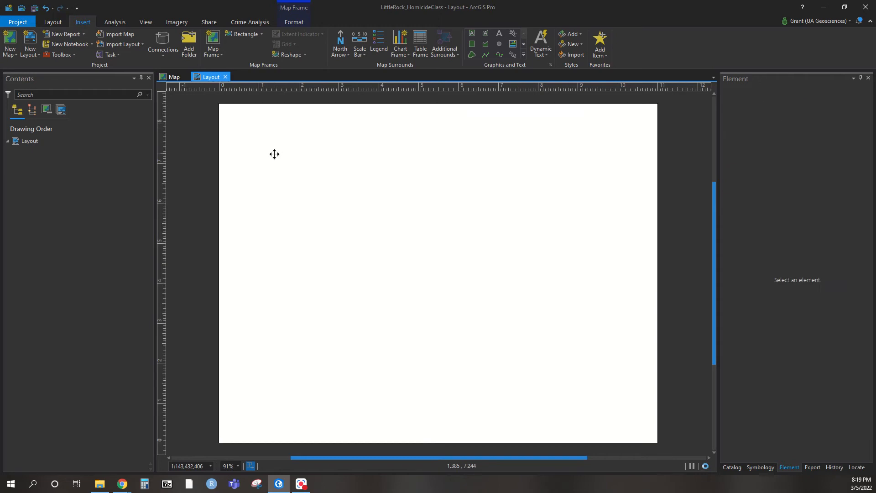
# Insert a map frame of Map at its default extent, covering the whole layout page
pyautogui.click(211, 53)
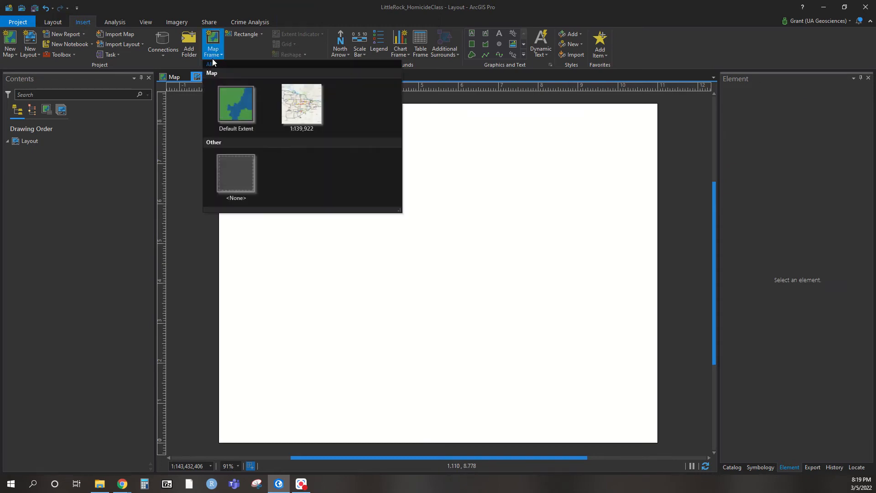
pyautogui.click(231, 111)
pyautogui.moveTo(220, 105)
pyautogui.mouseDown()
pyautogui.moveTo(499, 274)
pyautogui.moveTo(659, 442)
pyautogui.mouseUp()
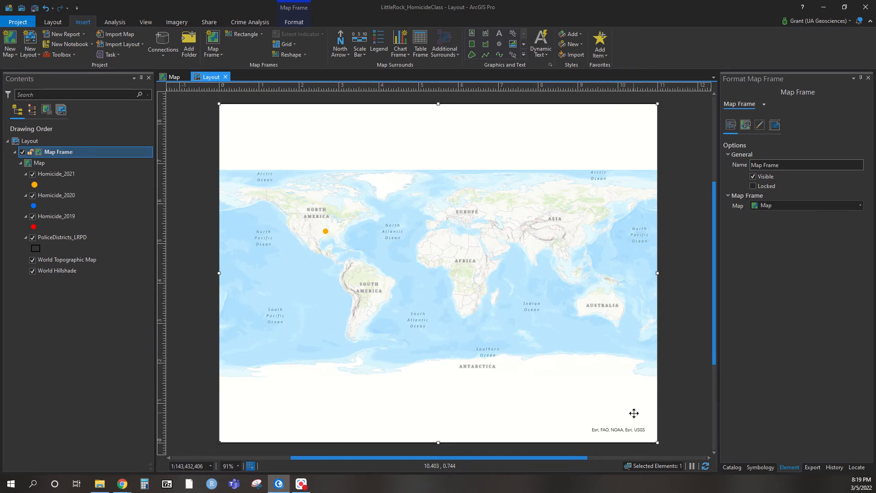
# Zoom the layout's map frame to the extent of the PoliceDistricts_LRPD layer
pyautogui.click(172, 78)
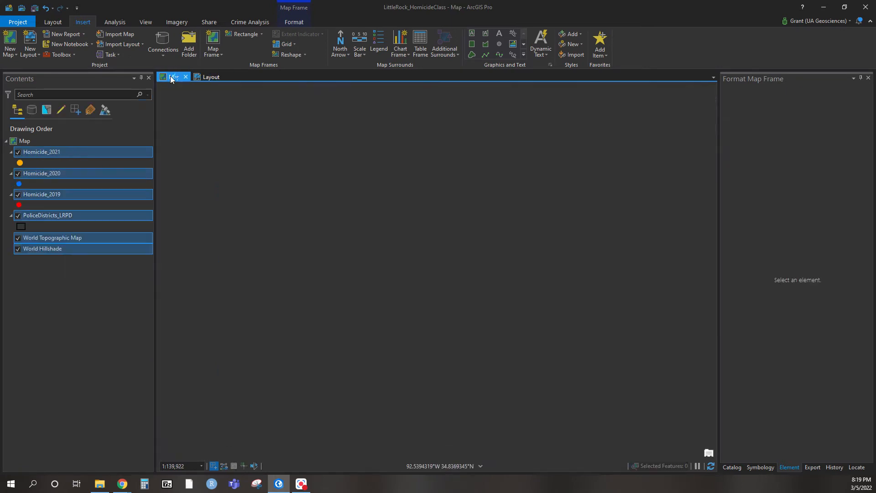
pyautogui.click(204, 77)
pyautogui.click(53, 240)
pyautogui.rightClick(53, 240)
pyautogui.click(48, 357)
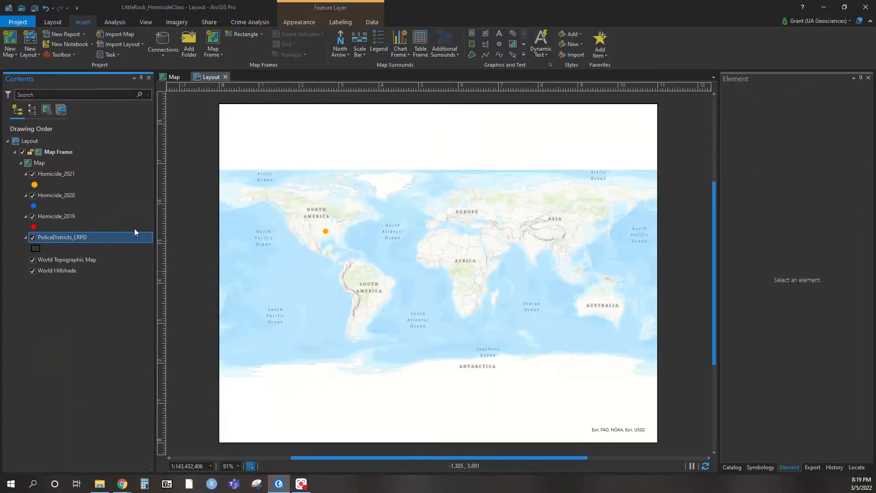
pyautogui.rightClick(57, 239)
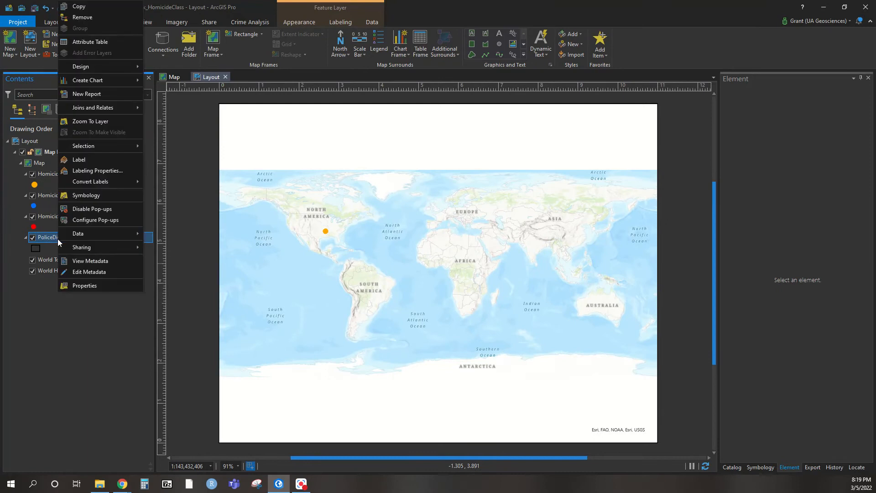
pyautogui.click(109, 125)
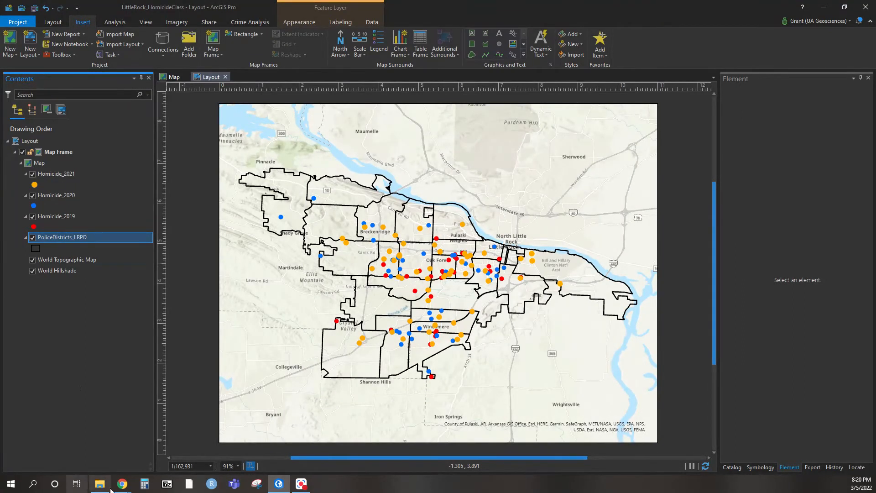
# Switch to the course page in Chrome, review the Tuesday In-Class final map requirements in Week 7 - ArcPro Intro, and return to ArcGIS Pro
pyautogui.moveTo(123, 482)
pyautogui.click(77, 456)
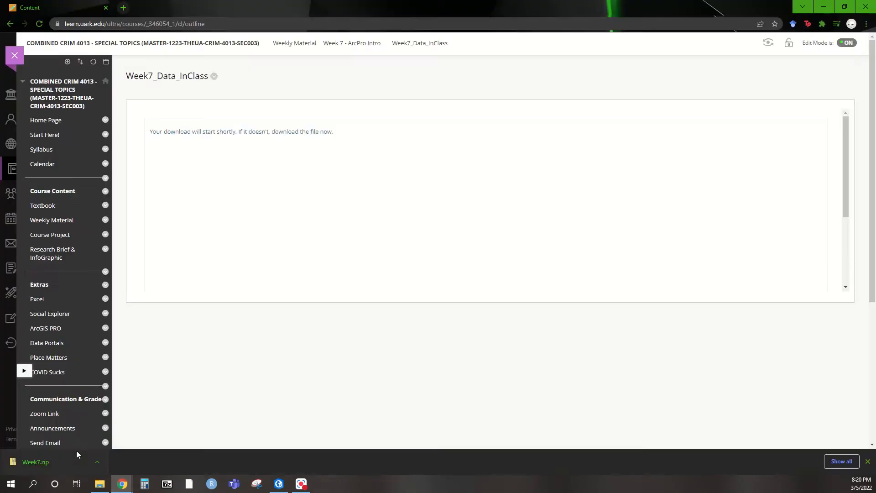
pyautogui.click(372, 43)
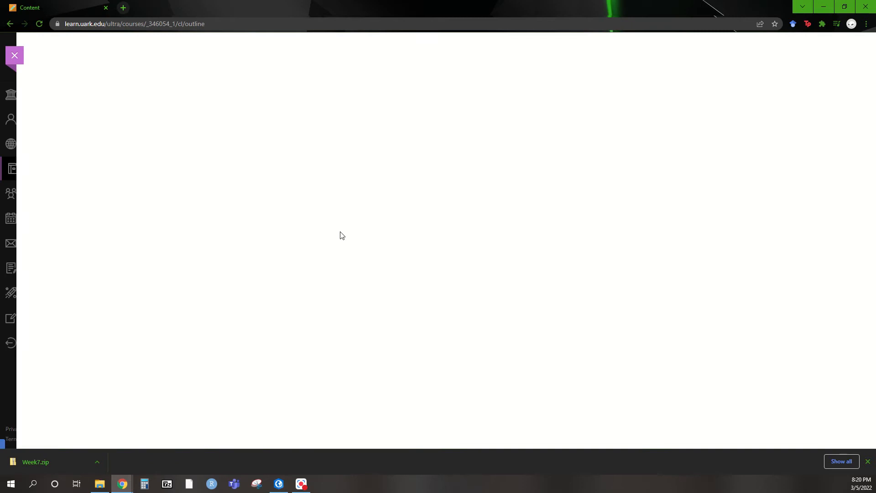
pyautogui.scroll(-6, 358, 323)
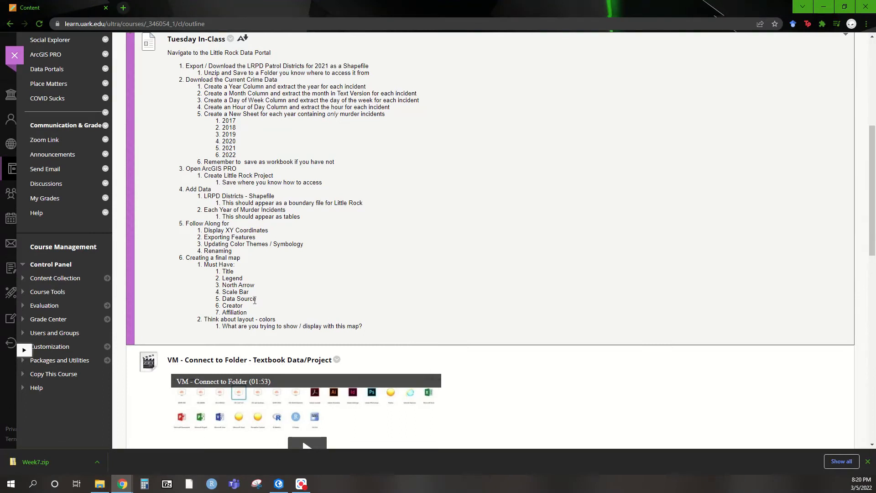
pyautogui.moveTo(223, 299); pyautogui.dragTo(235, 313)
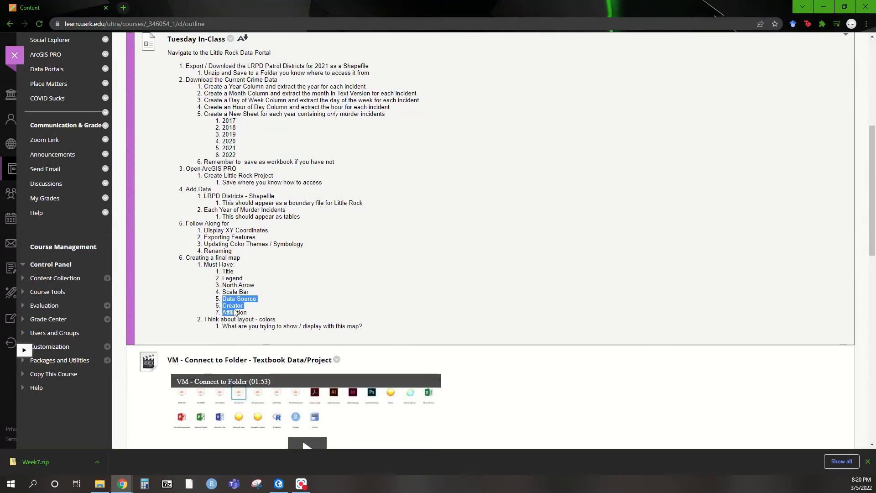
pyautogui.click(235, 313)
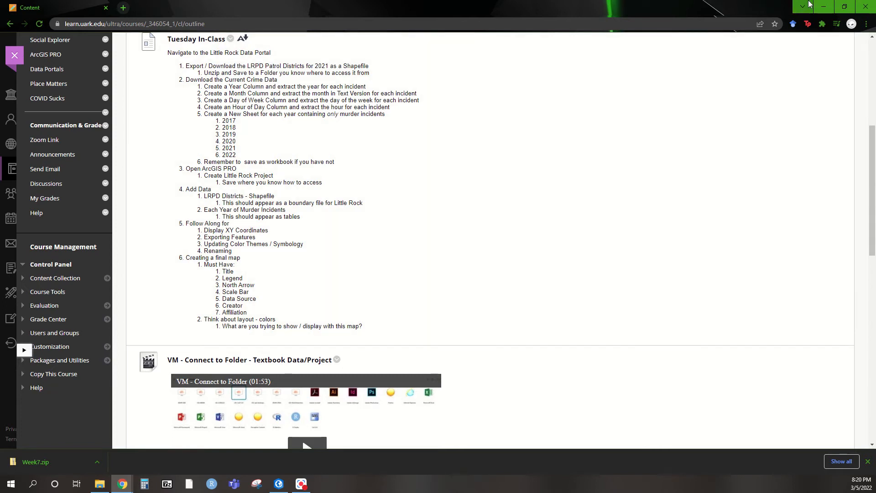
pyautogui.click(824, 6)
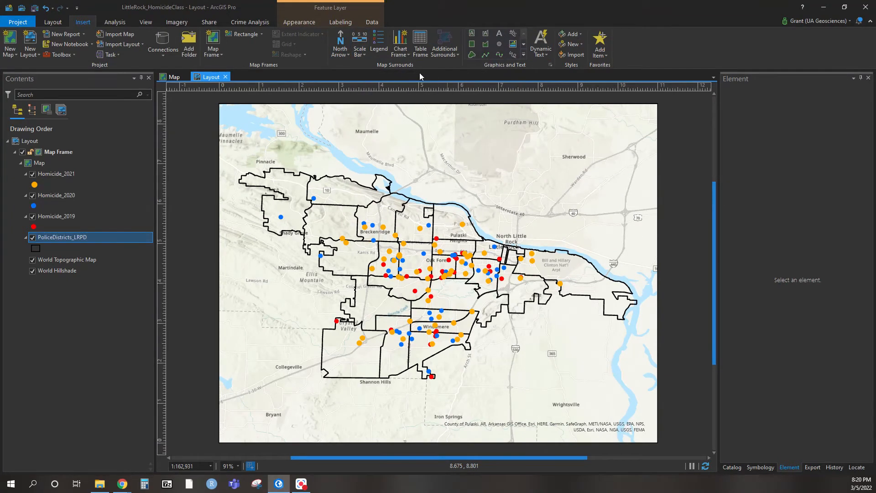
# Insert a north arrow and place it below the southwest corner of the police districts, between Bryant and Shannon Hills
pyautogui.click(348, 55)
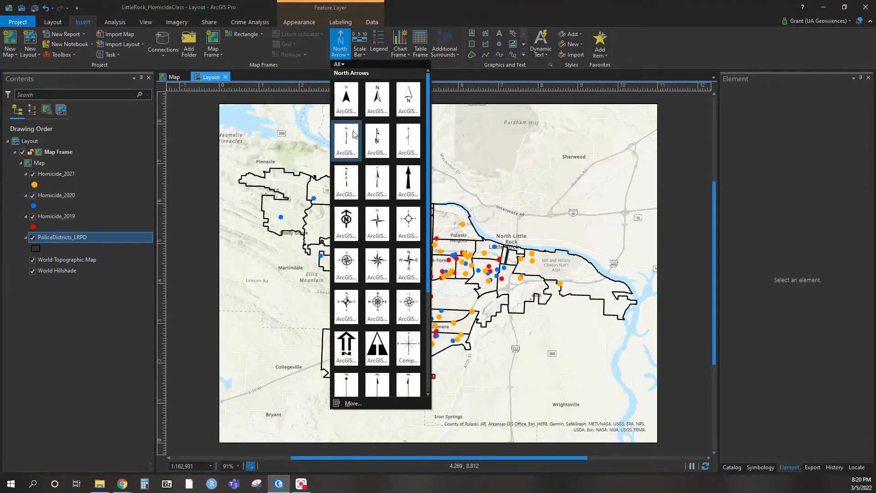
pyautogui.click(370, 152)
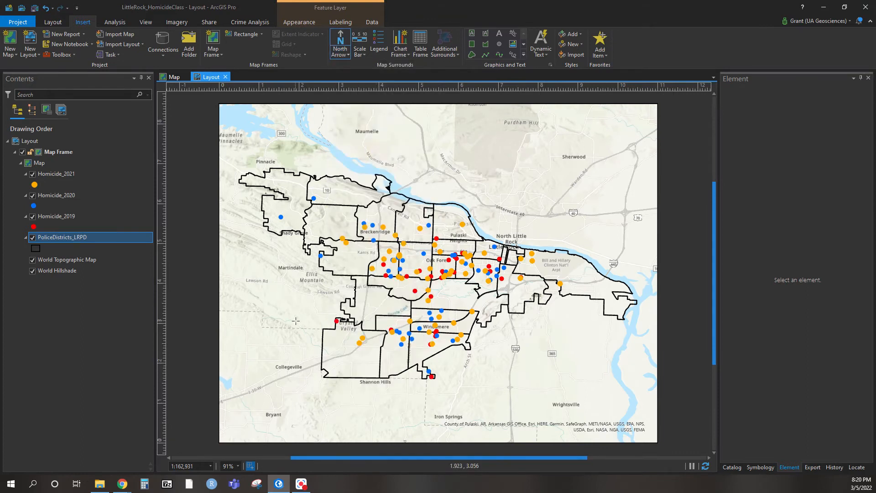
pyautogui.moveTo(249, 327); pyautogui.dragTo(260, 359)
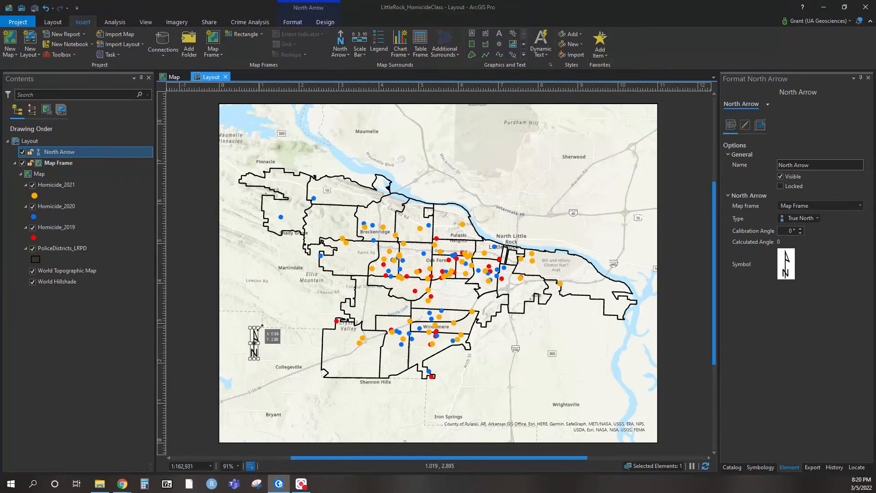
pyautogui.moveTo(260, 326); pyautogui.dragTo(293, 191)
pyautogui.moveTo(270, 266); pyautogui.dragTo(255, 314)
pyautogui.moveTo(279, 240); pyautogui.dragTo(309, 393)
pyautogui.click(360, 406)
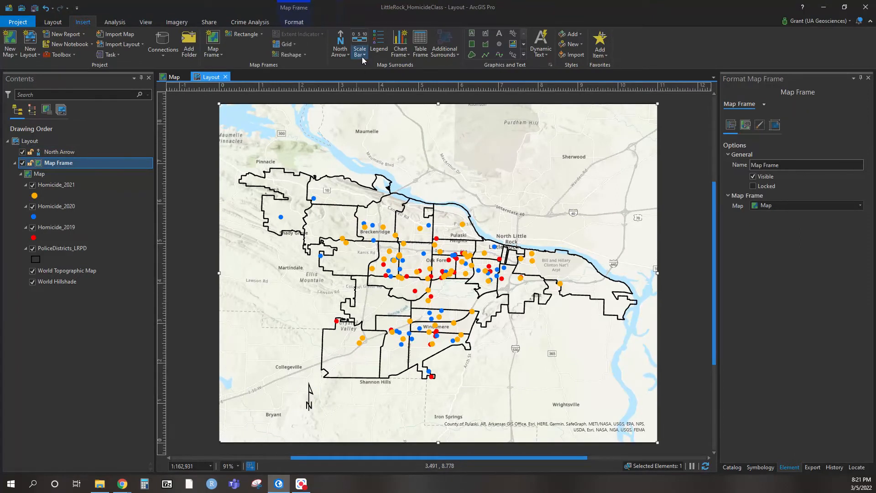
# Insert a Scale Line 3 scale bar in miles beside the north arrow and widen it to span 6 miles
pyautogui.click(361, 54)
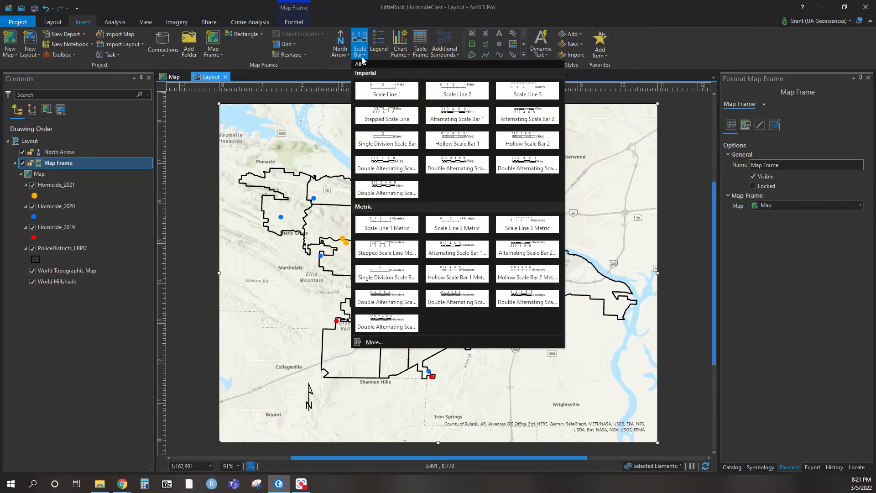
pyautogui.click(512, 99)
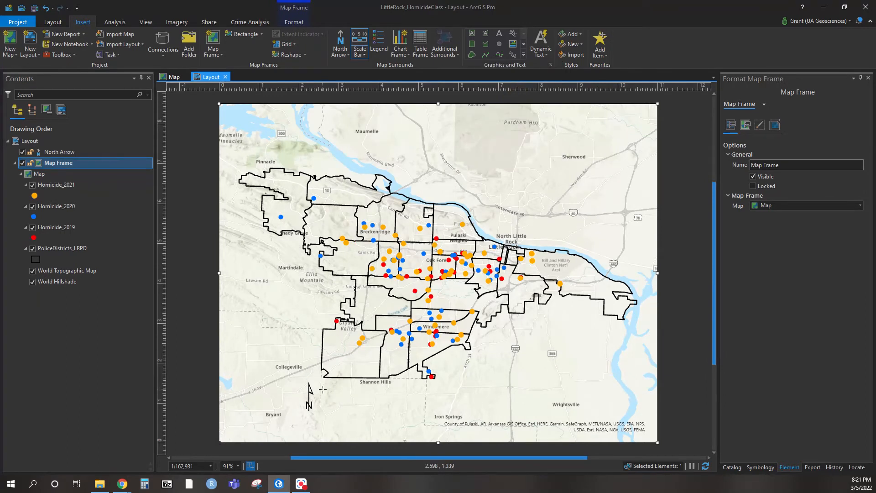
pyautogui.moveTo(318, 389); pyautogui.dragTo(418, 401)
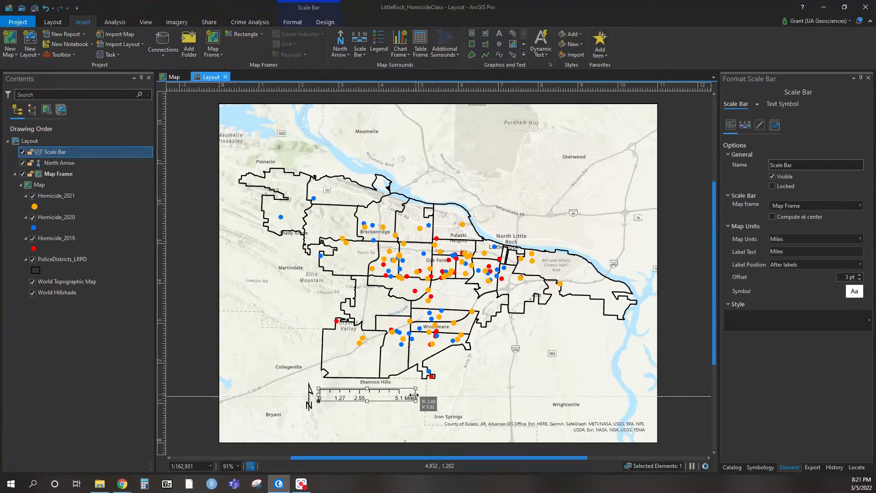
pyautogui.moveTo(414, 394); pyautogui.dragTo(432, 396)
pyautogui.click(434, 396)
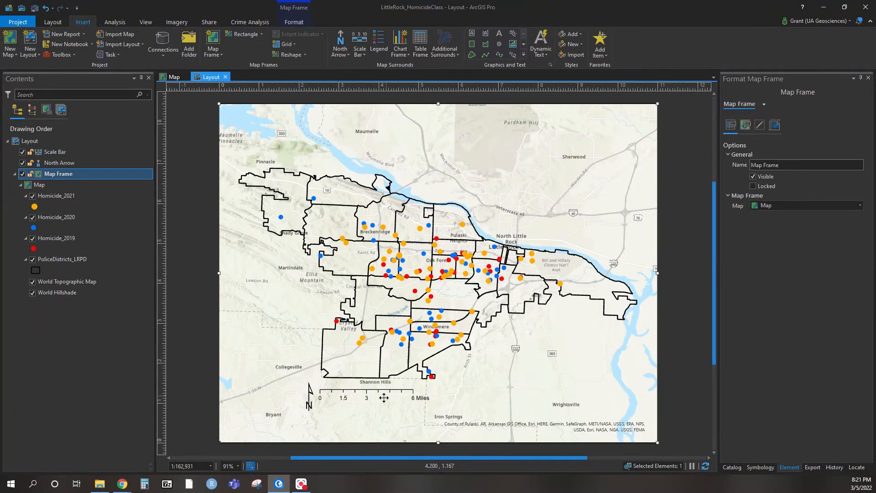
pyautogui.moveTo(373, 400); pyautogui.dragTo(372, 405)
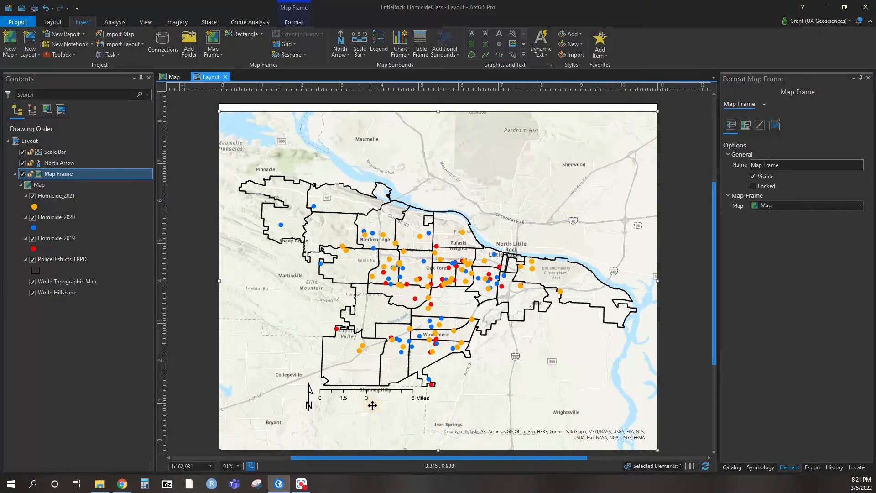
pyautogui.hotkey('ctrl', 'z')
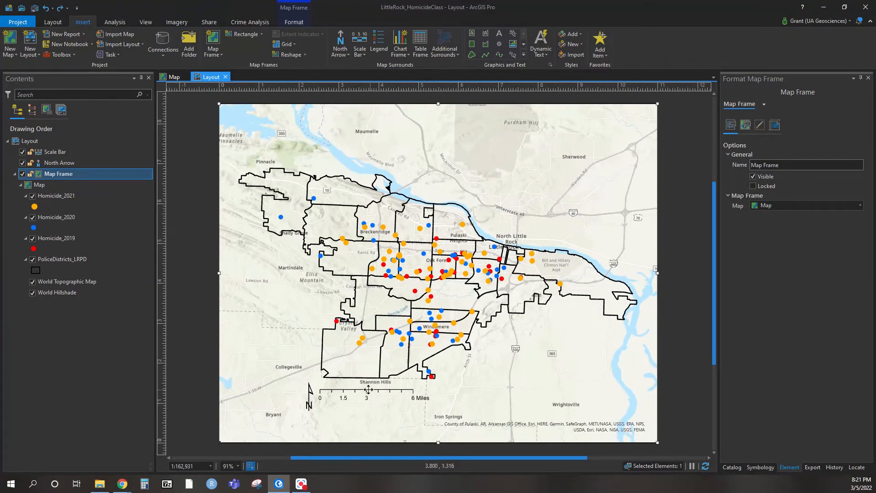
pyautogui.click(357, 391)
pyautogui.moveTo(357, 391); pyautogui.dragTo(357, 394)
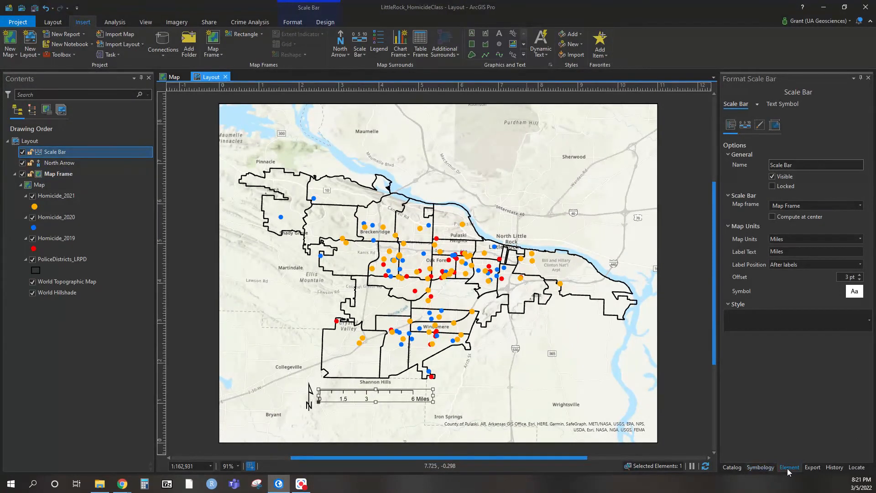
# Set the scale bar's text font to Times New Roman and resize the bar to span 6 miles
pyautogui.click(867, 78)
pyautogui.click(868, 78)
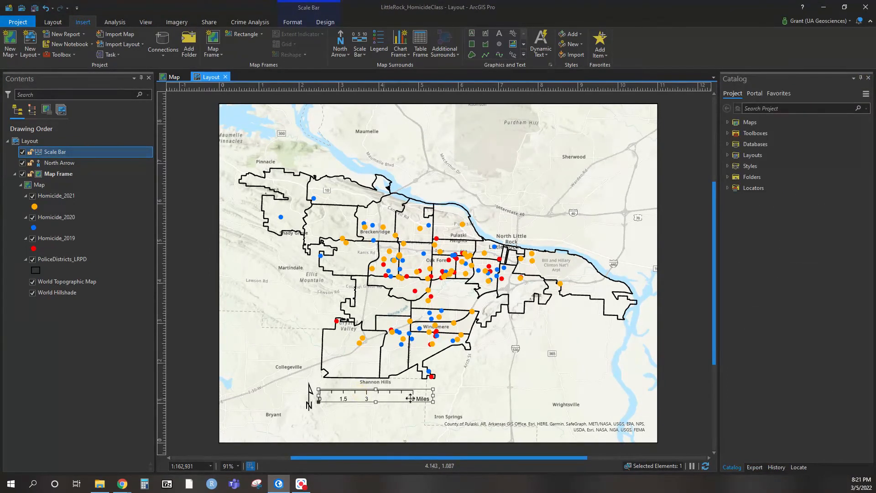
pyautogui.rightClick(393, 400)
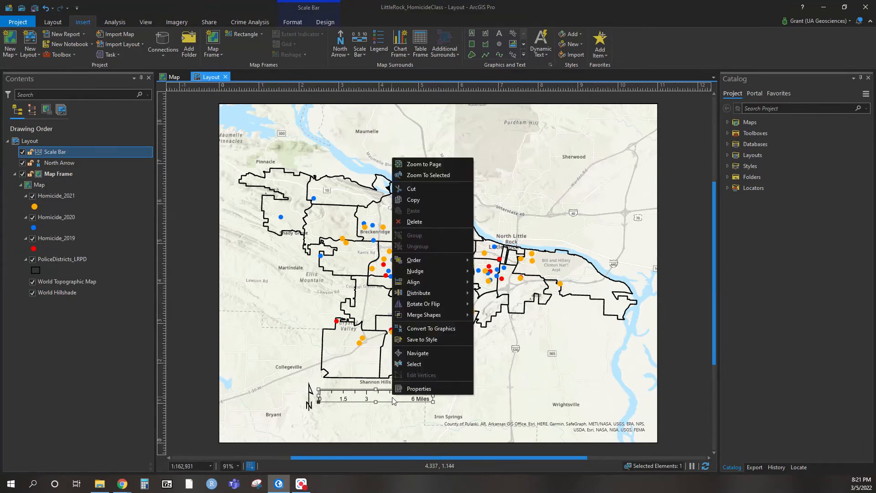
pyautogui.click(413, 389)
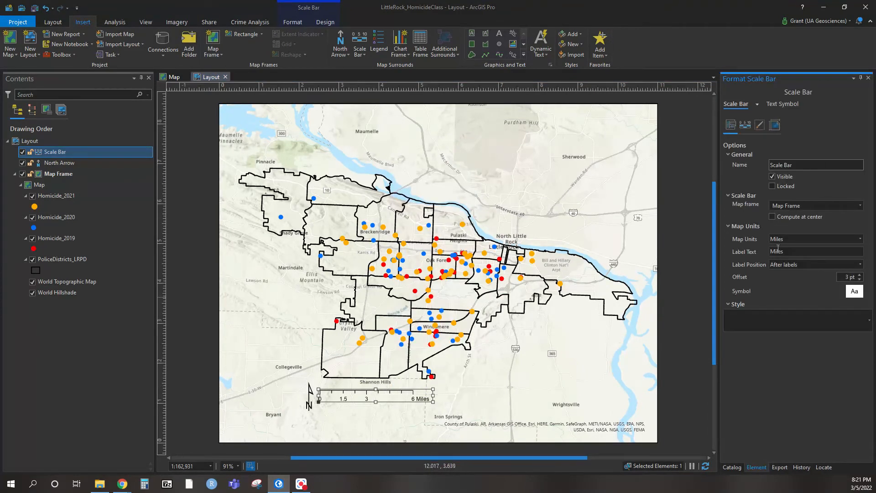
pyautogui.click(779, 105)
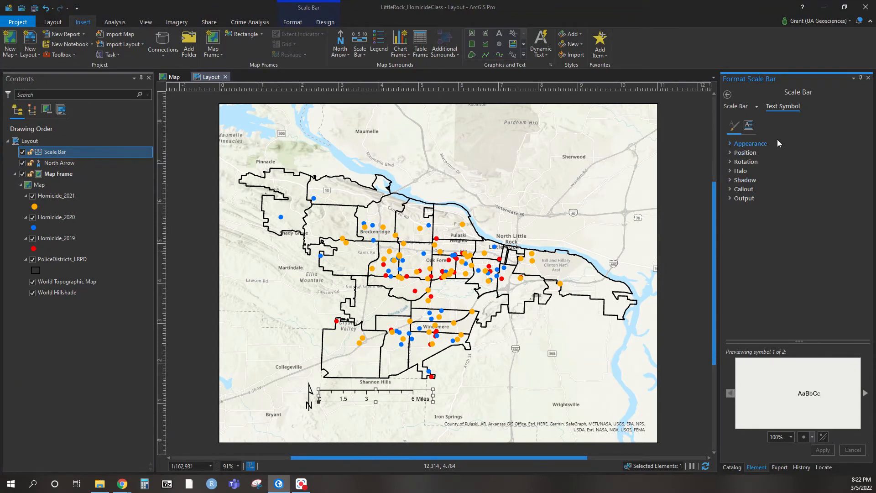
pyautogui.click(730, 144)
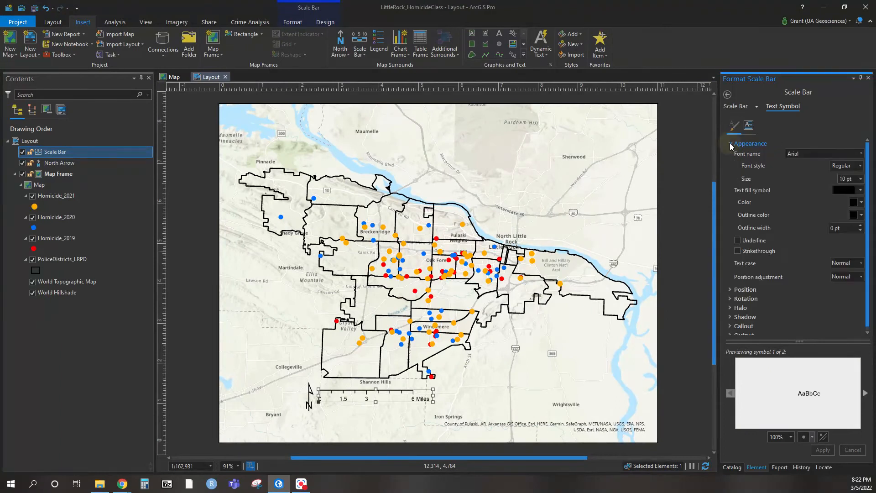
pyautogui.click(860, 154)
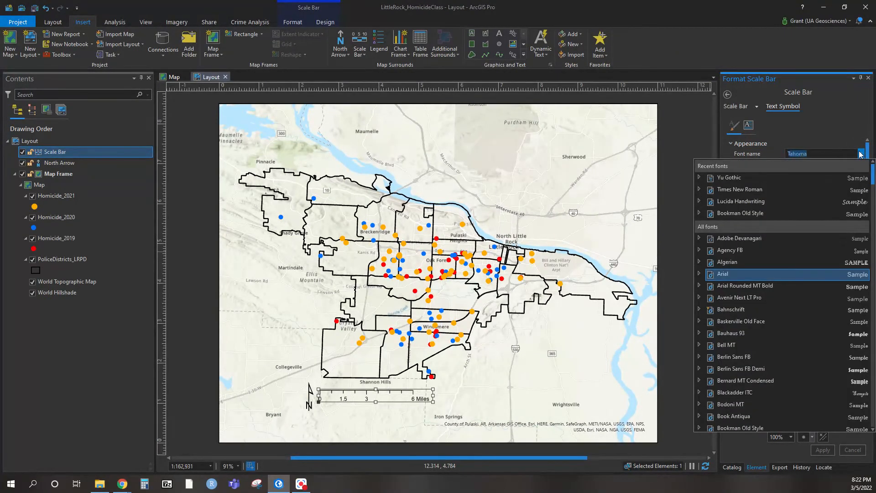
pyautogui.write('Times New R')
pyautogui.press('Return')
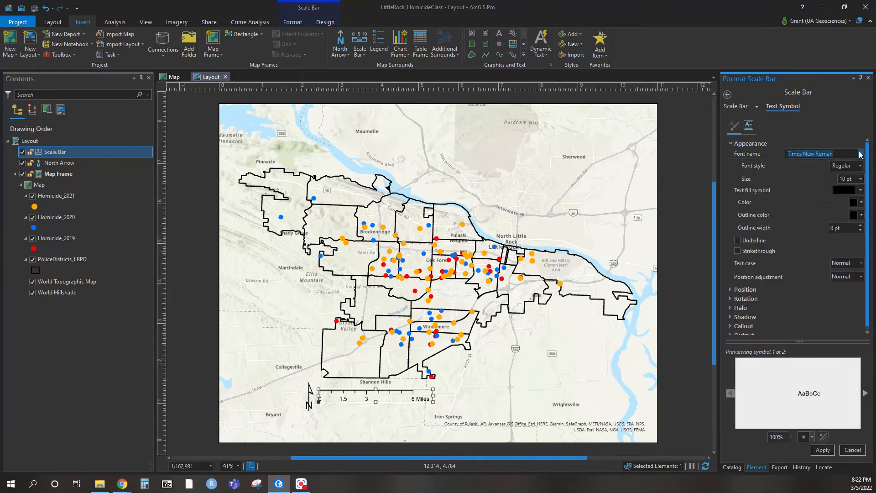
pyautogui.click(823, 449)
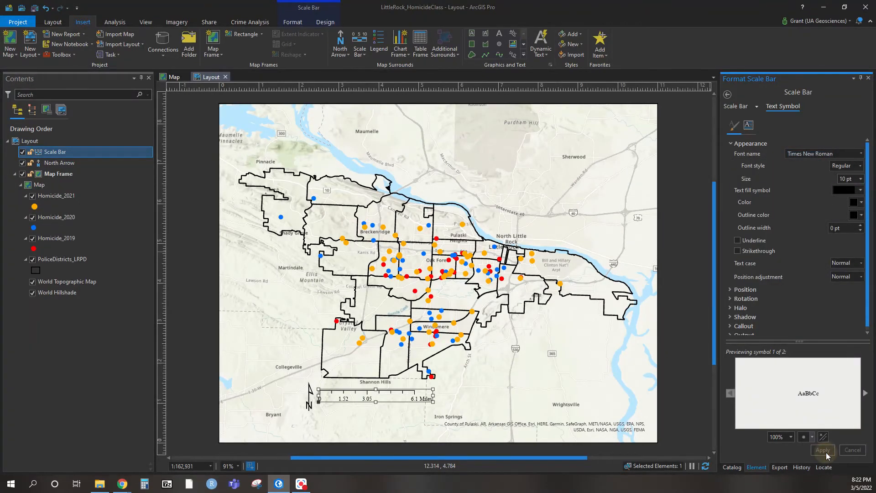
pyautogui.moveTo(434, 397); pyautogui.dragTo(430, 397)
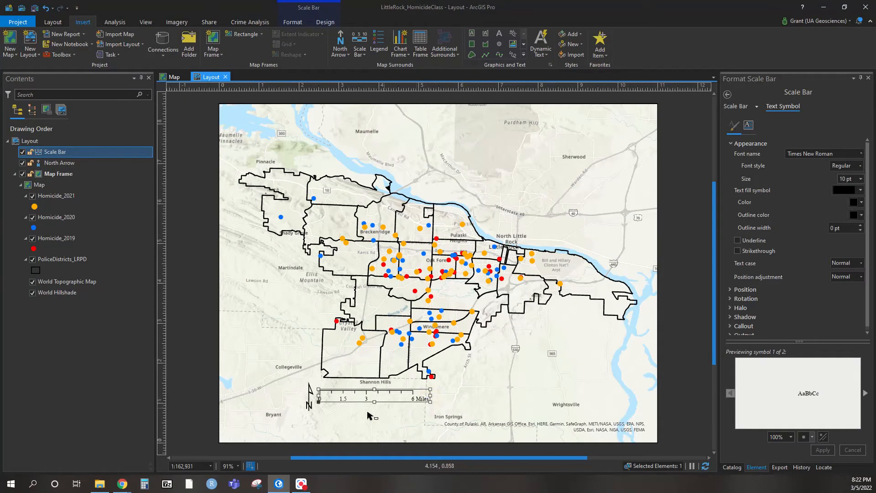
pyautogui.click(191, 378)
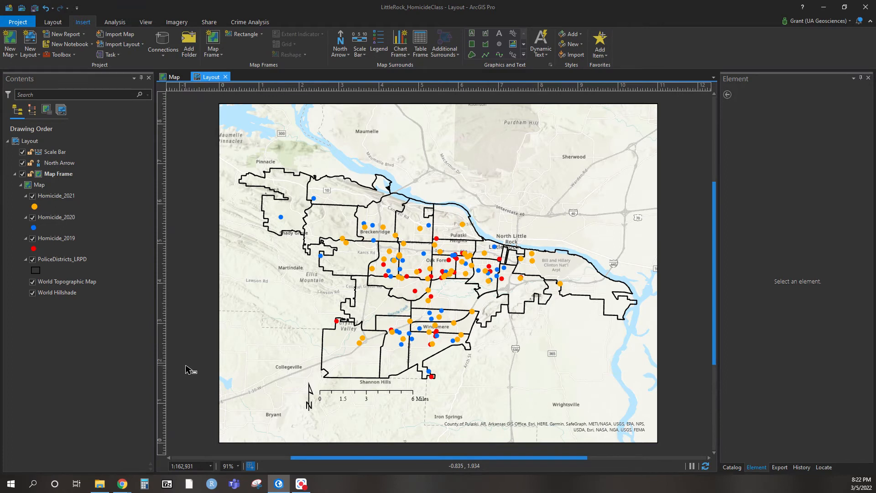
# Add a text box about 11 by 1.3 in across the page's upper edge reading "Homicide in Little Rock, Arkansas from 2019 through 2021"
pyautogui.click(470, 36)
pyautogui.moveTo(219, 105); pyautogui.dragTo(657, 159)
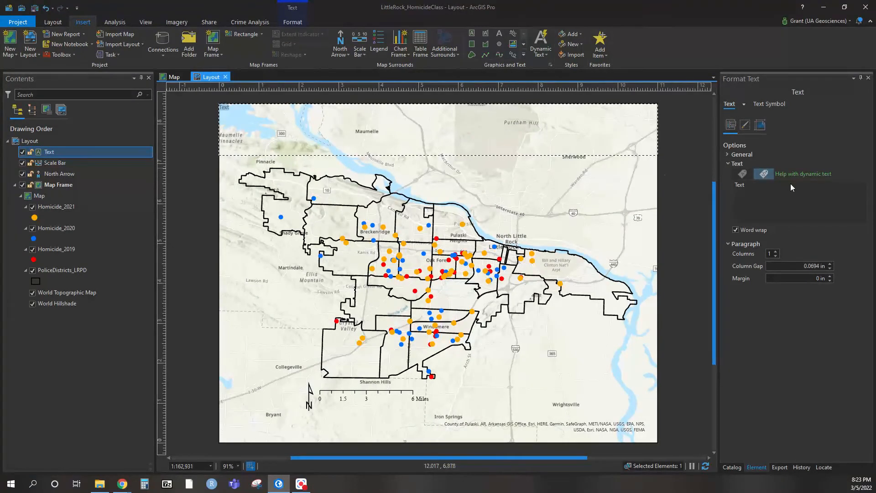
pyautogui.click(758, 191)
pyautogui.click(739, 187)
pyautogui.hotkey('ctrl', 'a')
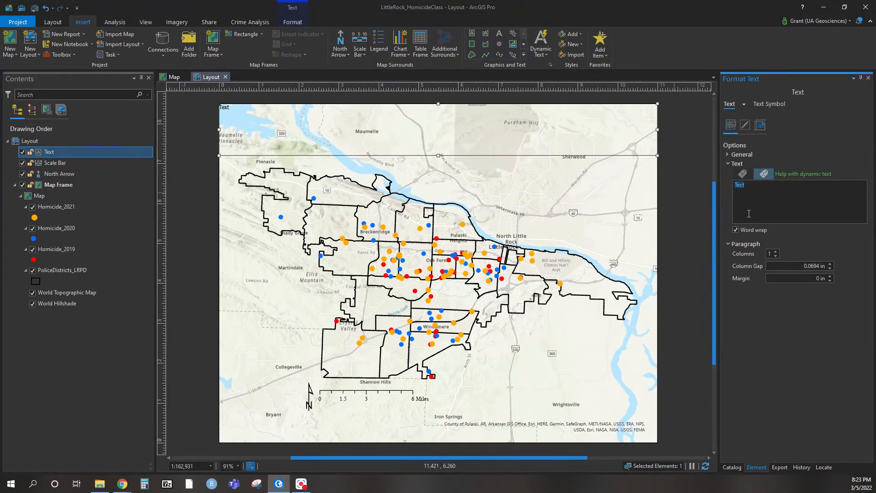
pyautogui.write('Homicide in Little Rock, Arkansas from 2019 through 2021')
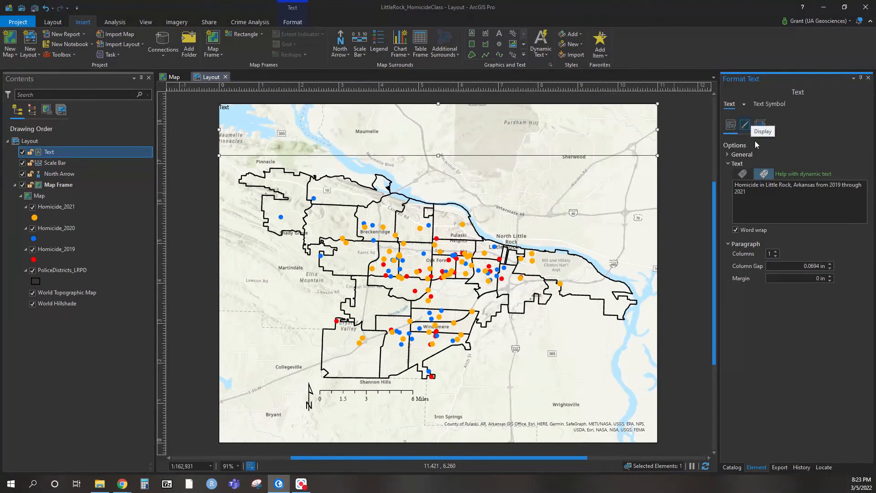
# Give the title text box a gray background and a black border
pyautogui.click(745, 125)
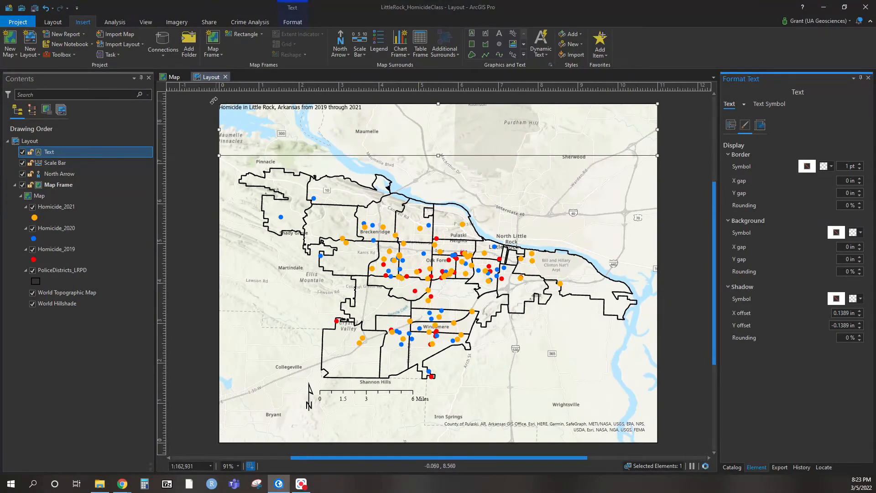
pyautogui.click(855, 233)
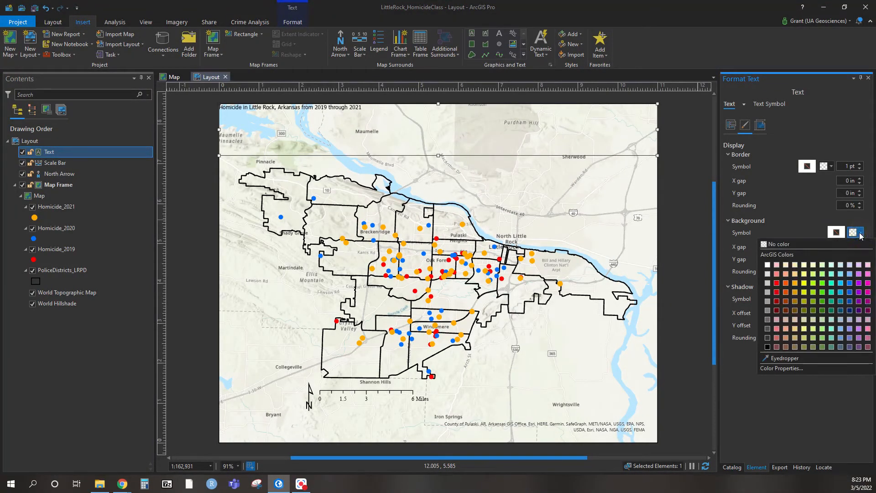
pyautogui.click(768, 284)
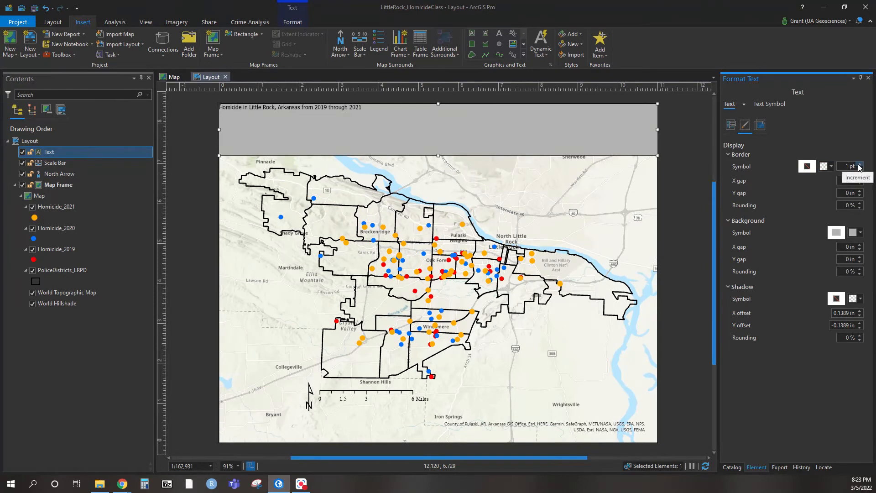
pyautogui.click(826, 166)
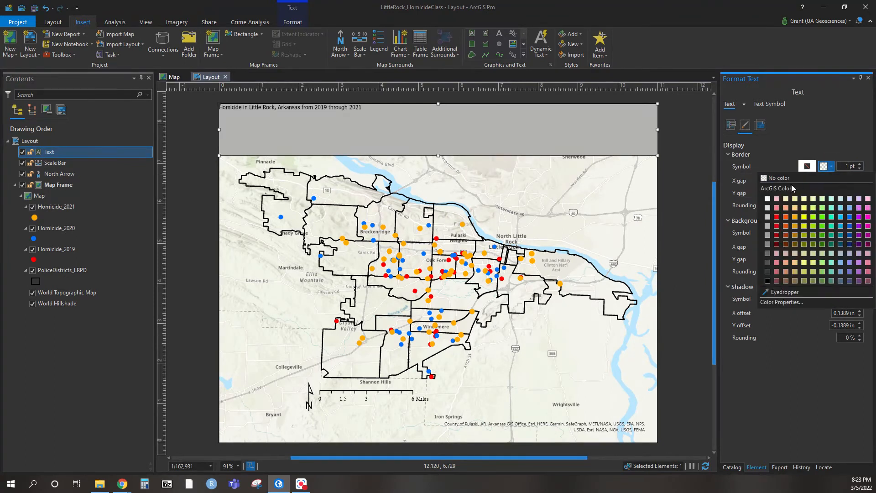
pyautogui.click(768, 280)
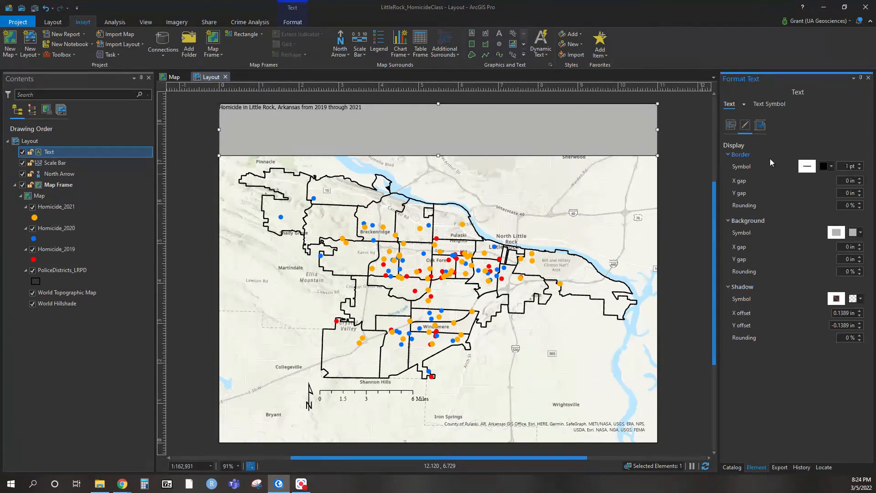
# Set the title text's font size to 28 pt and apply it
pyautogui.click(762, 129)
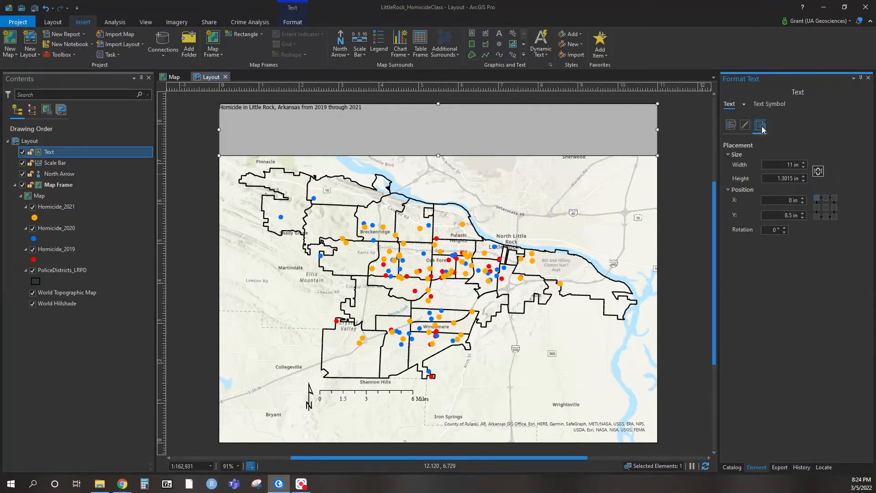
pyautogui.click(744, 126)
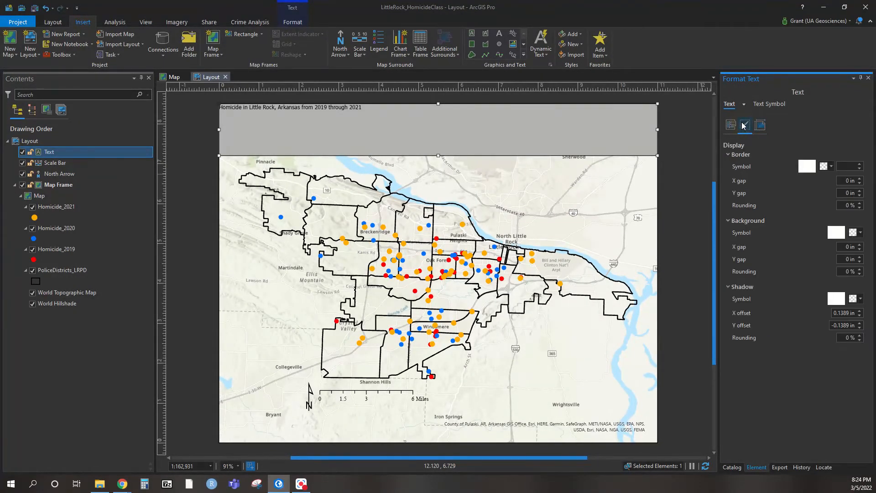
pyautogui.click(769, 104)
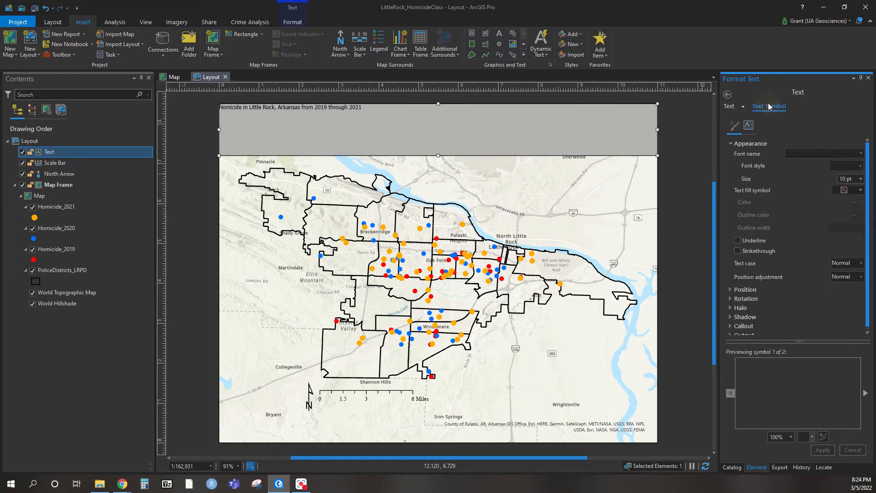
pyautogui.click(861, 179)
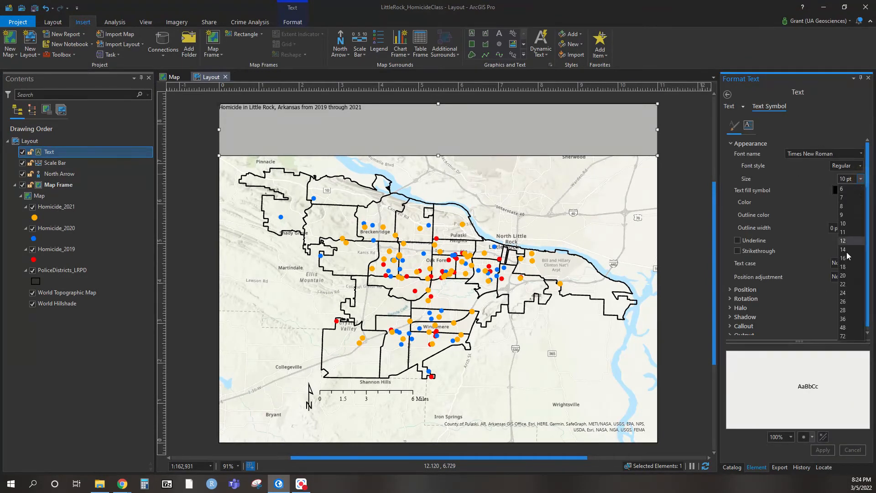
pyautogui.click(843, 310)
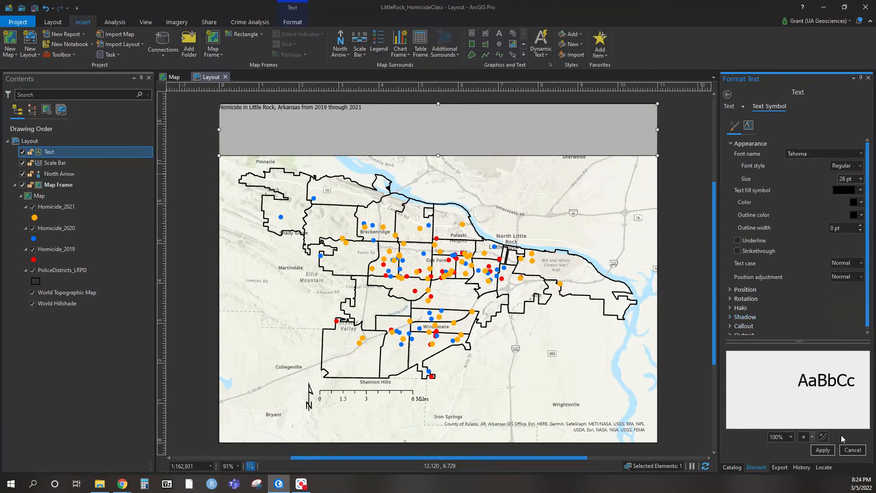
pyautogui.click(823, 450)
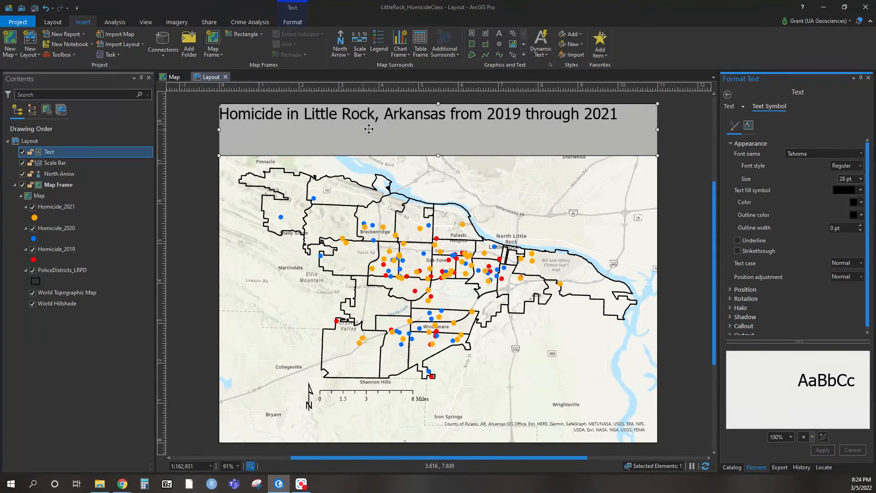
# Center the title text horizontally within its text box and apply the alignment
pyautogui.click(730, 289)
pyautogui.scroll(-1, 761, 291)
pyautogui.click(841, 256)
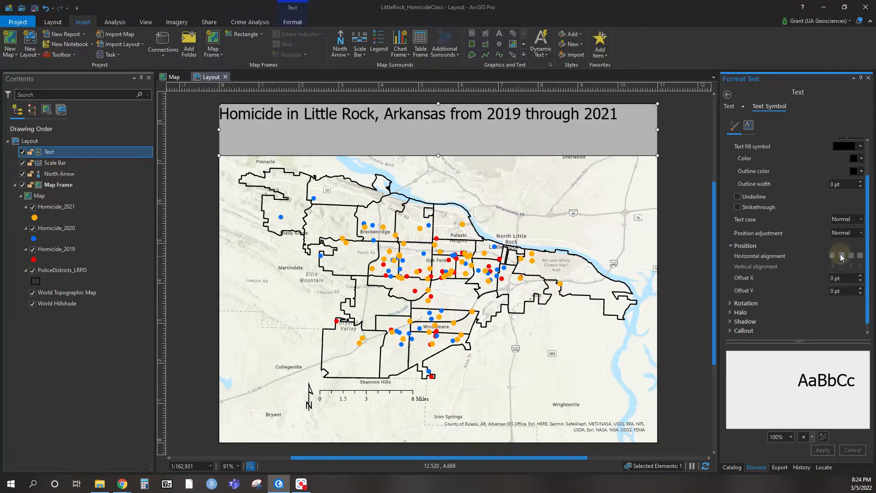
pyautogui.click(823, 450)
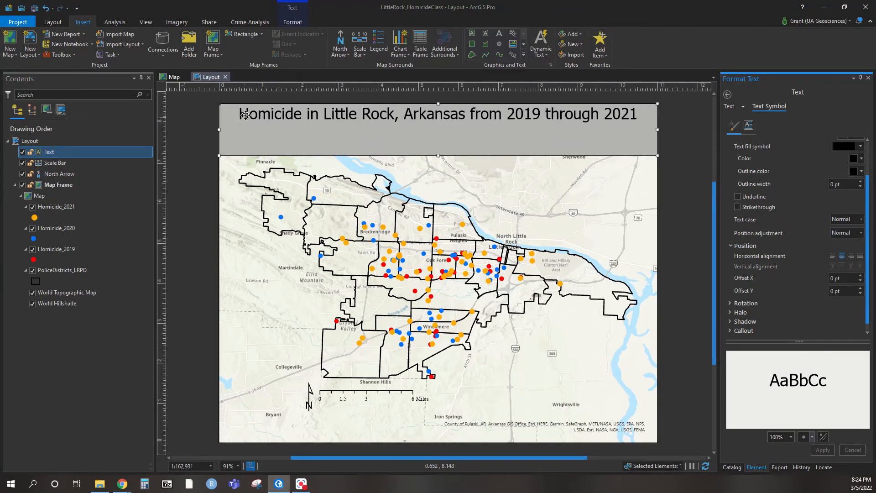
pyautogui.scroll(-1, 788, 290)
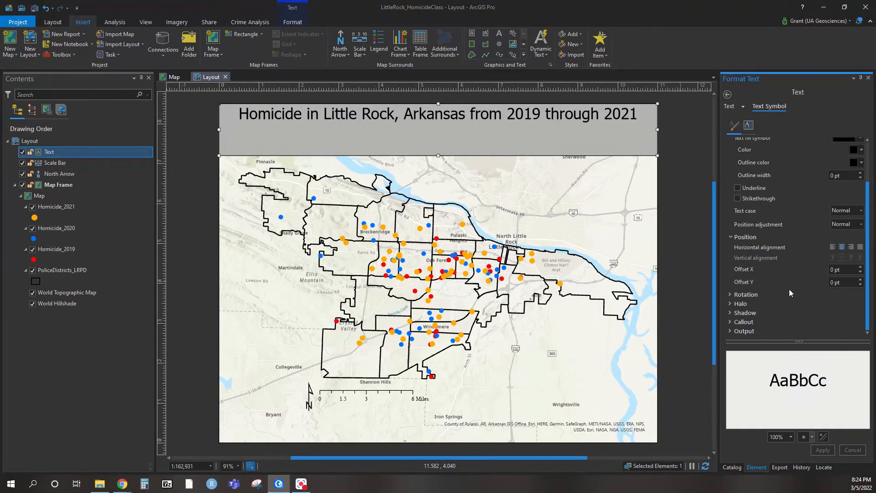
pyautogui.scroll(2, 789, 289)
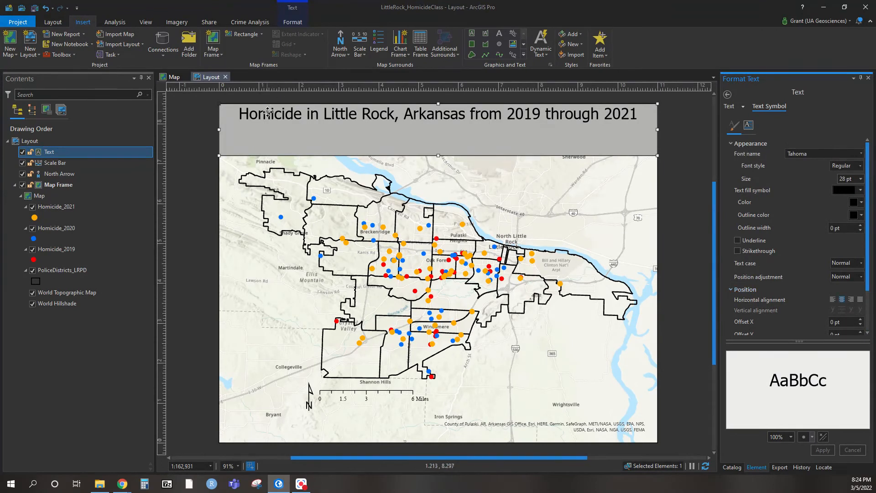
# Reduce the title text box's height to about 0.6 in so that it fits the single line of text
pyautogui.moveTo(438, 155); pyautogui.dragTo(437, 134)
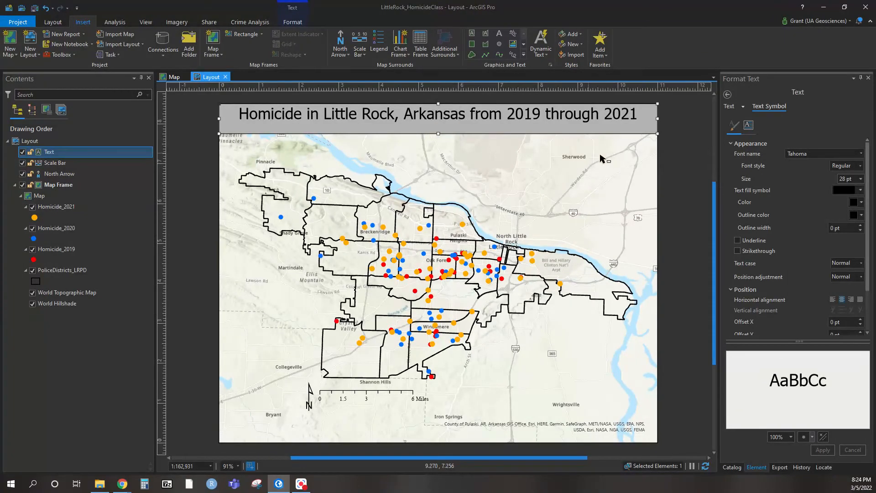
pyautogui.moveTo(438, 133); pyautogui.dragTo(441, 128)
pyautogui.click(681, 169)
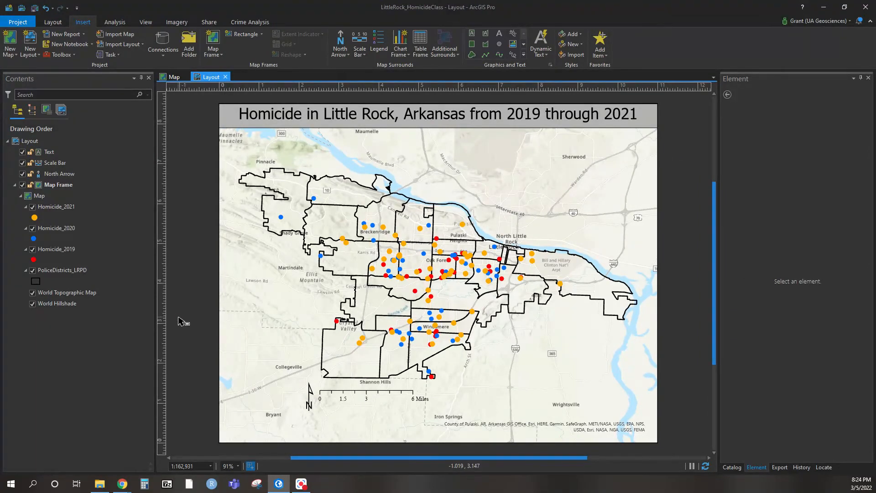
# Add a legend about 3.4 by 2.5 in over the empty southeast area of the map, below the police districts
pyautogui.click(376, 42)
pyautogui.moveTo(502, 318); pyautogui.dragTo(638, 419)
pyautogui.moveTo(543, 323); pyautogui.dragTo(562, 327)
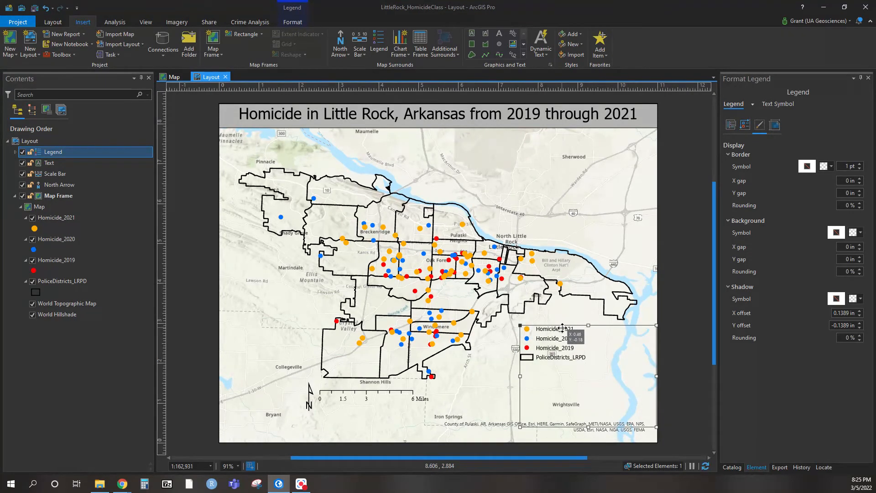
pyautogui.moveTo(562, 327); pyautogui.dragTo(562, 327)
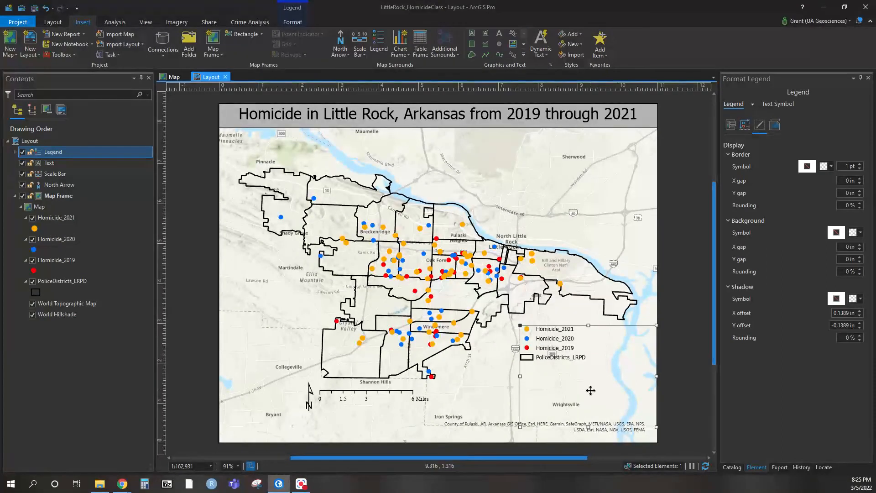
# Show the legend's title, keeping the text "Legend"
pyautogui.click(731, 126)
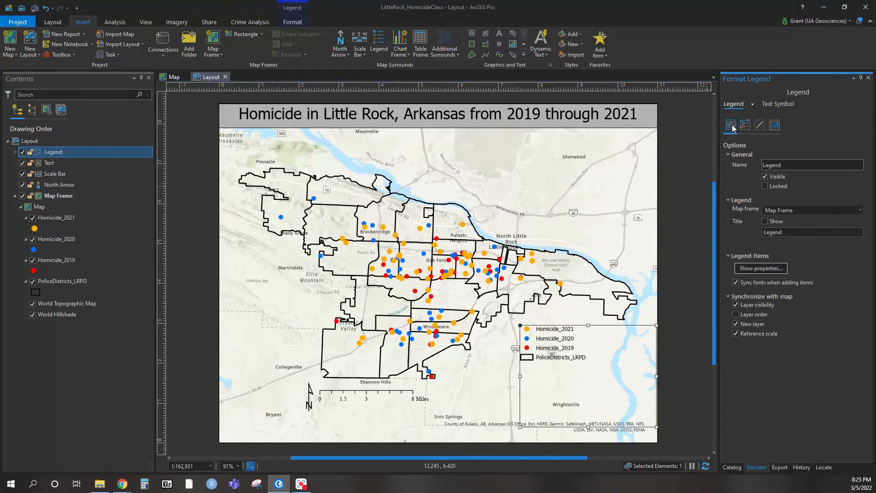
pyautogui.click(868, 78)
pyautogui.rightClick(554, 344)
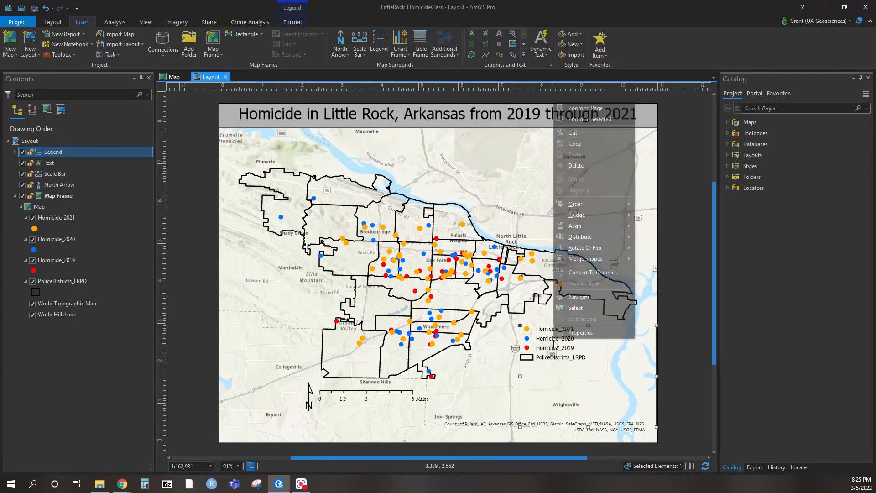
pyautogui.click(582, 333)
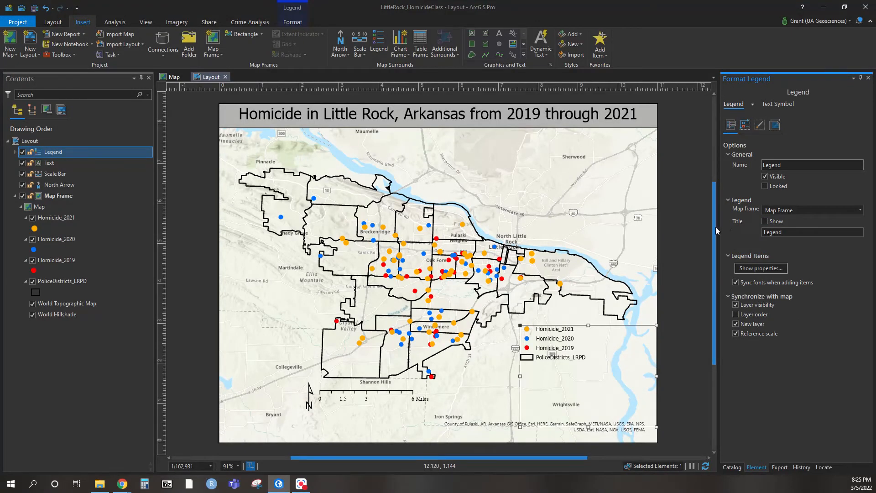
pyautogui.click(765, 222)
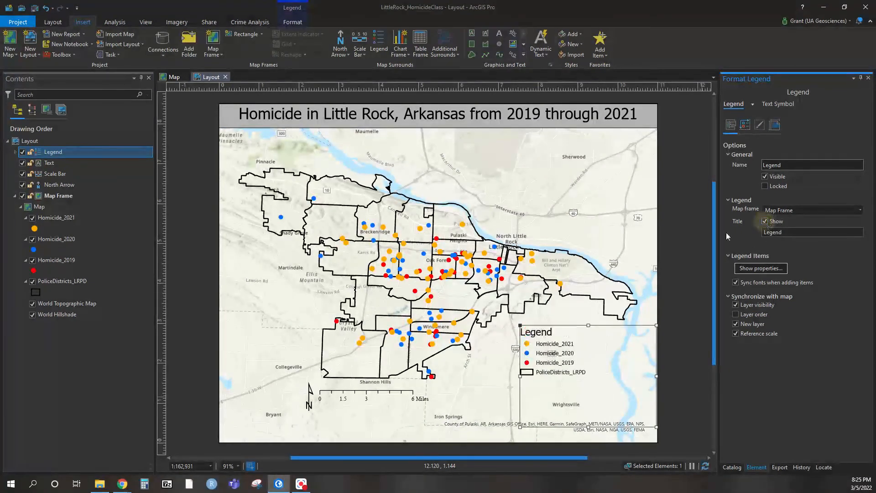
pyautogui.click(549, 340)
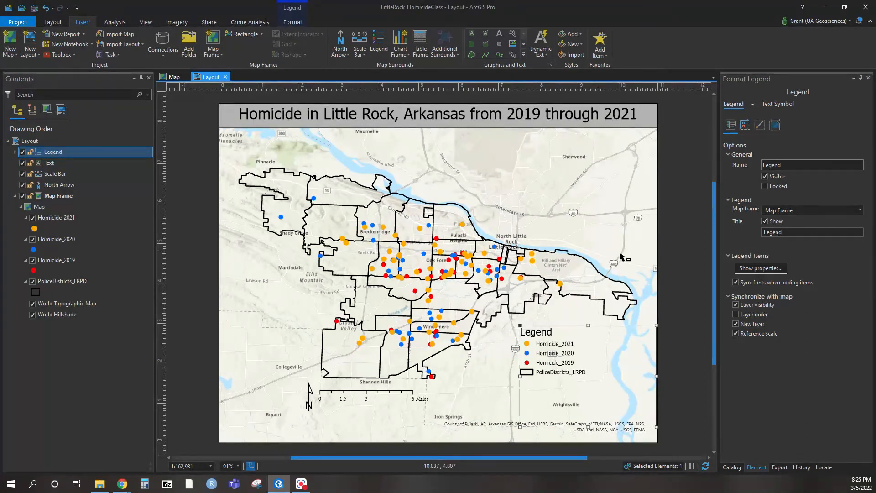
# Give the legend a black border and a gray background, and shift it slightly toward the map's southeast corner
pyautogui.click(746, 125)
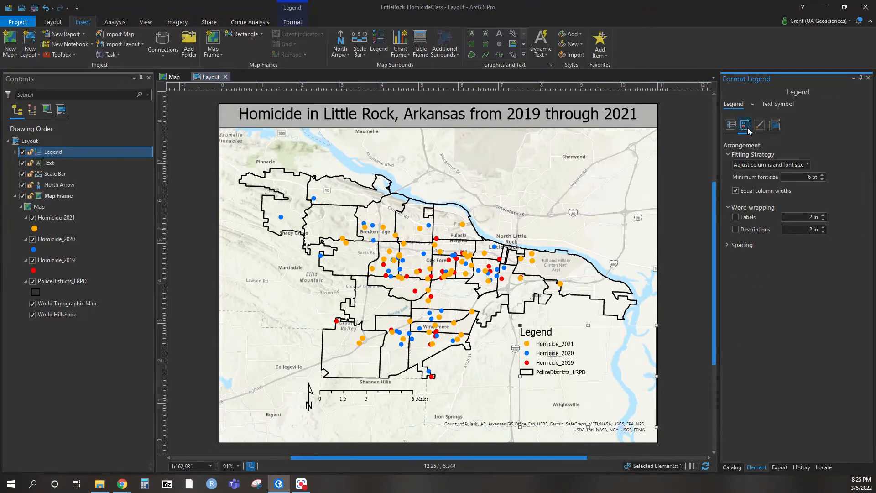
pyautogui.click(758, 128)
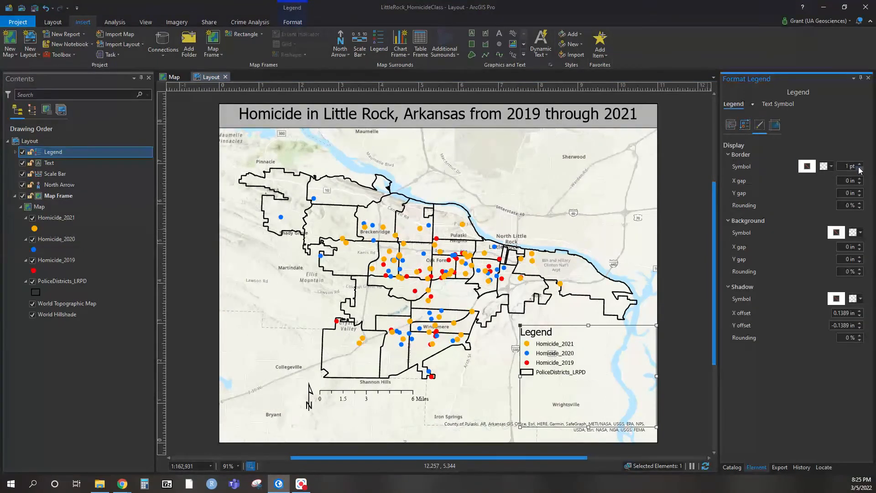
pyautogui.click(832, 167)
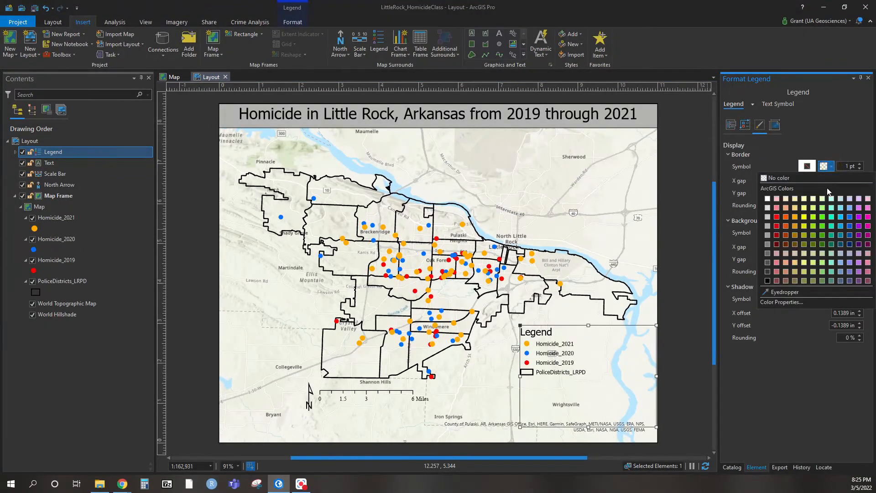
pyautogui.click(768, 282)
pyautogui.click(856, 232)
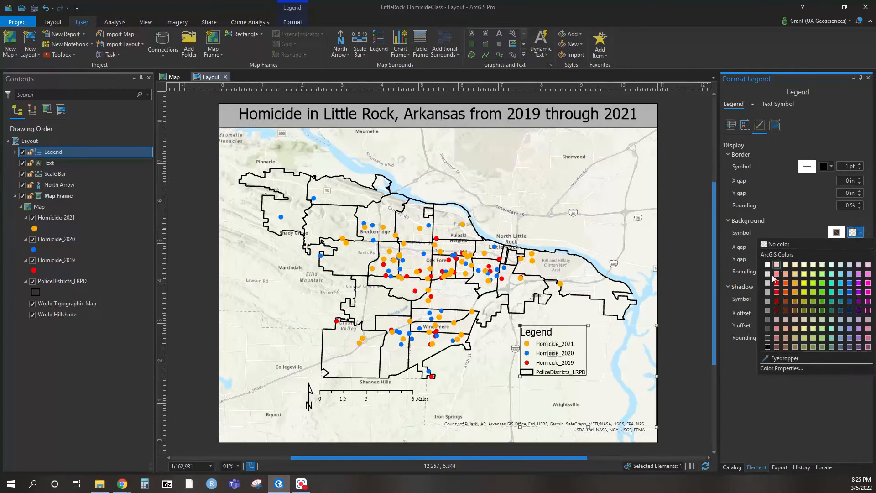
pyautogui.click(767, 291)
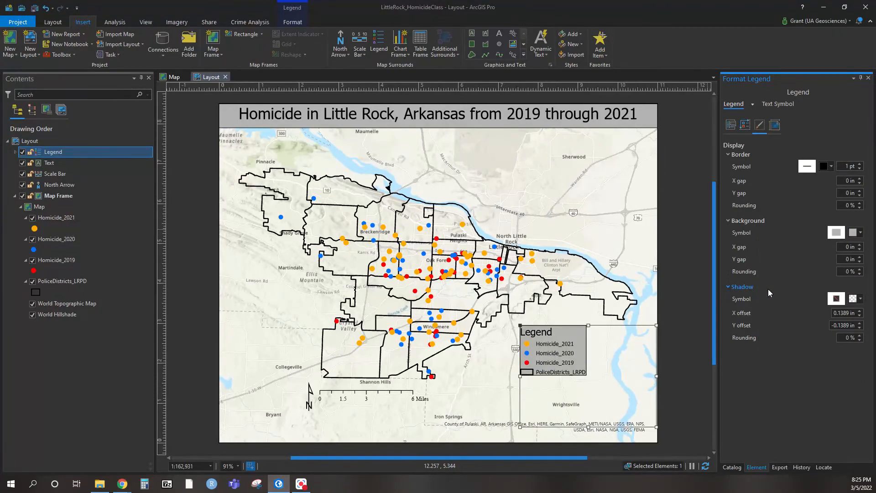
pyautogui.moveTo(573, 337)
pyautogui.mouseDown()
pyautogui.moveTo(610, 136)
pyautogui.moveTo(598, 286)
pyautogui.moveTo(589, 342)
pyautogui.moveTo(577, 343)
pyautogui.mouseUp()
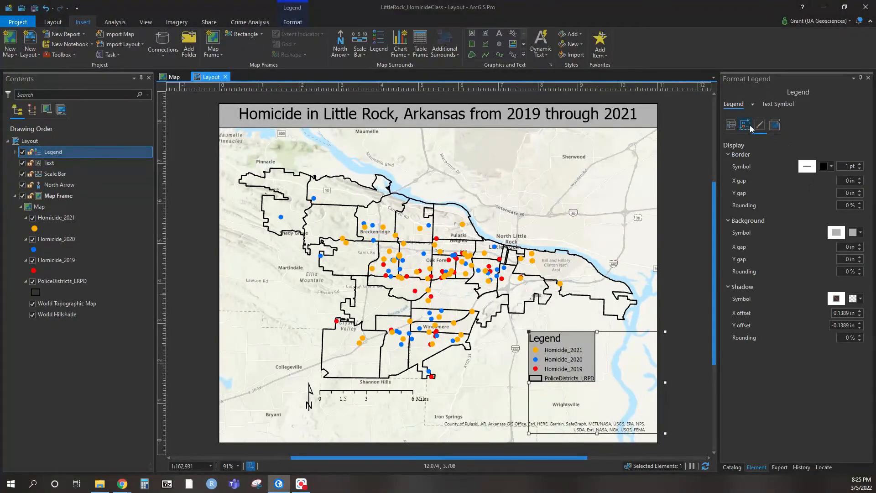
# Set all legend text to Times New Roman at 16 pt and apply the changes
pyautogui.click(775, 105)
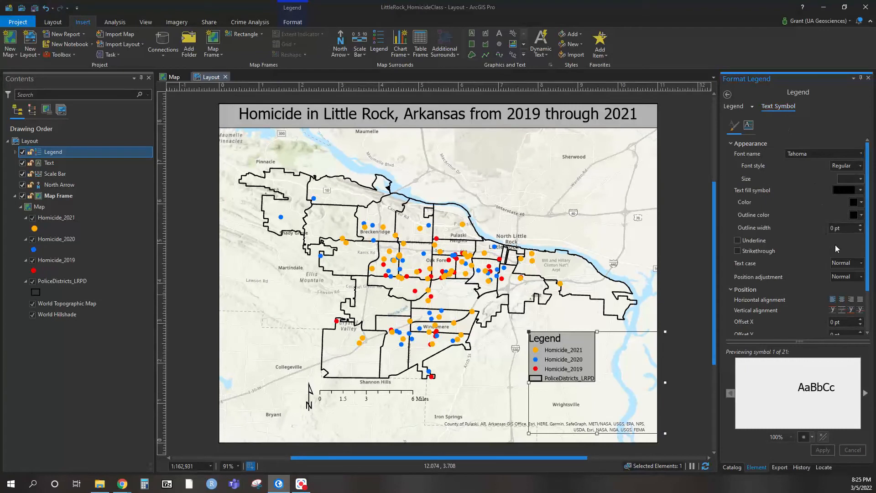
pyautogui.click(860, 155)
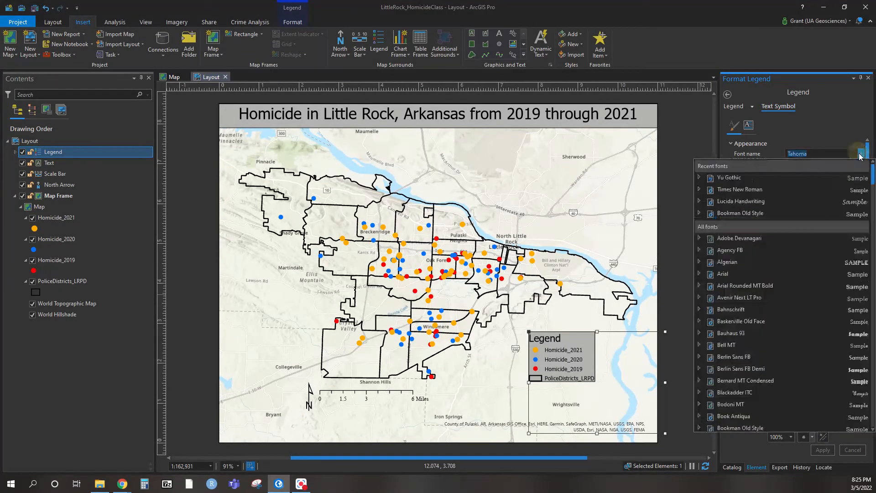
pyautogui.write('Times New R')
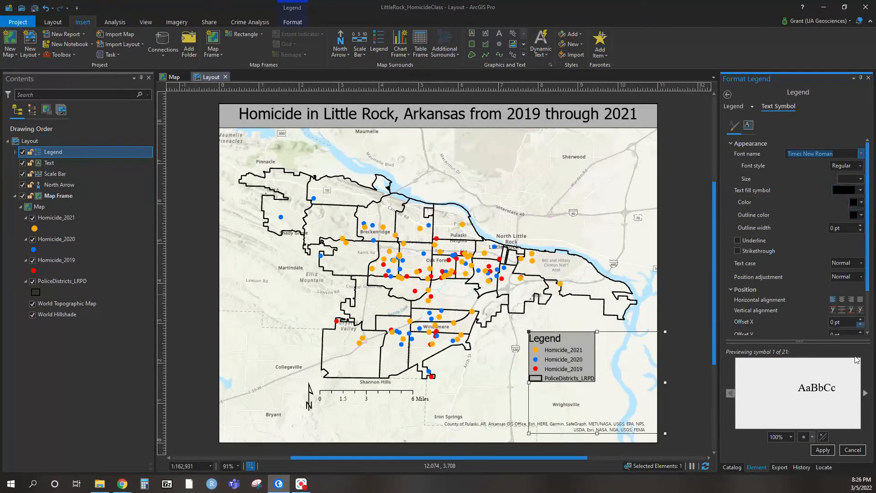
pyautogui.click(823, 450)
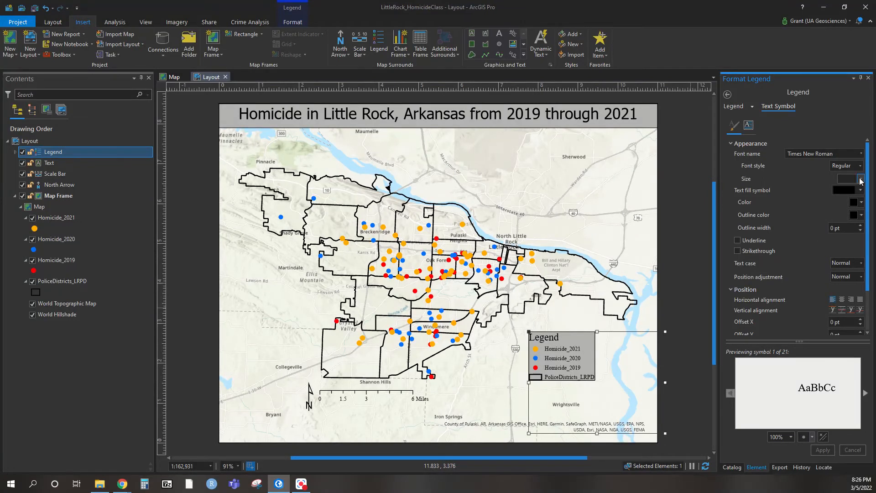
pyautogui.click(861, 179)
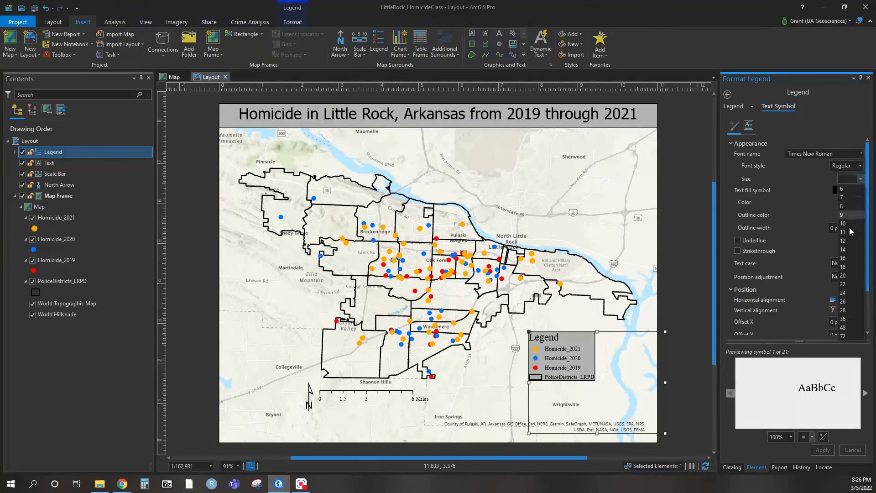
pyautogui.click(846, 260)
pyautogui.click(828, 450)
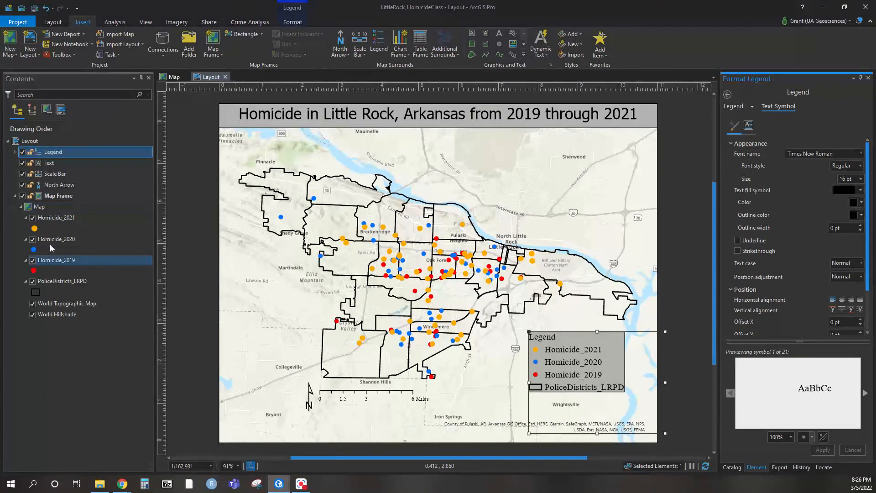
# Rename the Homicide_2021 layer to "Homicide 2021"
pyautogui.click(60, 219)
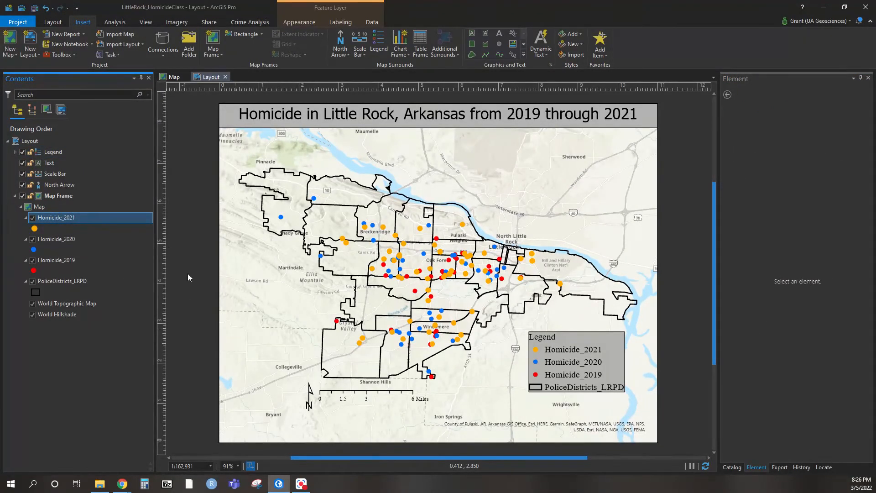
pyautogui.doubleClick(68, 219)
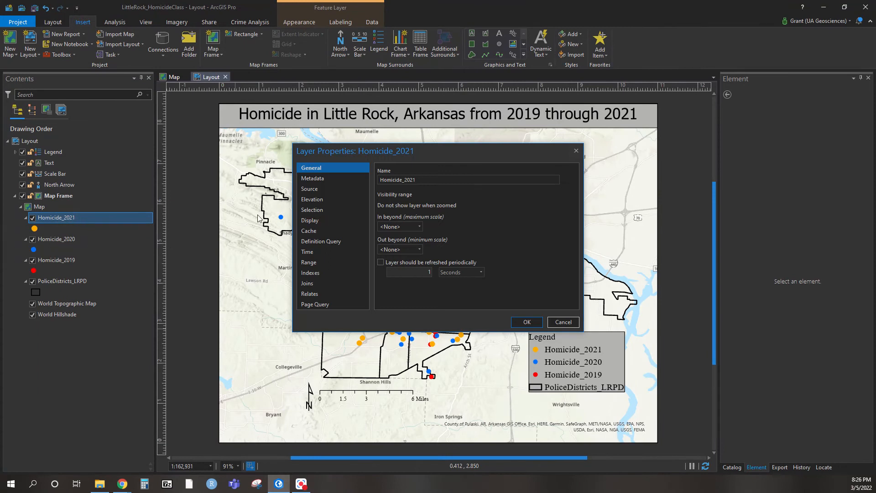
pyautogui.click(406, 179)
pyautogui.press('BackSpace')
pyautogui.click(524, 323)
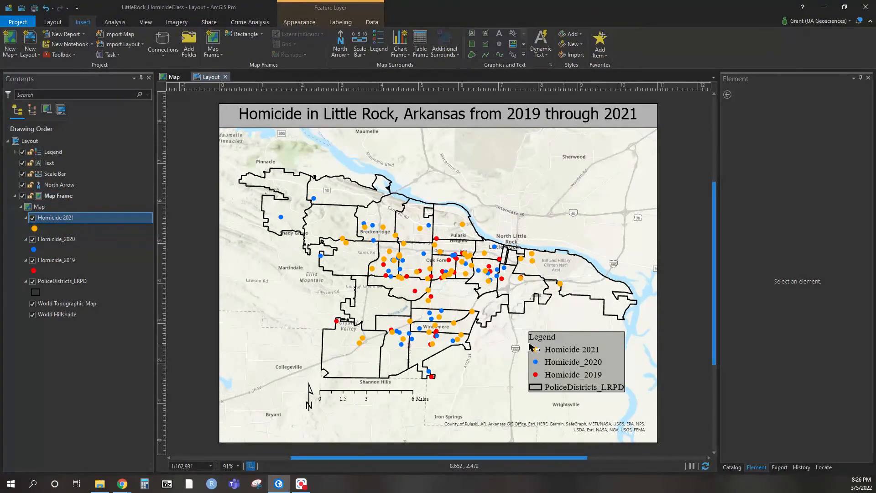
# Rename the Homicide_2020 and Homicide_2019 layers to "Homicide 2020" and "Homicide 2019"
pyautogui.click(58, 240)
pyautogui.doubleClick(58, 237)
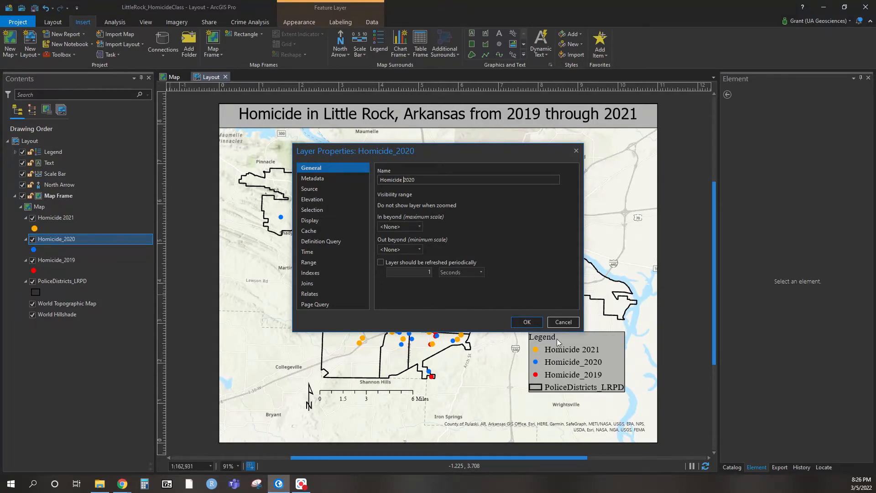
pyautogui.click(526, 322)
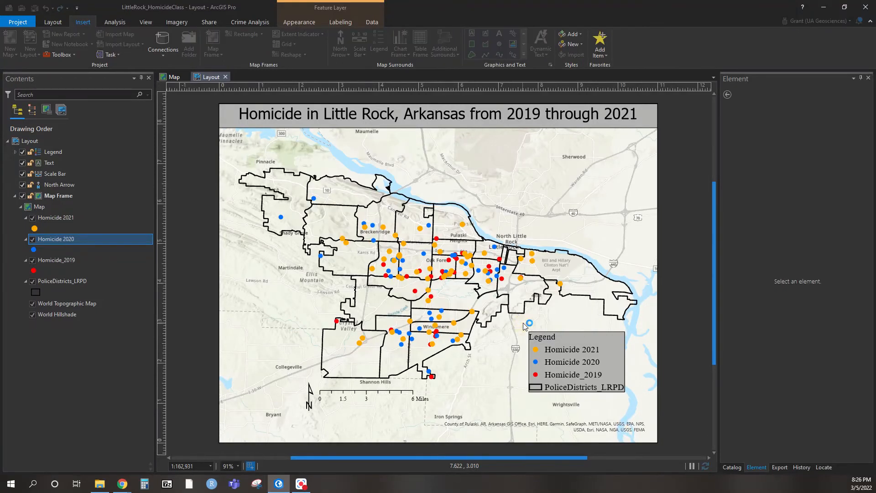
pyautogui.doubleClick(68, 259)
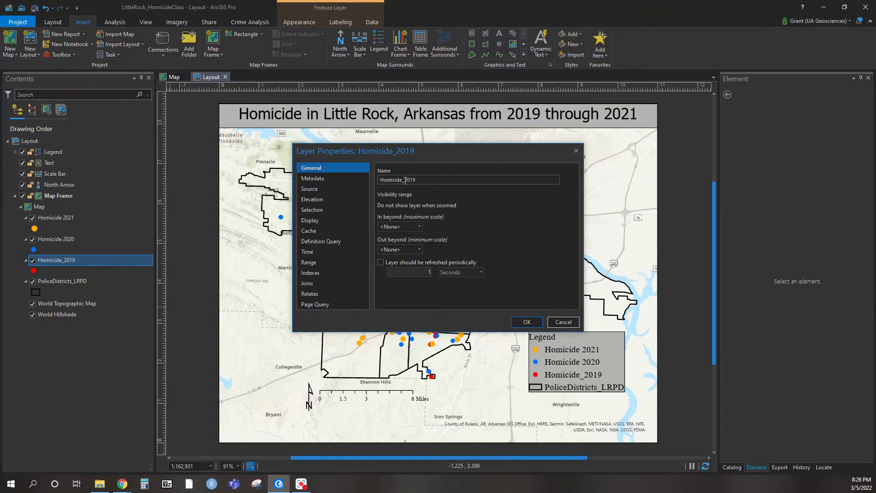
pyautogui.click(527, 323)
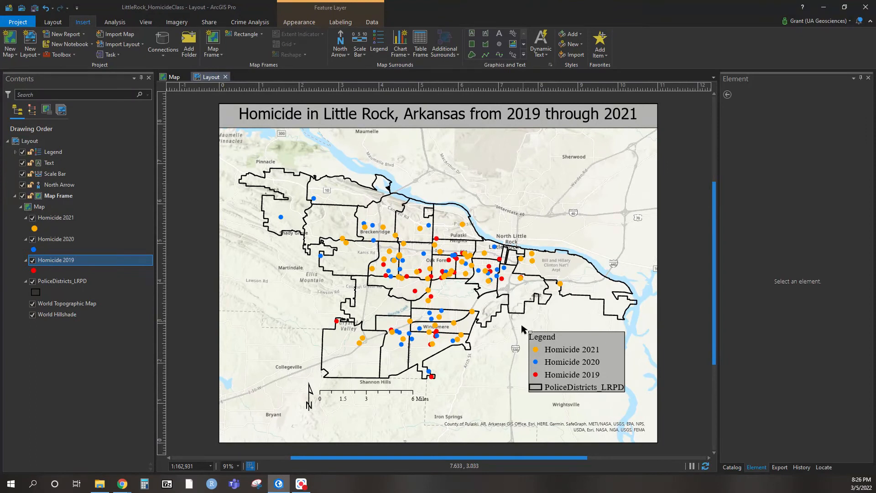
# Rename the PoliceDistricts_LRPD layer to "Police Districts - LRPD" and select the legend
pyautogui.doubleClick(65, 281)
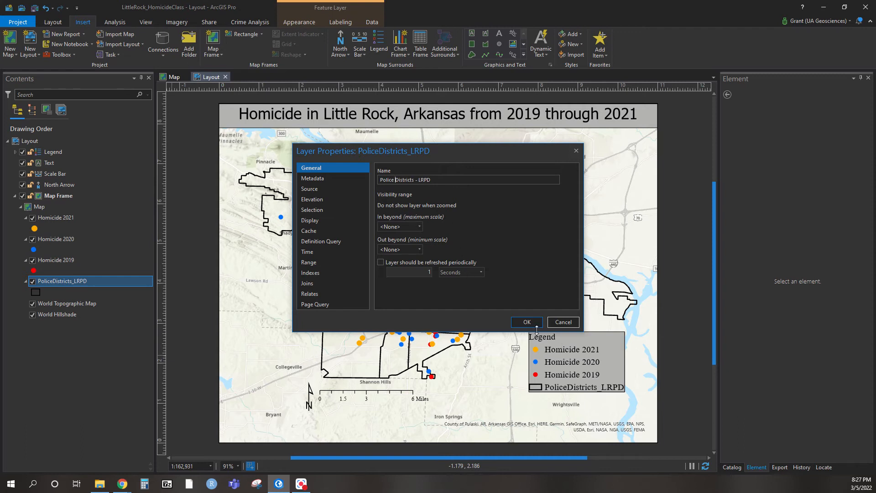
pyautogui.click(521, 322)
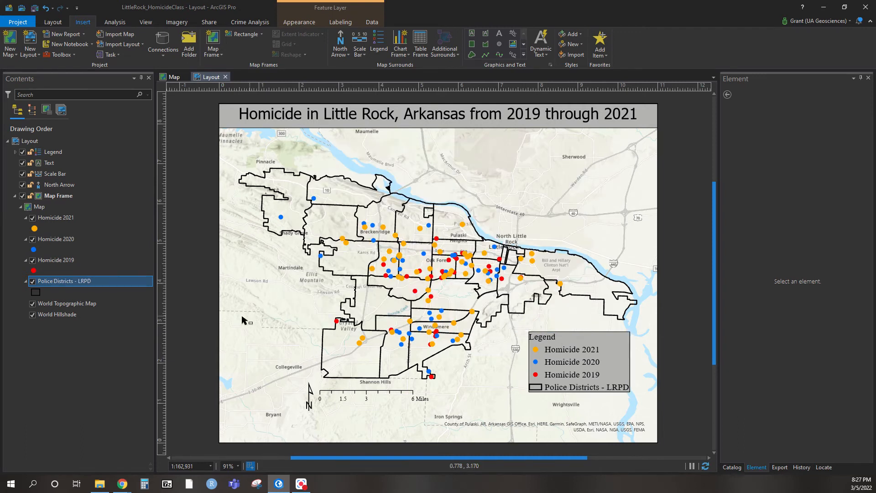
pyautogui.click(566, 360)
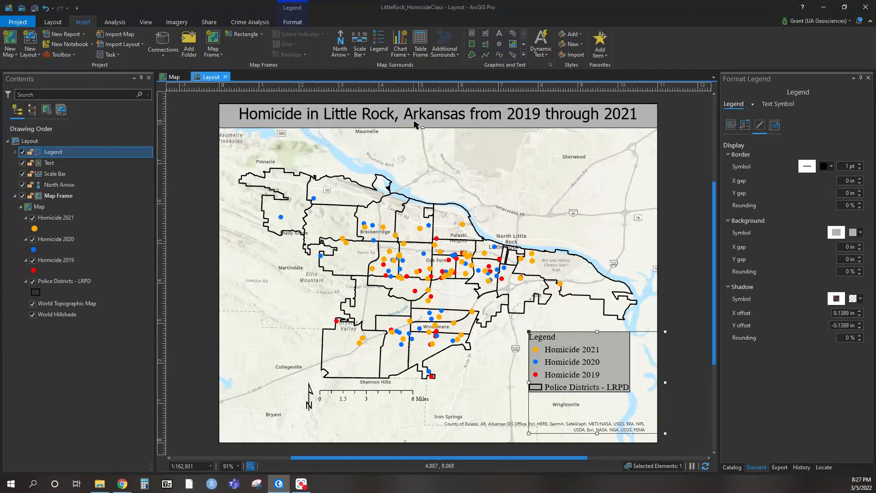
# Change the map title's font to Times New Roman and apply it
pyautogui.click(429, 130)
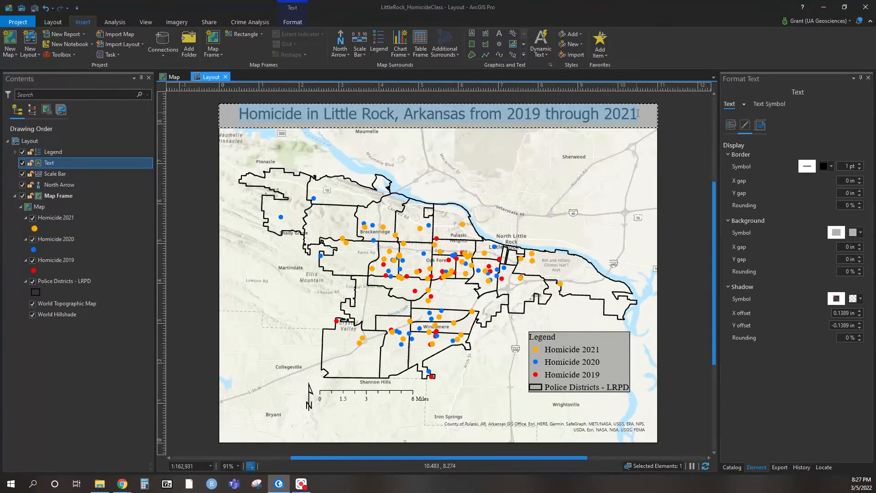
pyautogui.click(769, 104)
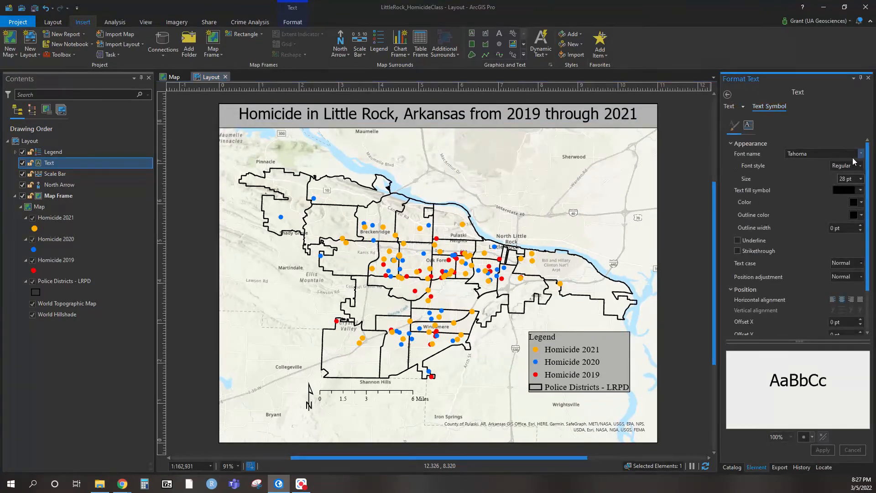
pyautogui.click(860, 157)
pyautogui.click(853, 318)
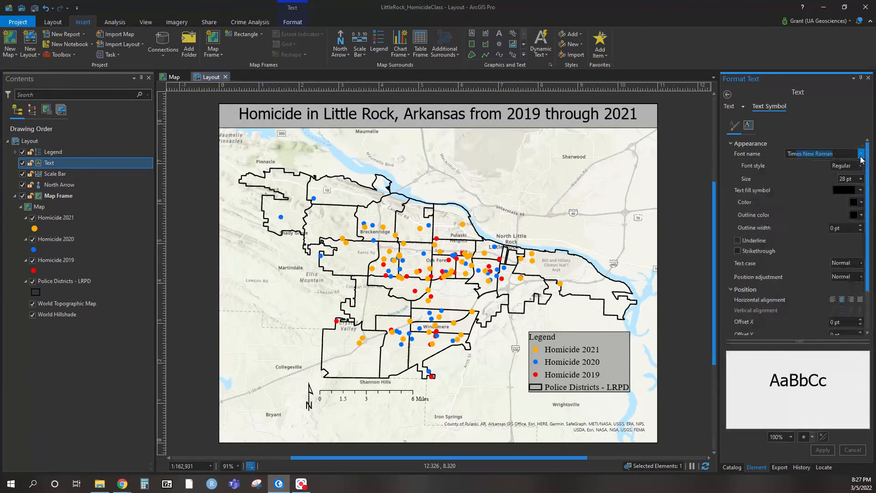
pyautogui.click(831, 451)
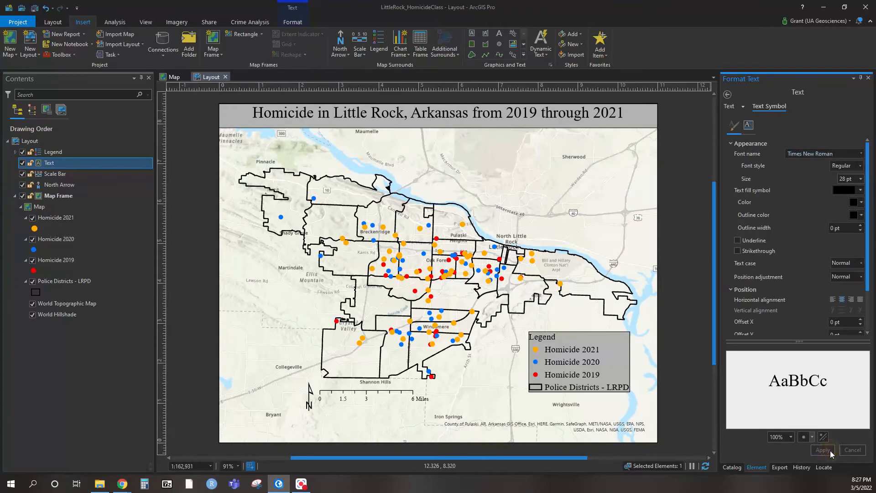
pyautogui.click(191, 289)
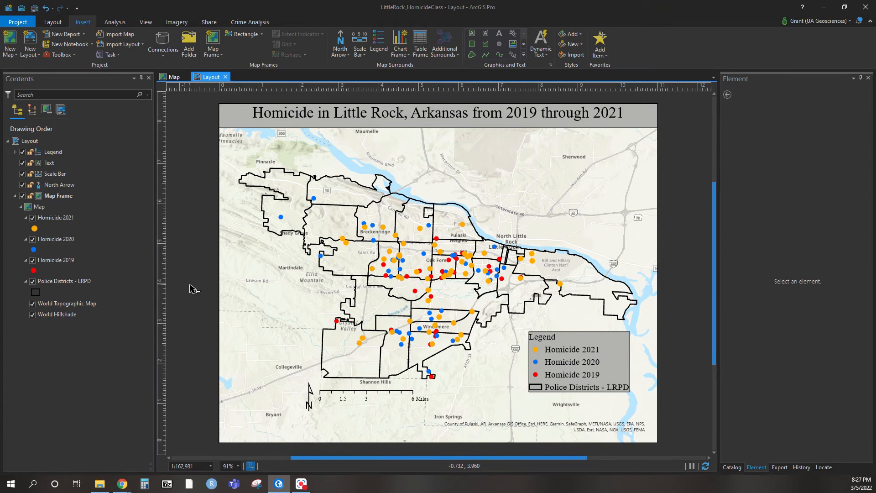
# Add a text box in the layout's lower-left corner listing the creator's name, the affiliation and "Data Source: Little Rock Data Portal"
pyautogui.click(472, 32)
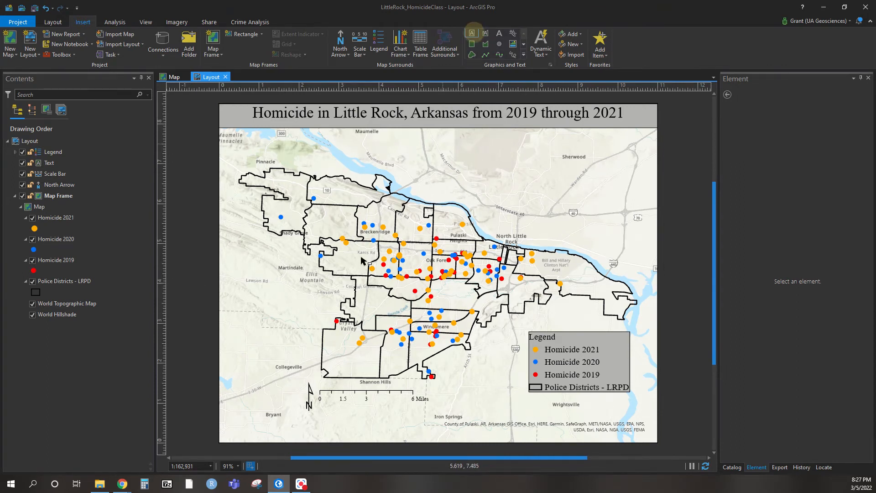
pyautogui.click(222, 415)
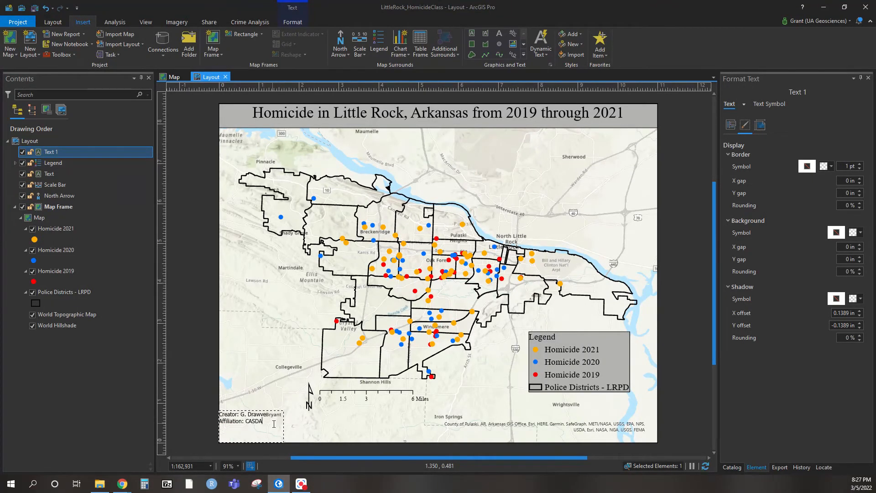
pyautogui.press('Return')
pyautogui.write('Data Source: Little Rock')
pyautogui.press('Return')
pyautogui.write('Data Portal')
# Correct the affiliation to "CASDAL" and resize the credits box so the data source fits on one line
pyautogui.click(271, 421)
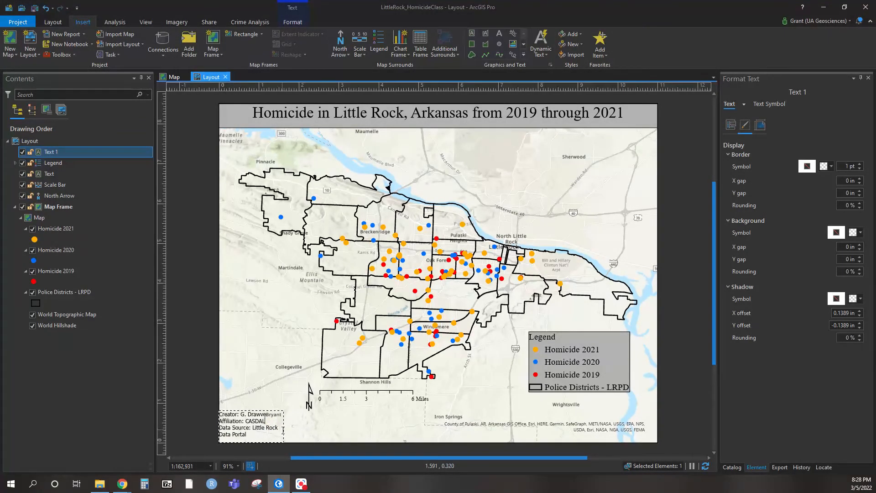
pyautogui.click(318, 426)
pyautogui.moveTo(284, 426); pyautogui.dragTo(266, 420)
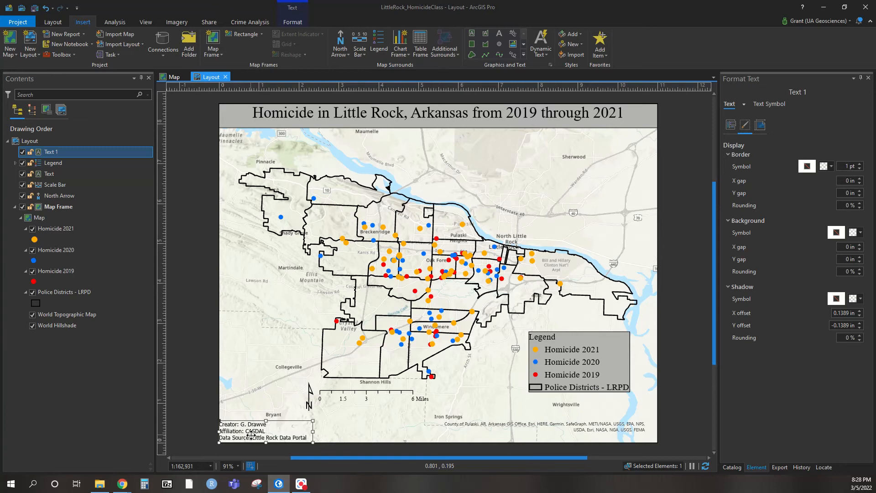
pyautogui.click(777, 104)
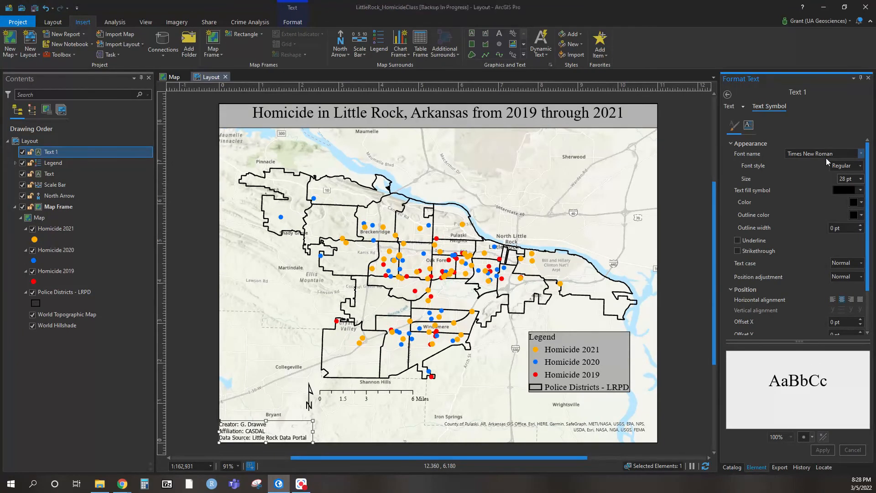
pyautogui.click(860, 153)
pyautogui.click(808, 191)
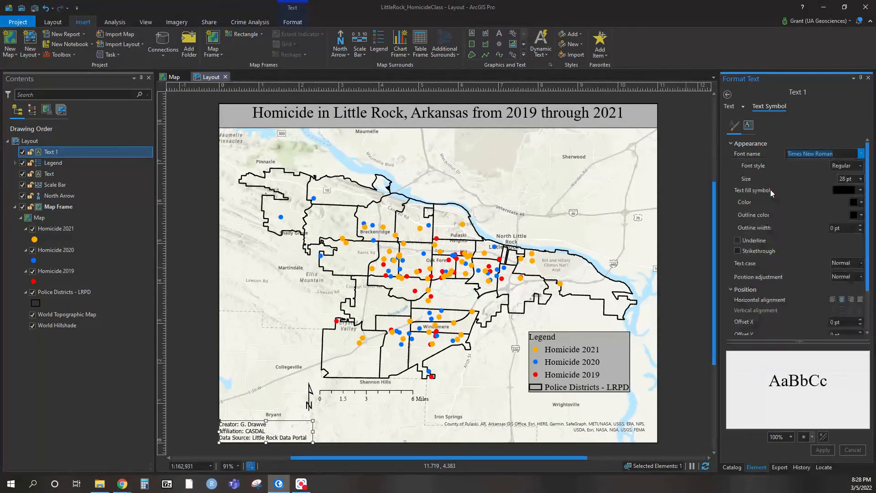
# Set the credits text to Times New Roman at 8 pt and shrink its box to about 0.41 in high
pyautogui.rightClick(259, 433)
pyautogui.click(278, 425)
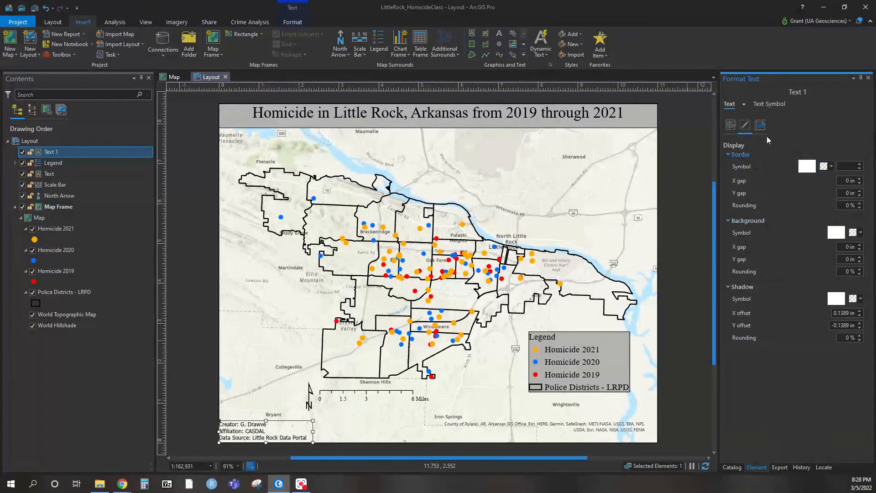
pyautogui.click(768, 103)
pyautogui.click(858, 153)
pyautogui.write('Times New Roman')
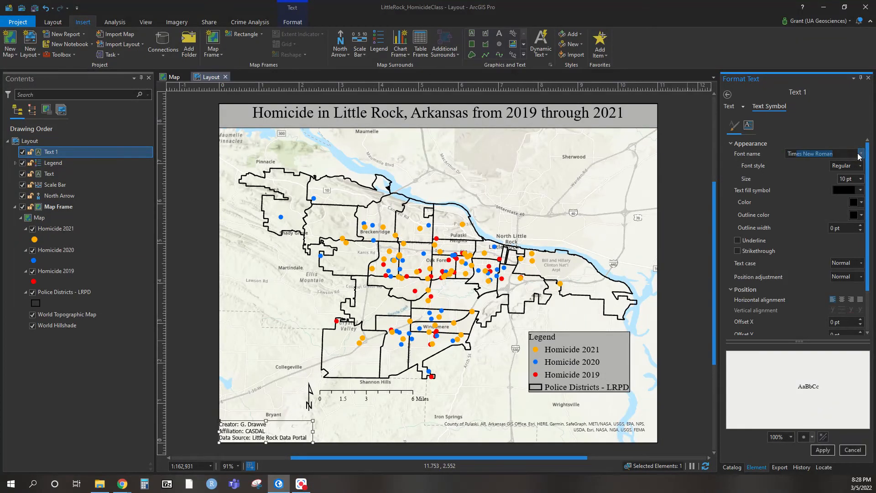
pyautogui.click(860, 179)
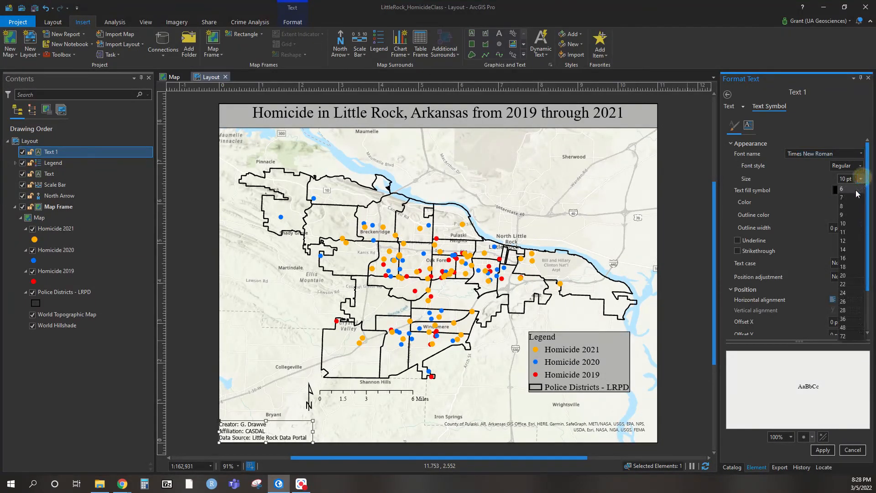
pyautogui.click(849, 213)
pyautogui.click(818, 454)
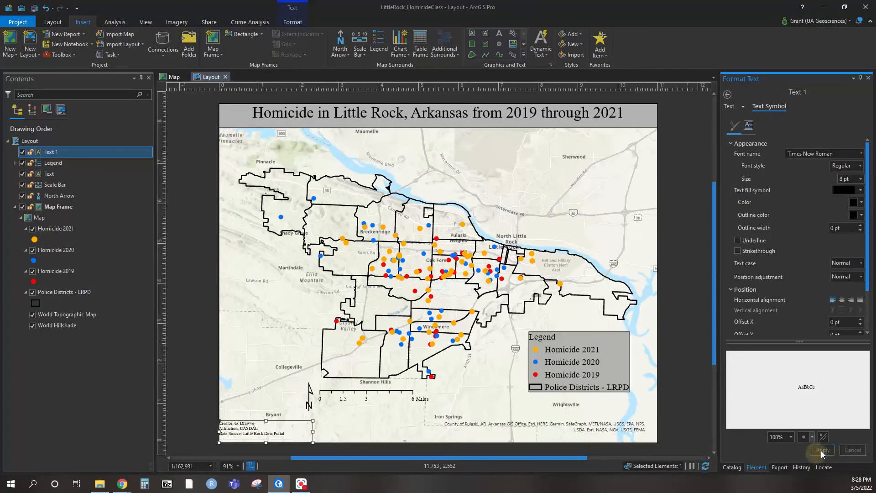
pyautogui.moveTo(264, 421); pyautogui.dragTo(265, 426)
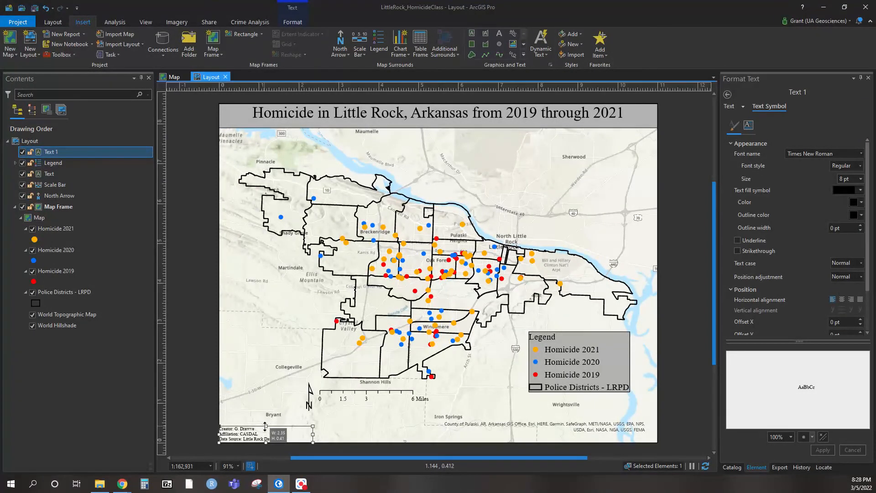
pyautogui.click(199, 428)
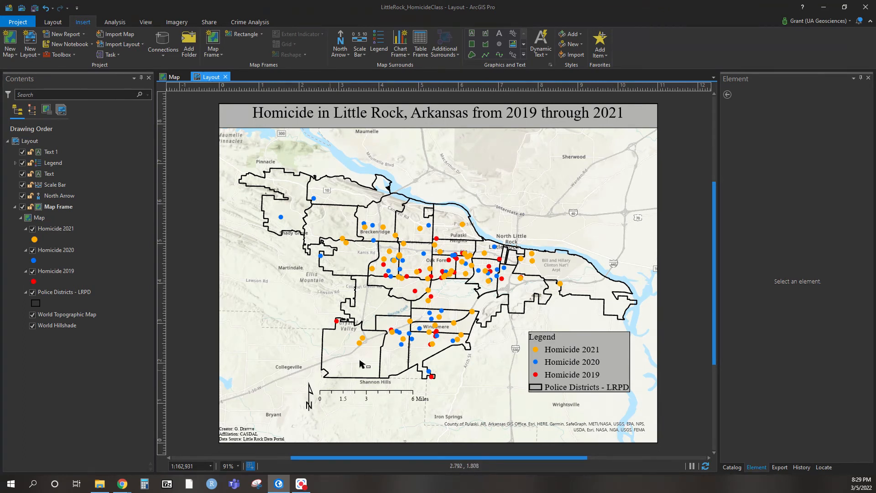
# Try a rectangle graphic around the Collegeville area of the layout, view its symbol settings, and delete it
pyautogui.click(472, 43)
pyautogui.moveTo(239, 339); pyautogui.dragTo(310, 391)
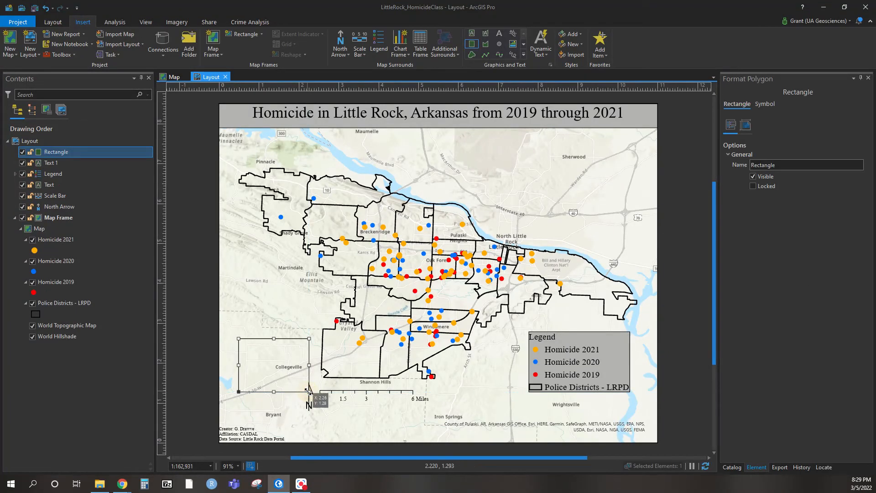
pyautogui.click(764, 105)
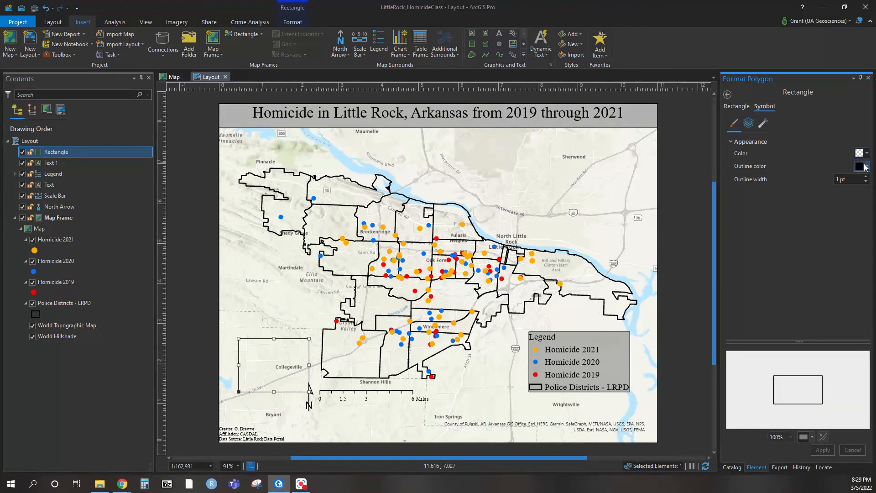
pyautogui.click(272, 362)
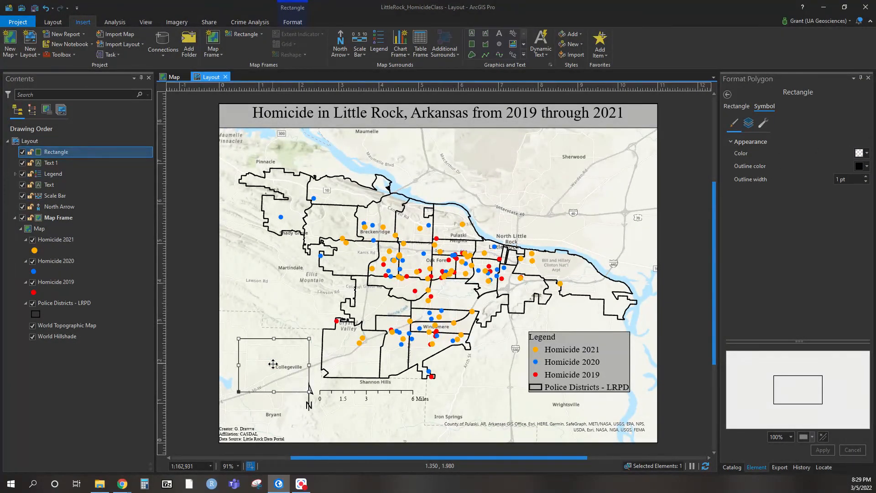
pyautogui.press('Delete')
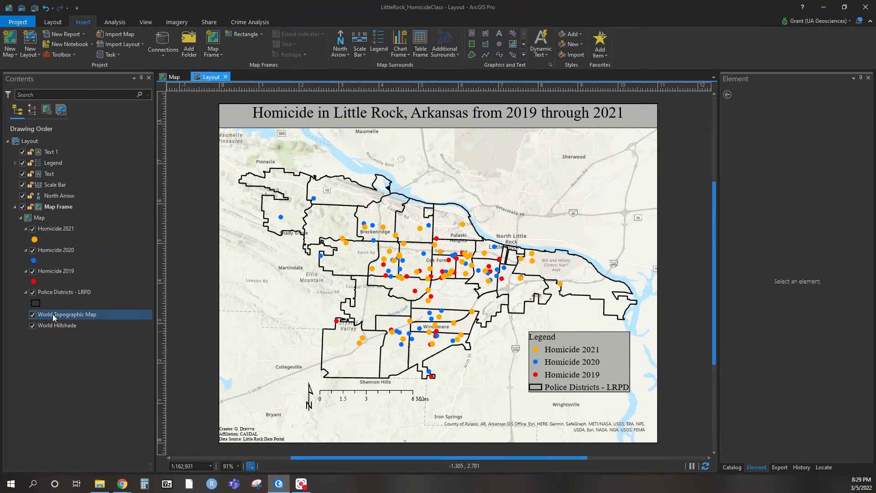
# Turn off the World Hillshade layer and briefly toggle the World Topographic Map layer off and back on
pyautogui.click(32, 326)
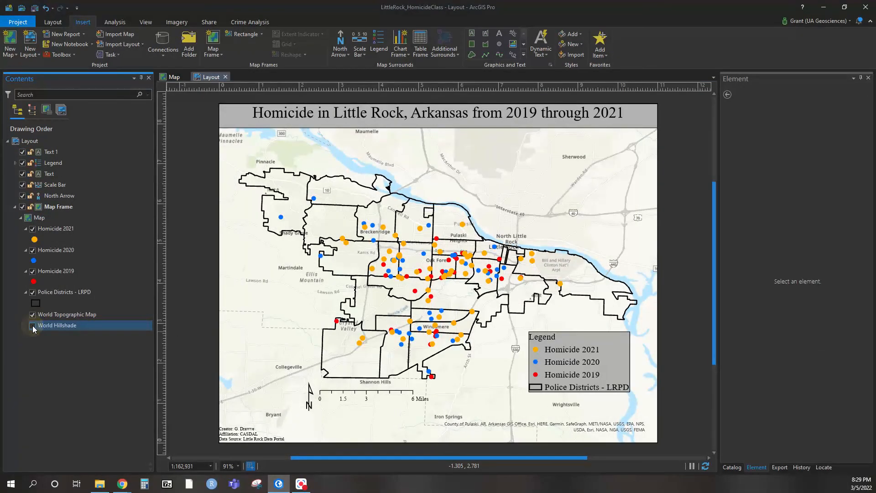
pyautogui.click(31, 314)
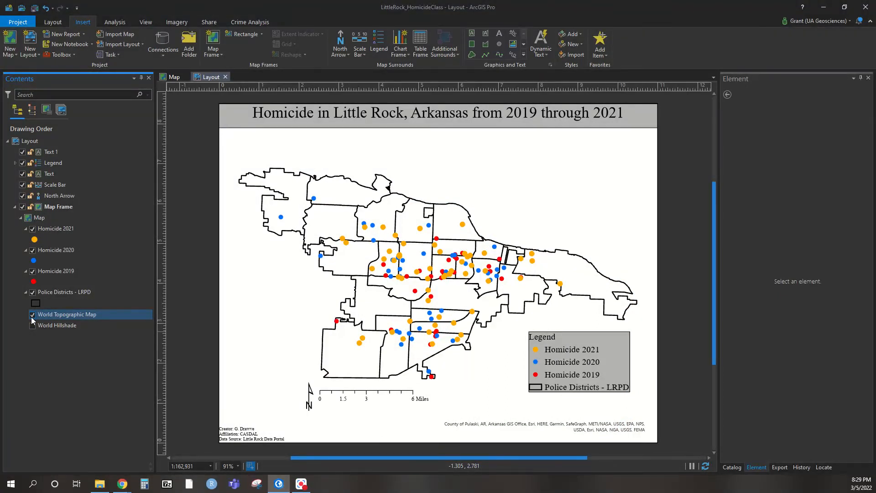
pyautogui.click(32, 315)
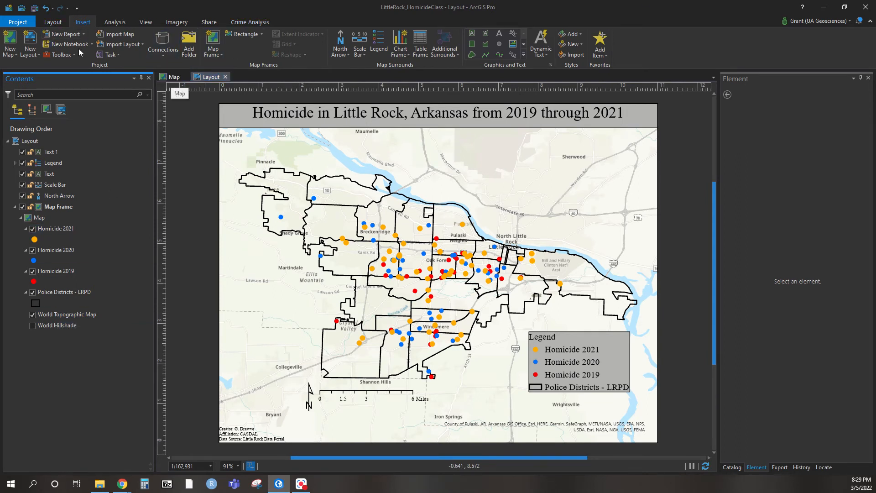
# Review the available basemaps from the map view and return to the layout without choosing another one
pyautogui.click(174, 76)
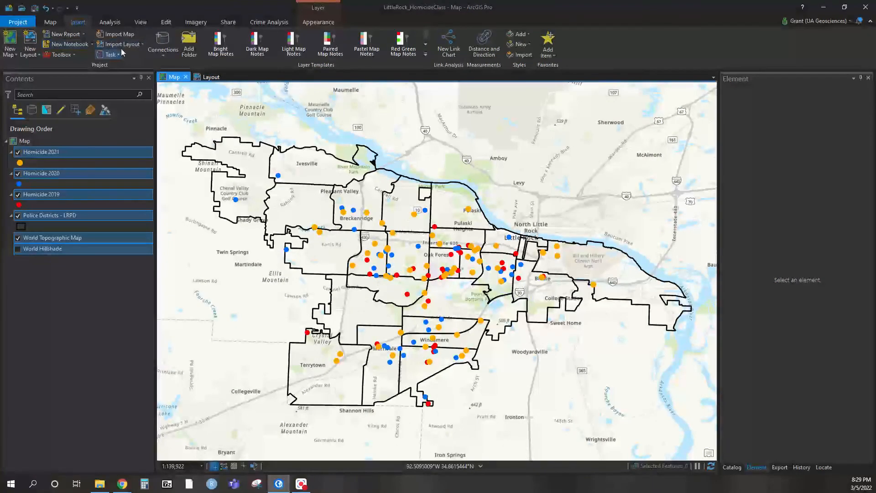
pyautogui.click(50, 22)
pyautogui.click(167, 52)
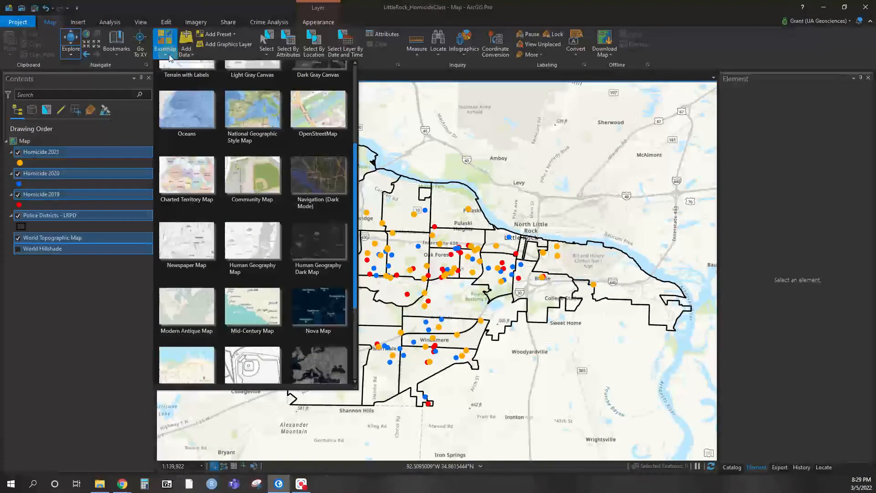
pyautogui.scroll(4, 256, 206)
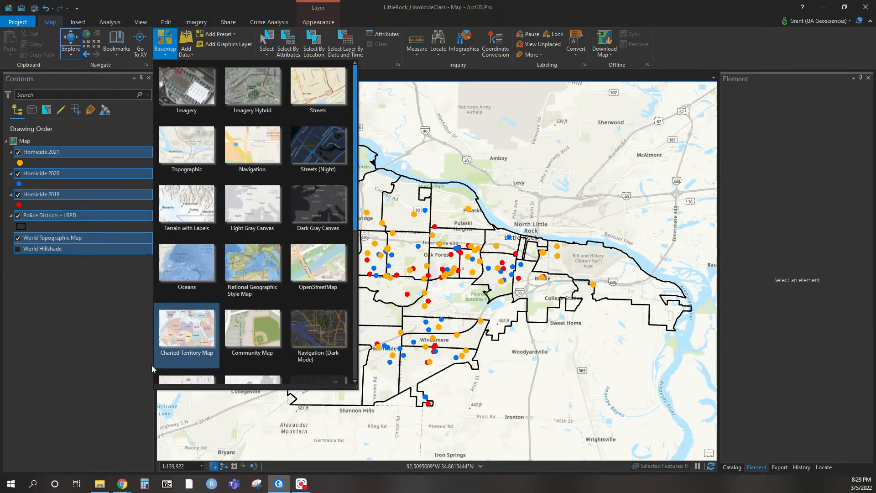
pyautogui.click(40, 374)
pyautogui.click(45, 356)
pyautogui.click(207, 77)
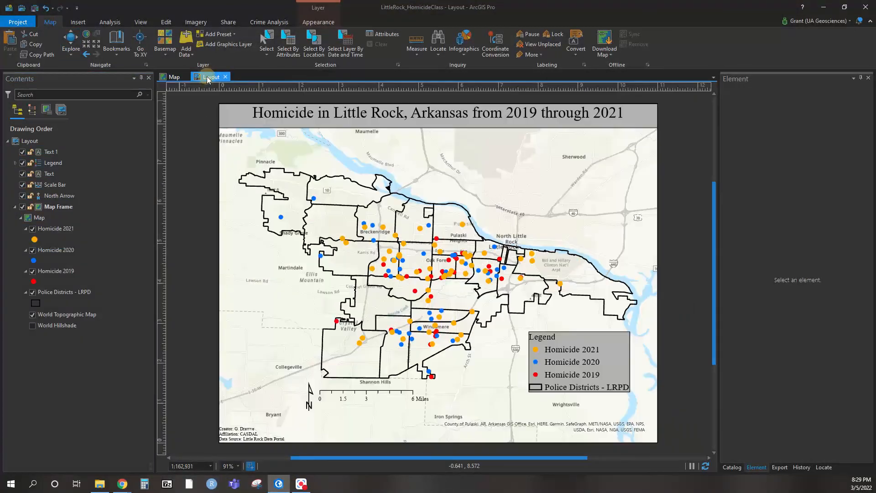
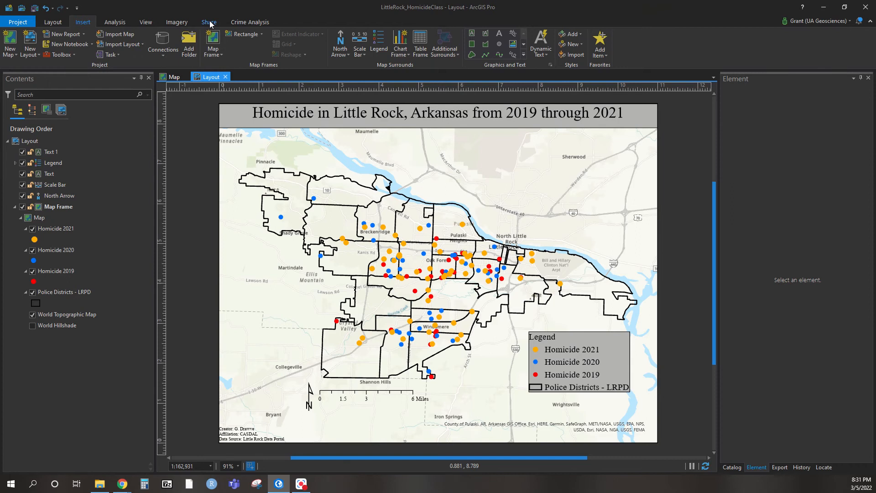
# Open the layout's print settings, set the paper orientation to Landscape, and expand the output quality options
pyautogui.click(209, 23)
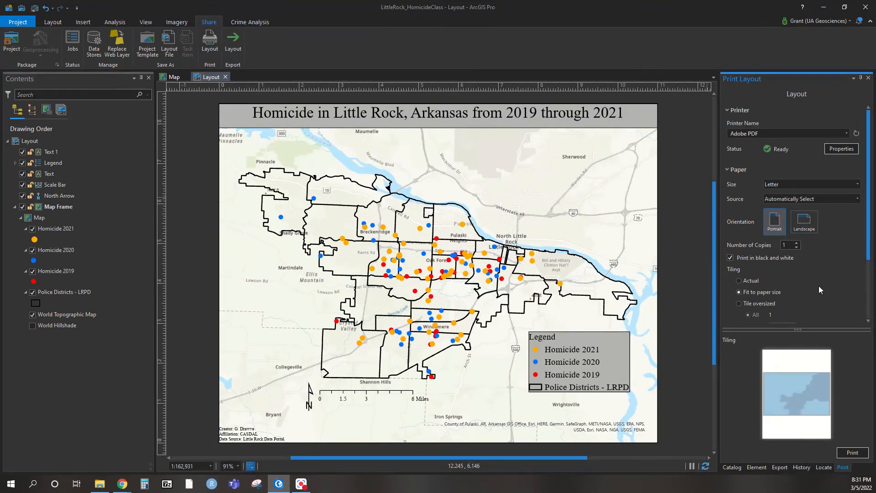
pyautogui.click(815, 229)
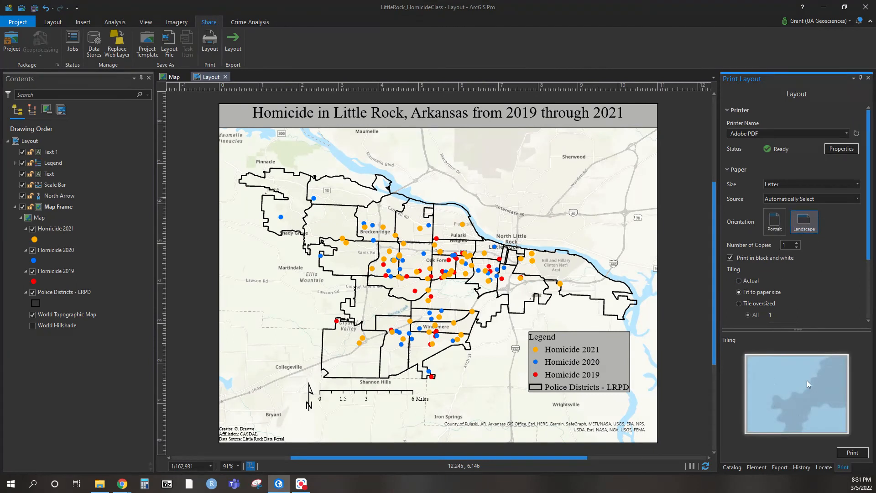
pyautogui.click(777, 222)
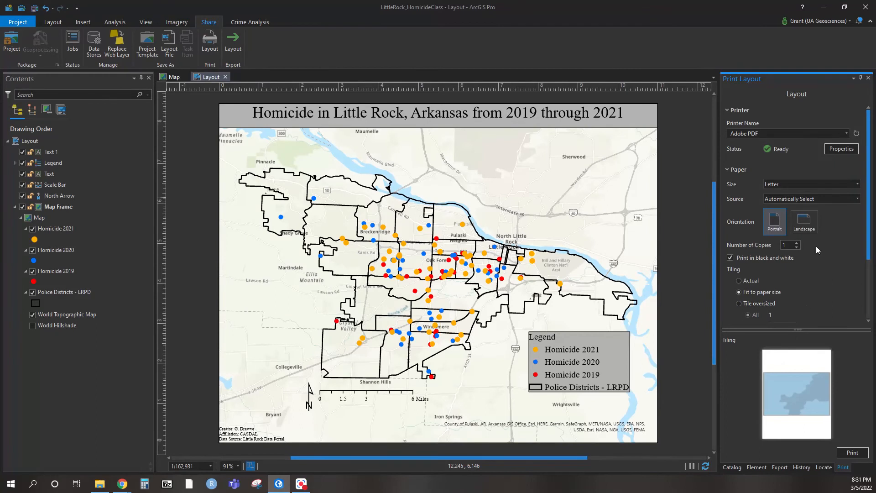
pyautogui.click(804, 226)
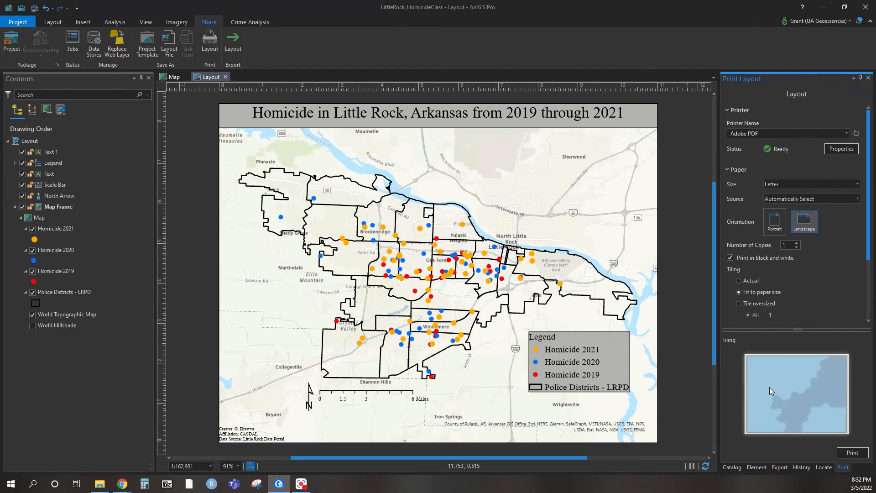
pyautogui.scroll(-3, 828, 228)
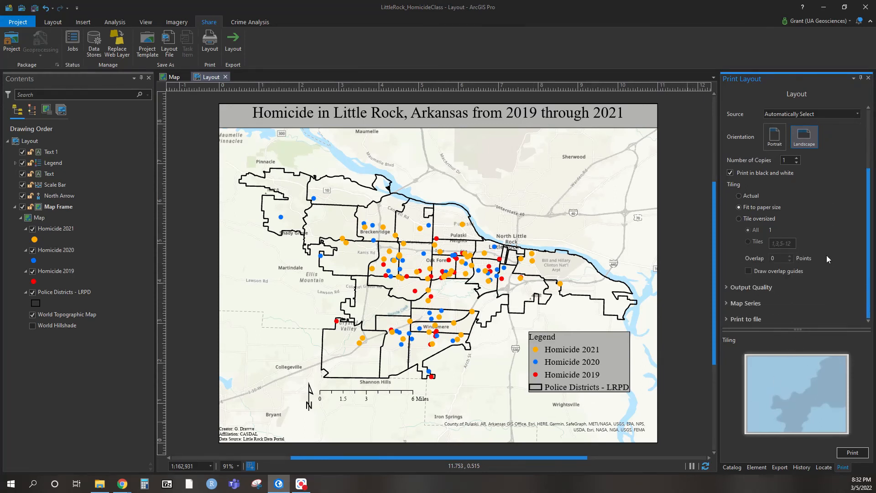
pyautogui.click(726, 287)
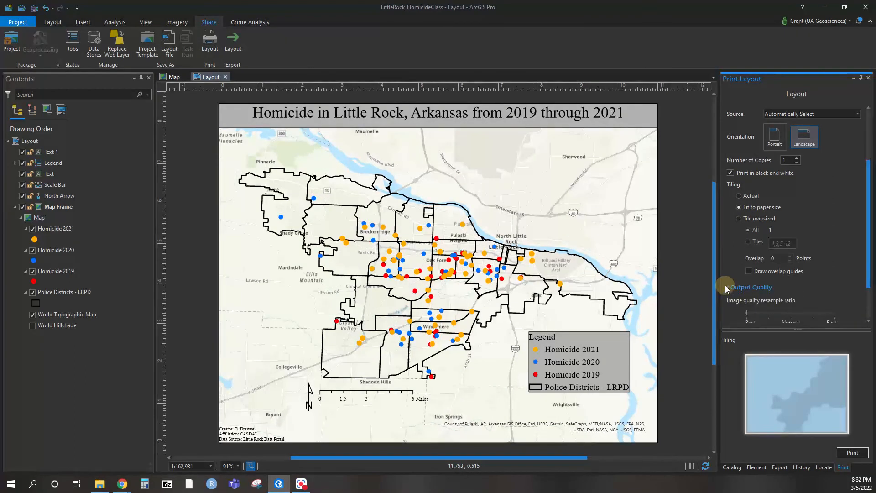
# Collapse the output quality options, review the printer and paper settings, and enable printing the layout to a file
pyautogui.scroll(-3, 749, 274)
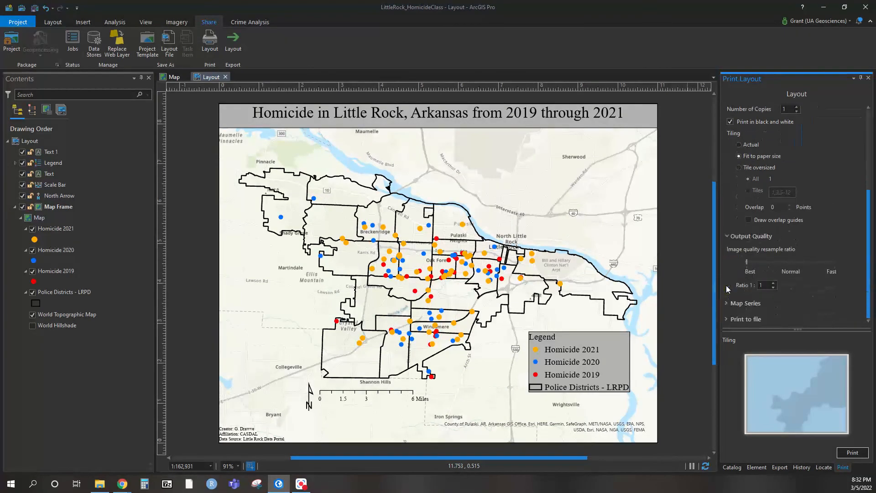
pyautogui.click(724, 236)
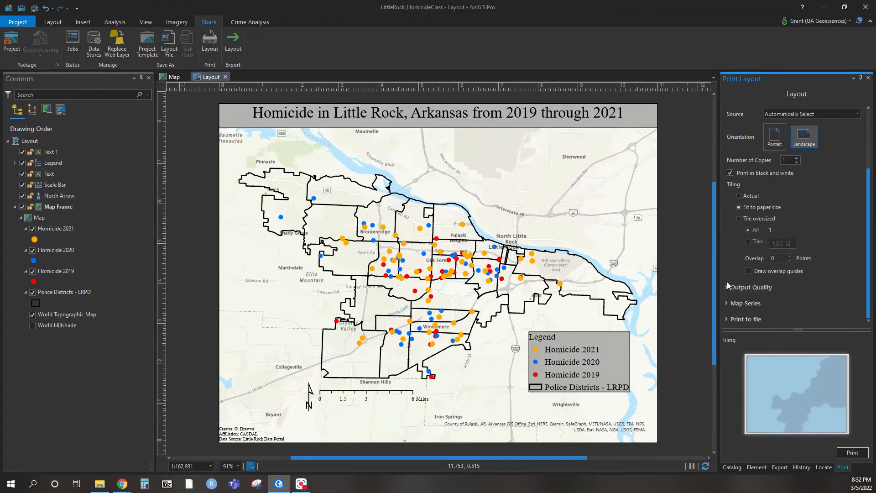
pyautogui.scroll(-1, 790, 302)
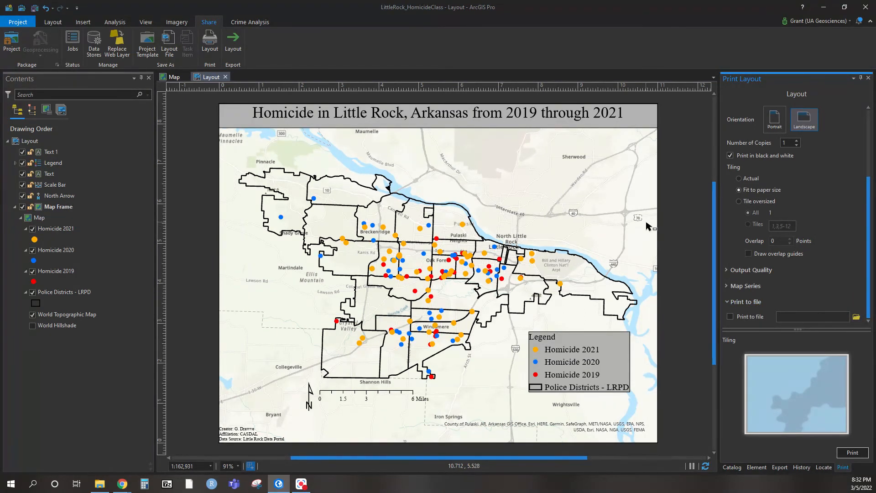
pyautogui.scroll(5, 796, 196)
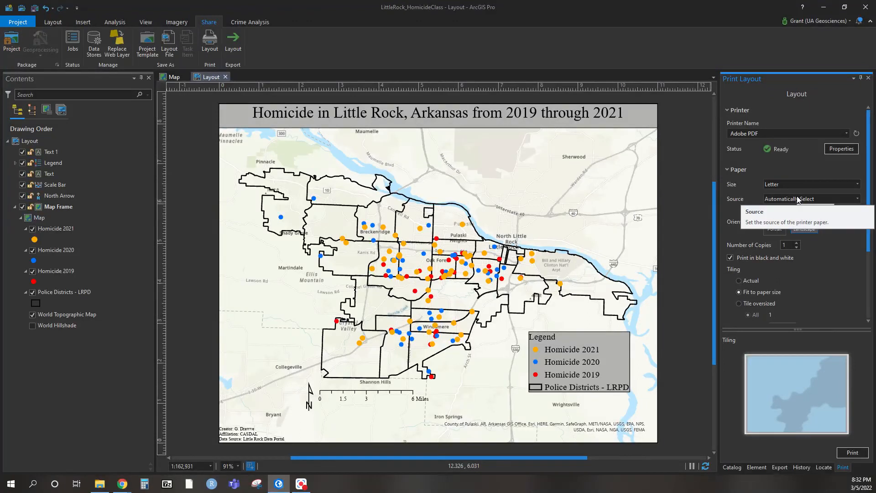
pyautogui.scroll(-5, 845, 286)
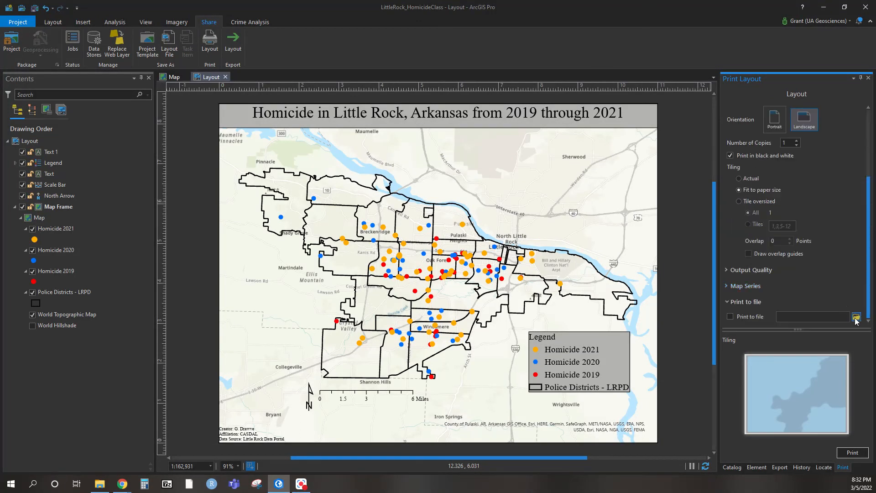
pyautogui.click(729, 317)
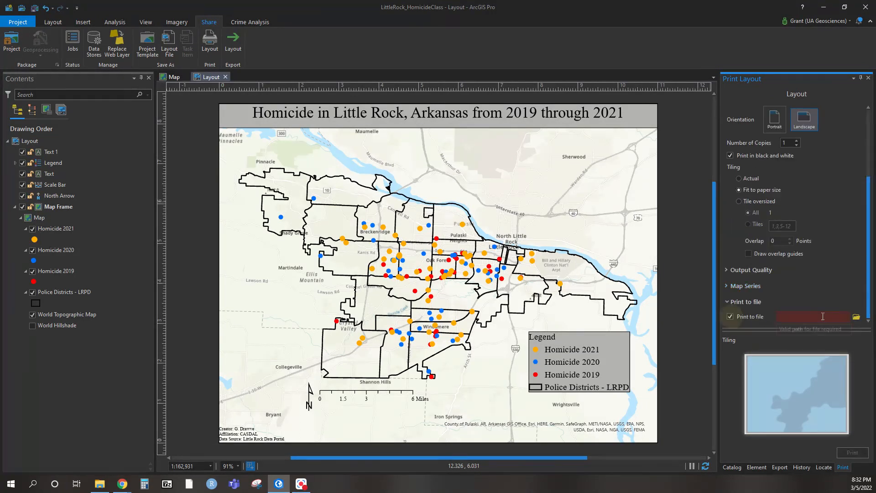
# Browse to the Week7 folder on the Desktop as the location for the print file
pyautogui.click(855, 318)
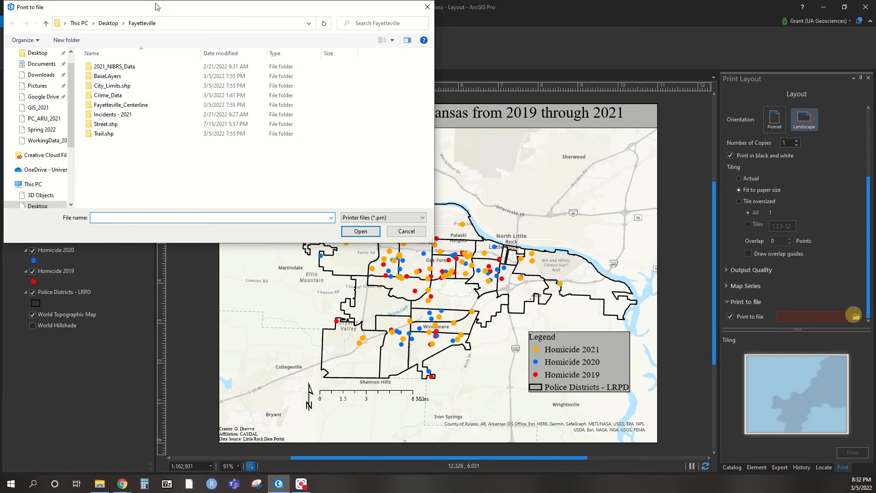
pyautogui.click(197, 91)
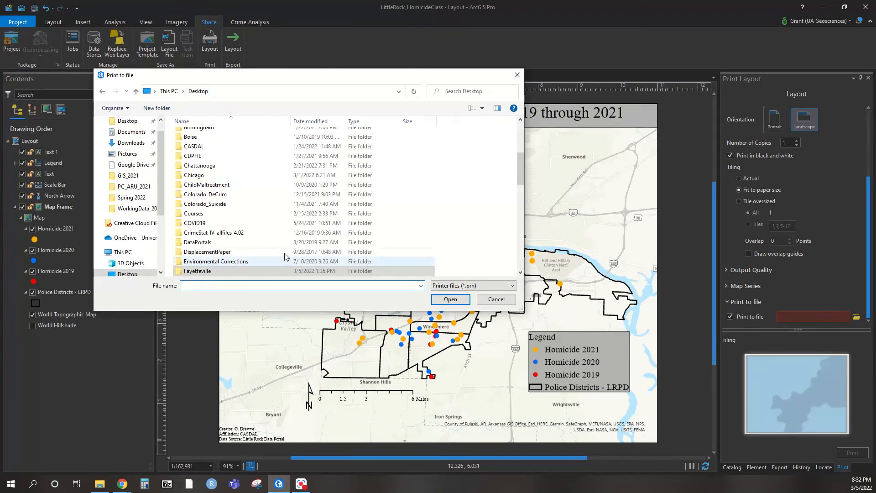
pyautogui.scroll(-10, 283, 251)
pyautogui.scroll(-1, 281, 247)
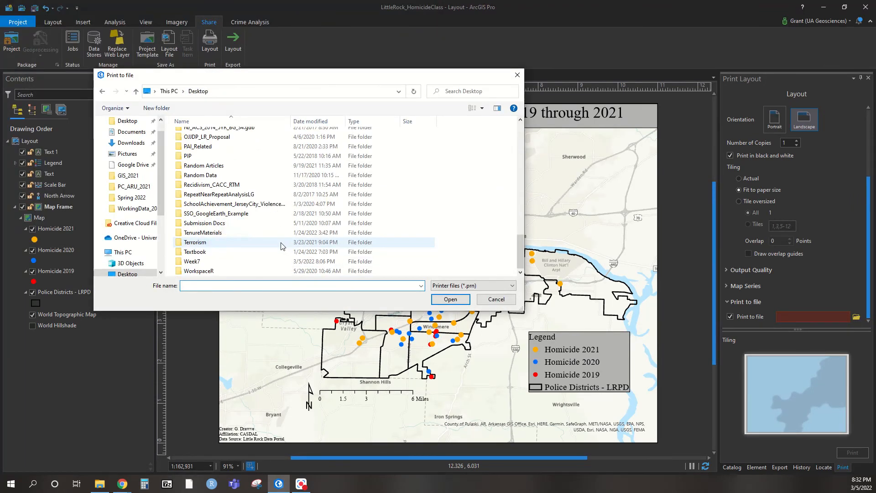
pyautogui.doubleClick(184, 264)
# Name the print file Homicide_PDF_LittleRock_Week7 and print the layout
pyautogui.click(209, 286)
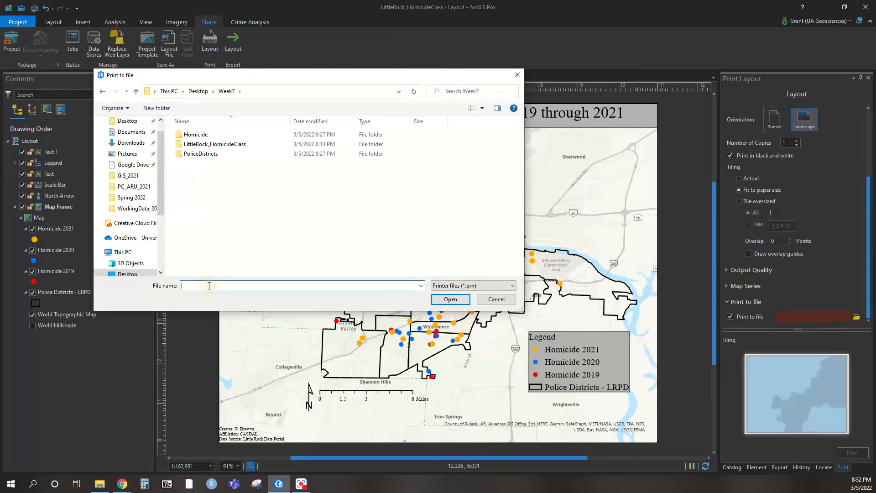
pyautogui.write('Homici')
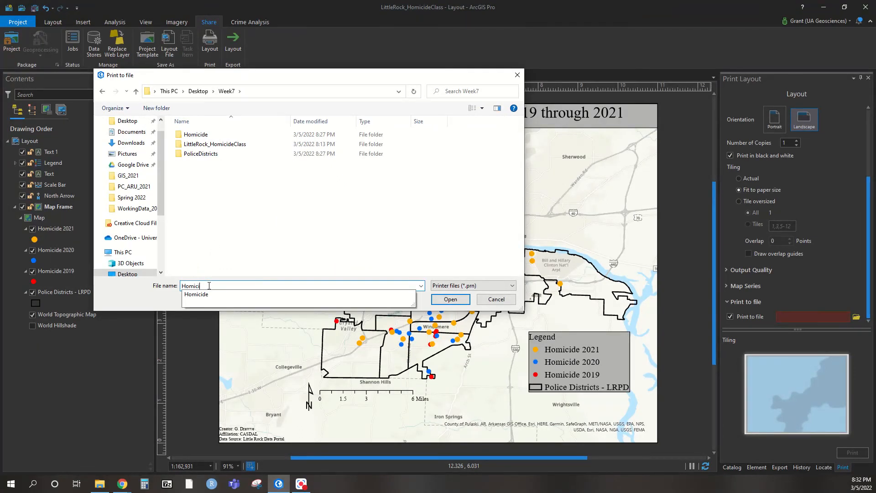
pyautogui.write('de_PDF_LittleRock_Week7')
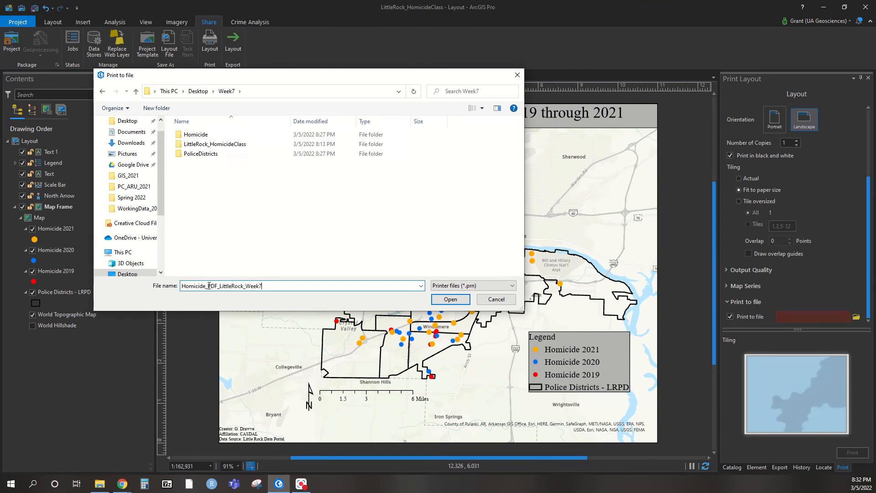
pyautogui.press('Return')
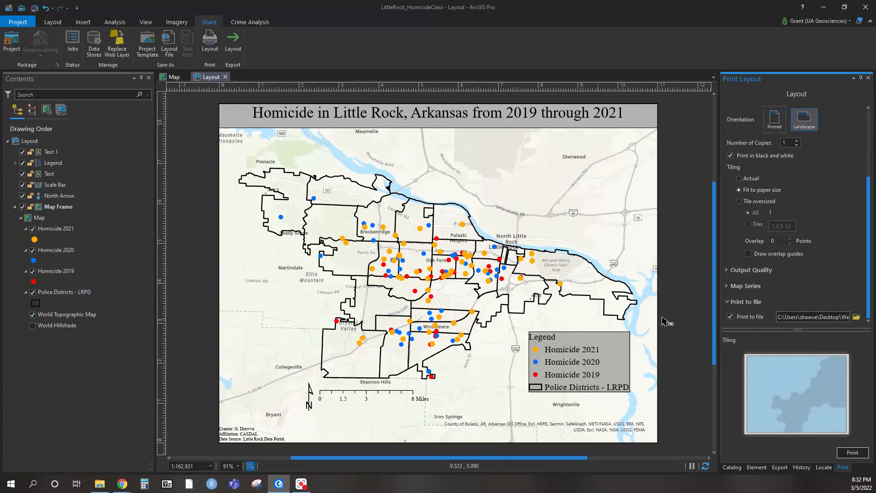
pyautogui.click(851, 453)
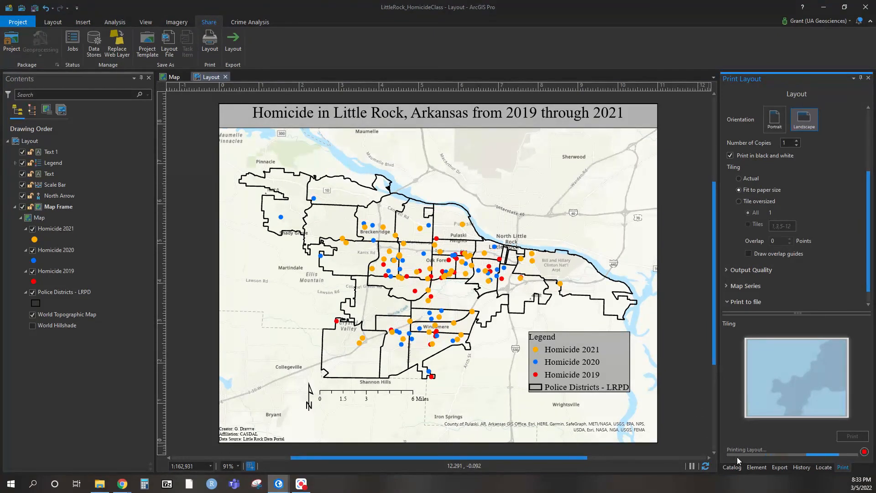
# Review the print settings again, including output quality, and check the Week7 folder in File Explorer for the printed file
pyautogui.click(728, 270)
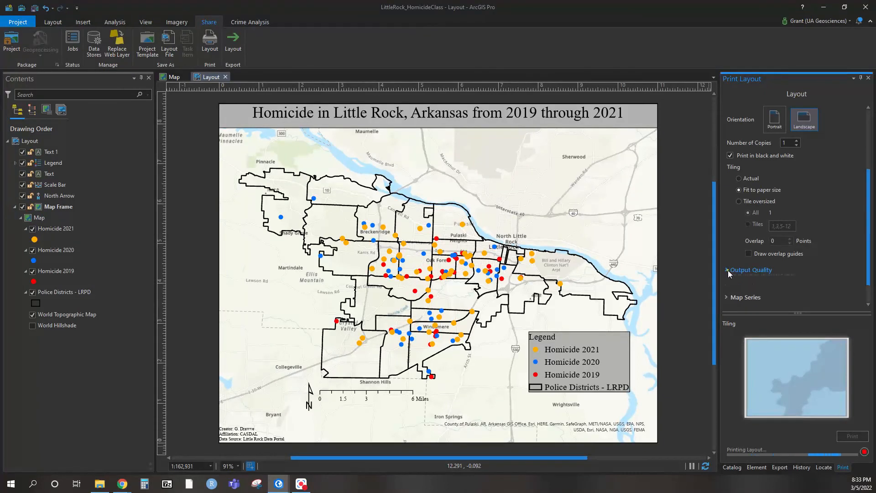
pyautogui.scroll(-2, 748, 292)
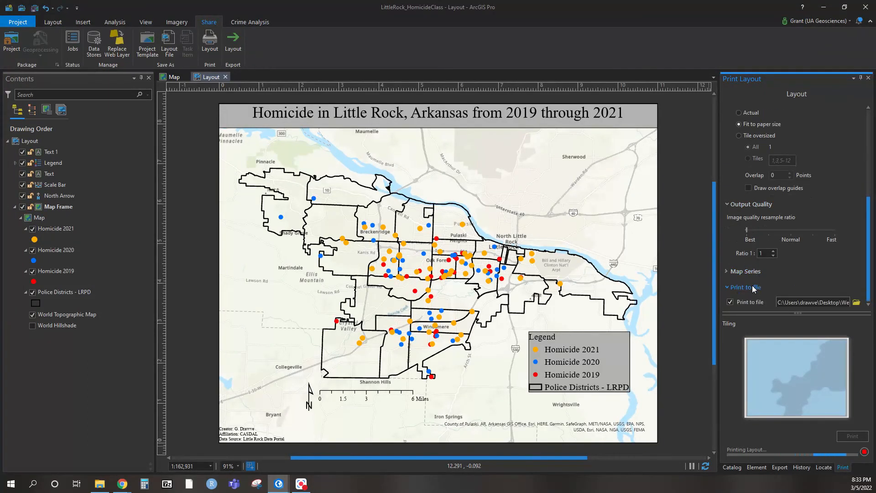
pyautogui.scroll(6, 734, 250)
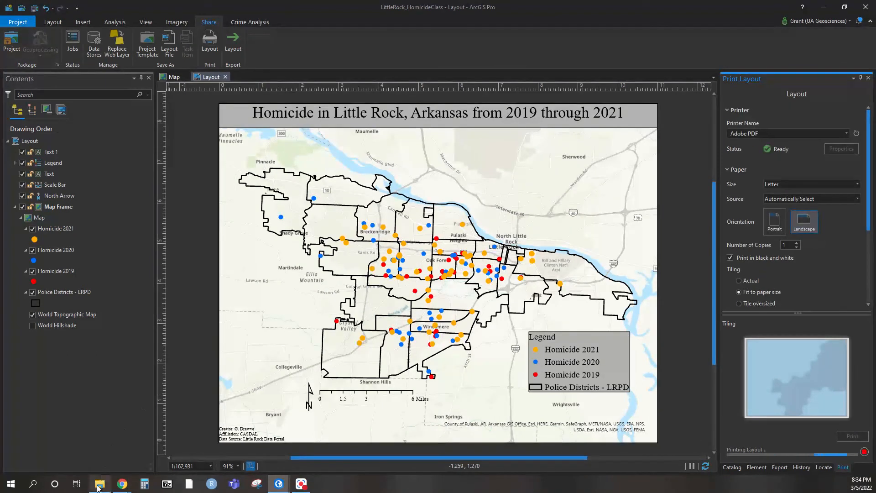
pyautogui.click(99, 484)
pyautogui.click(392, 232)
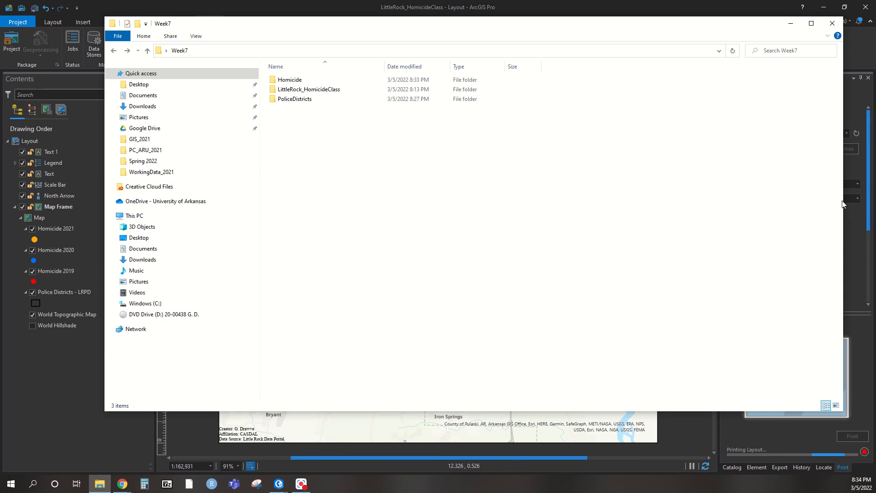
pyautogui.moveTo(843, 201); pyautogui.dragTo(576, 193)
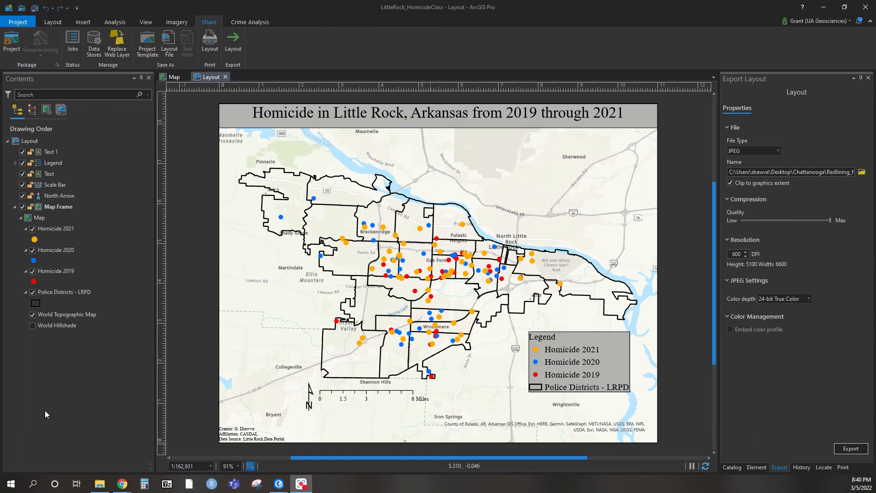
# Open the layout's export settings, review the available file types, and choose JPEG
pyautogui.click(227, 44)
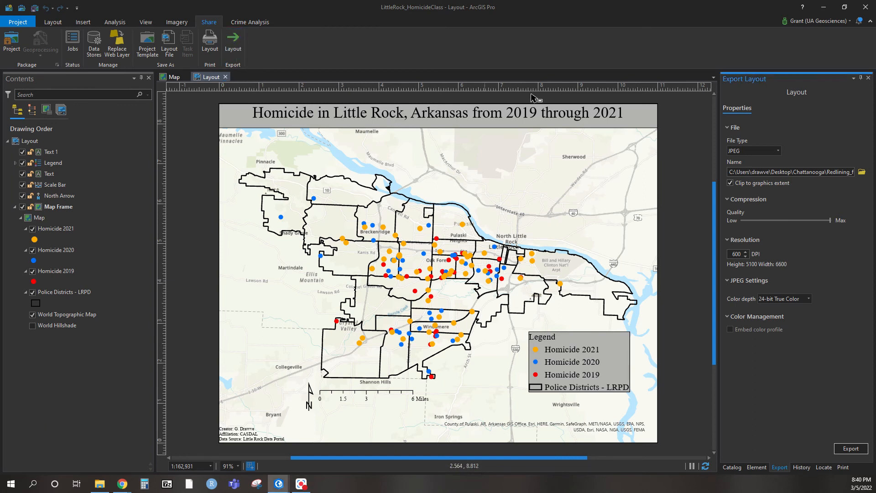
pyautogui.click(778, 152)
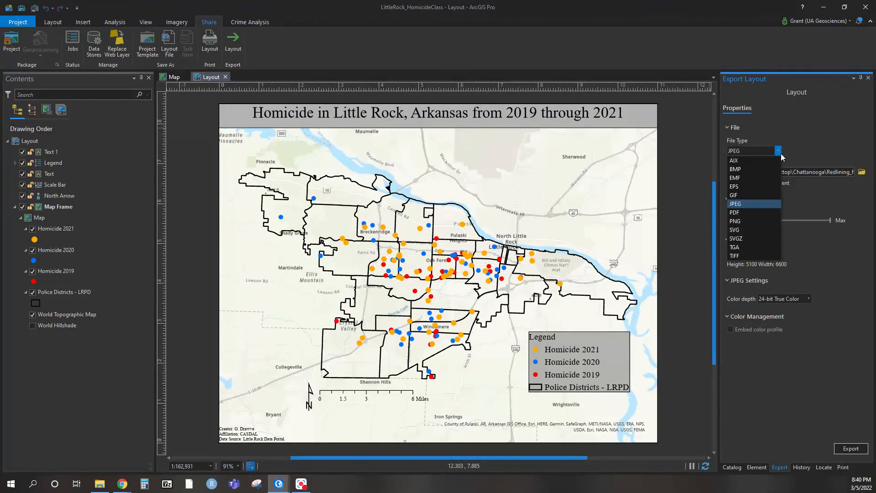
pyautogui.click(758, 204)
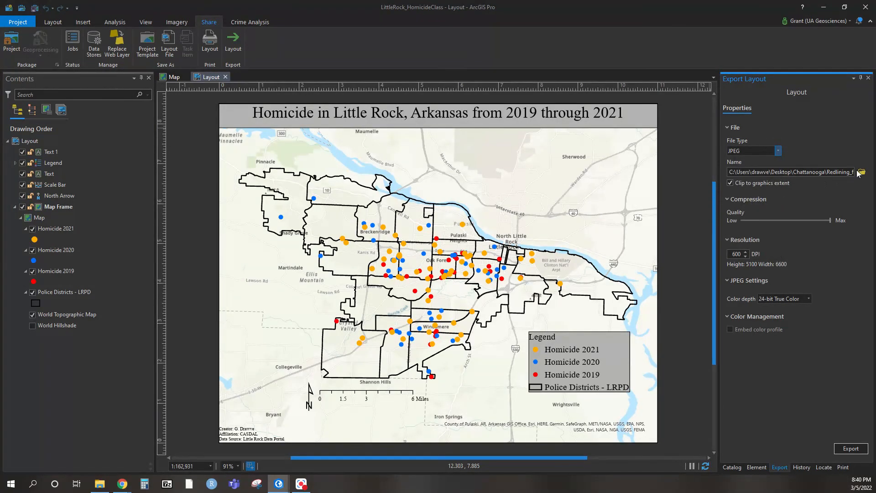
pyautogui.click(778, 151)
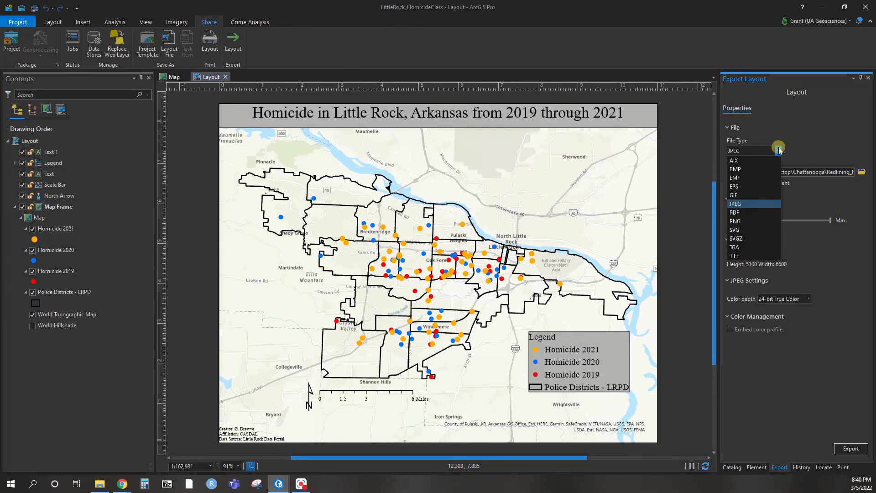
pyautogui.click(744, 204)
# Set the export file to LittleRock_Homicide_2019thru2021.jpg in the Desktop's Week7 folder and export the layout at 600 DPI
pyautogui.click(861, 171)
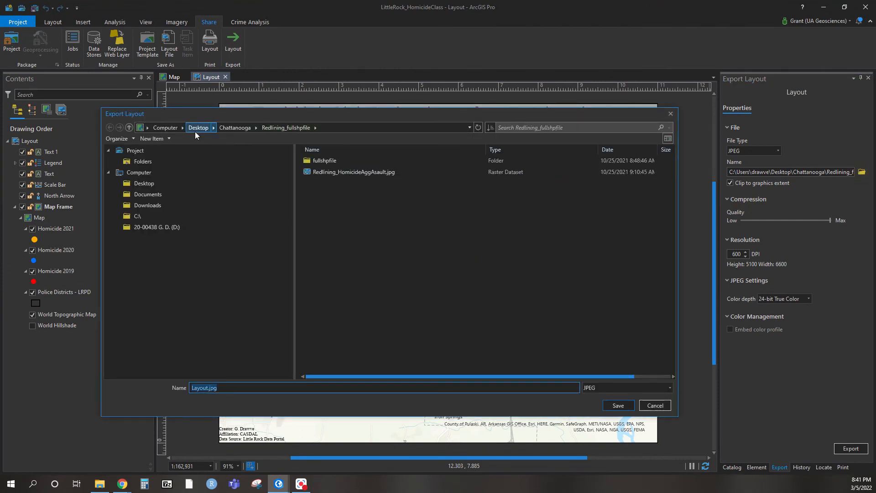
pyautogui.click(195, 131)
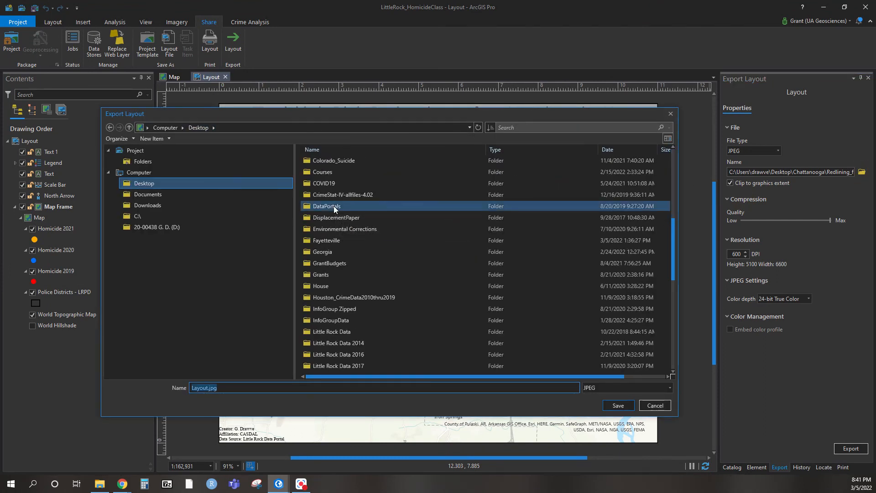
pyautogui.scroll(-10, 320, 246)
pyautogui.doubleClick(337, 355)
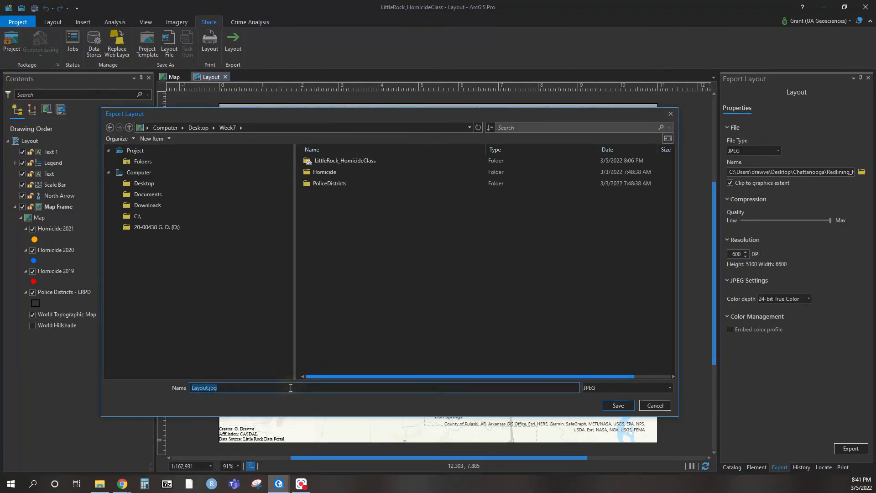
pyautogui.write('LittleRock_Homic')
pyautogui.press('Return')
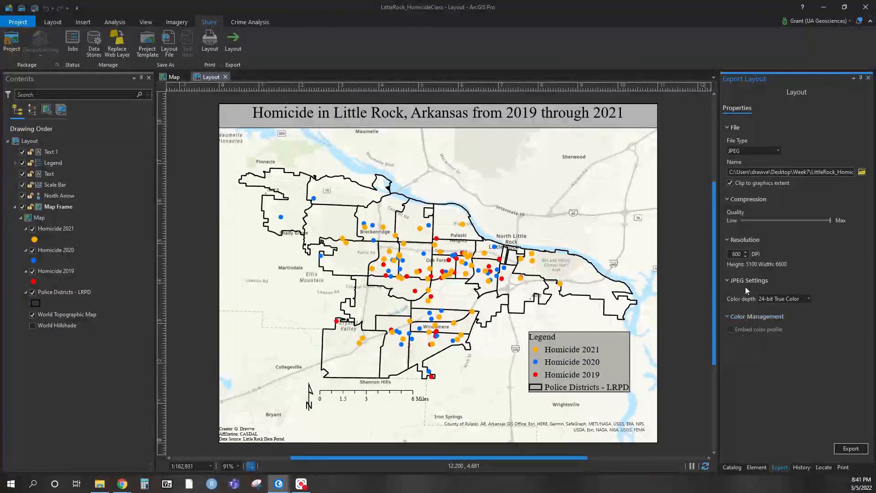
pyautogui.doubleClick(738, 254)
pyautogui.click(849, 448)
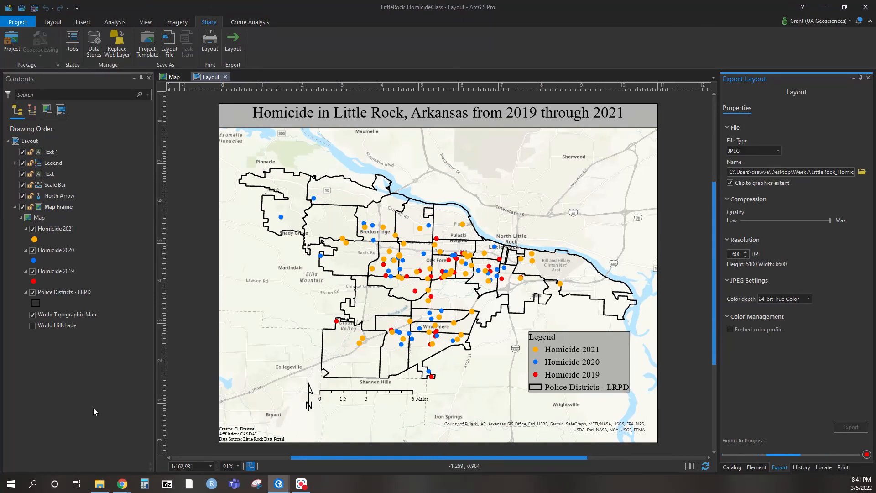
# Switch to File Explorer, open LittleRock_Homicide_2019thru2021.jpg from the Week7 folder, and inspect the exported map in Photos
pyautogui.click(100, 484)
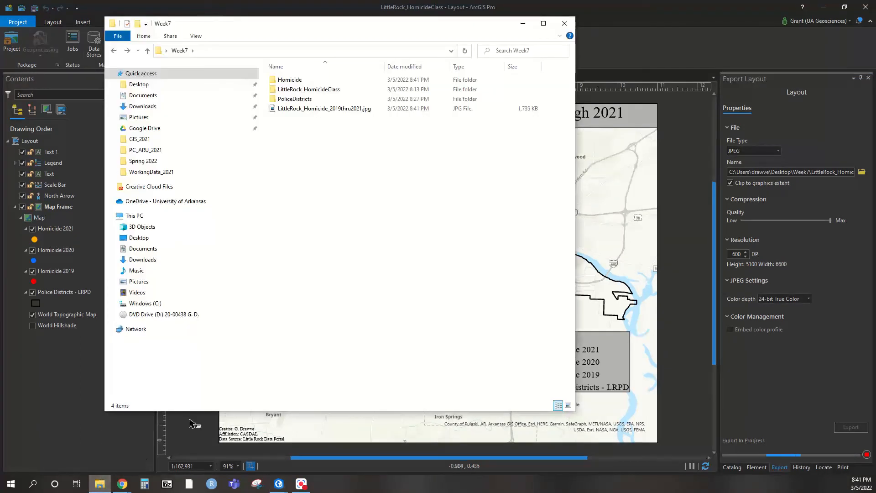
pyautogui.click(334, 113)
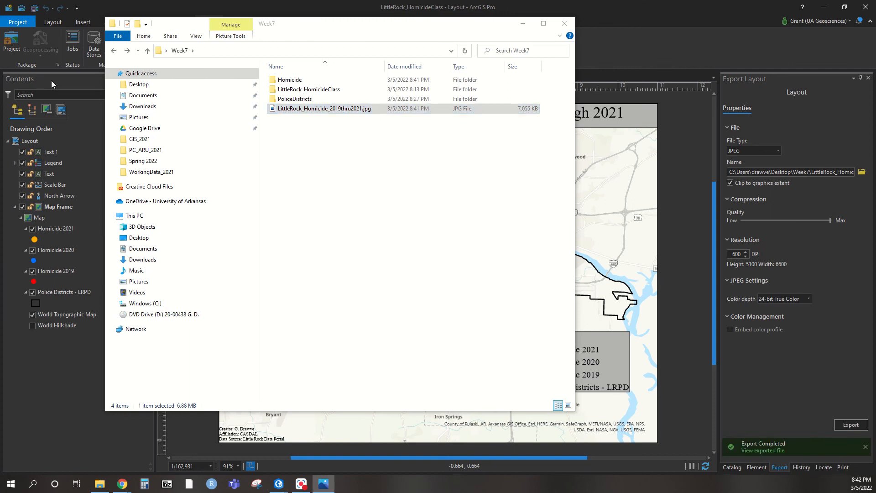
pyautogui.doubleClick(359, 109)
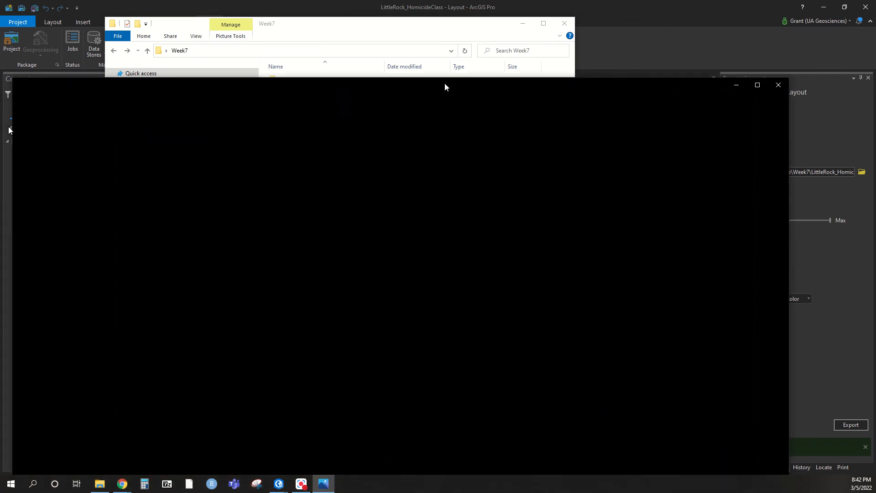
pyautogui.moveTo(462, 64); pyautogui.dragTo(474, 29)
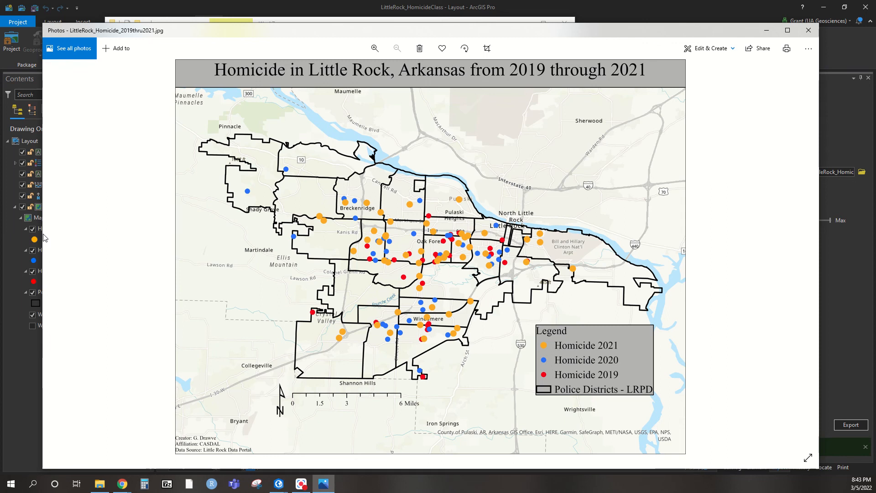
pyautogui.press('F10')
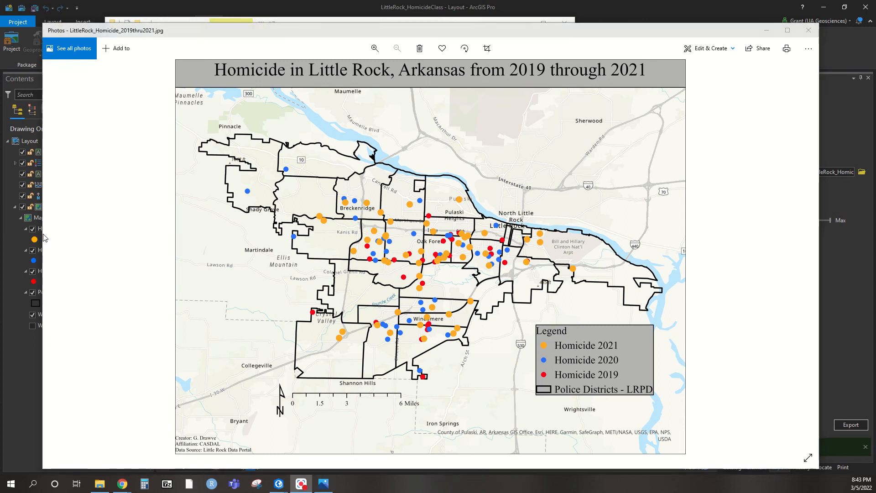